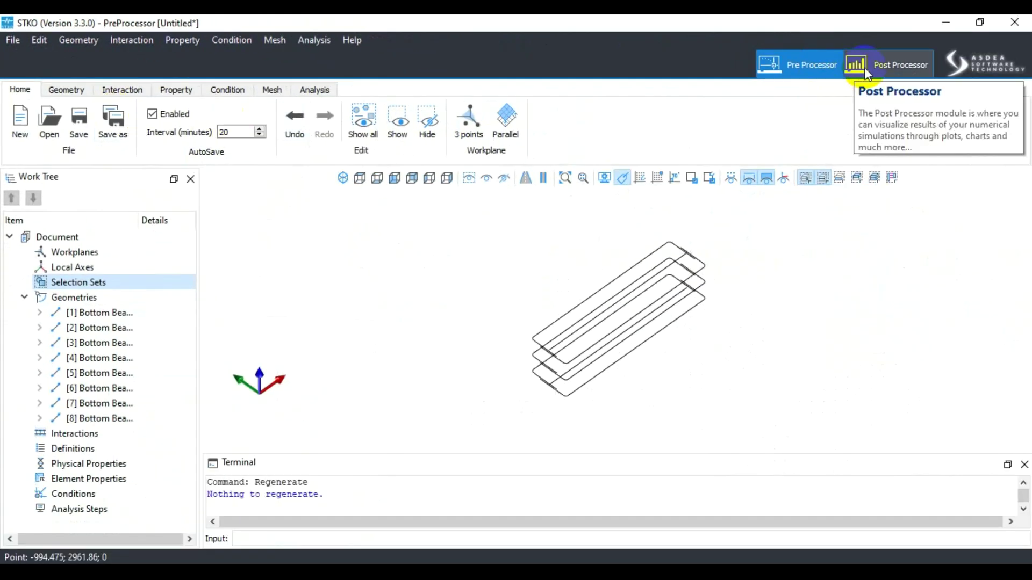
# Step: Switch to the Post Processor module and return to the Pre Processor
pyautogui.click(866, 69)
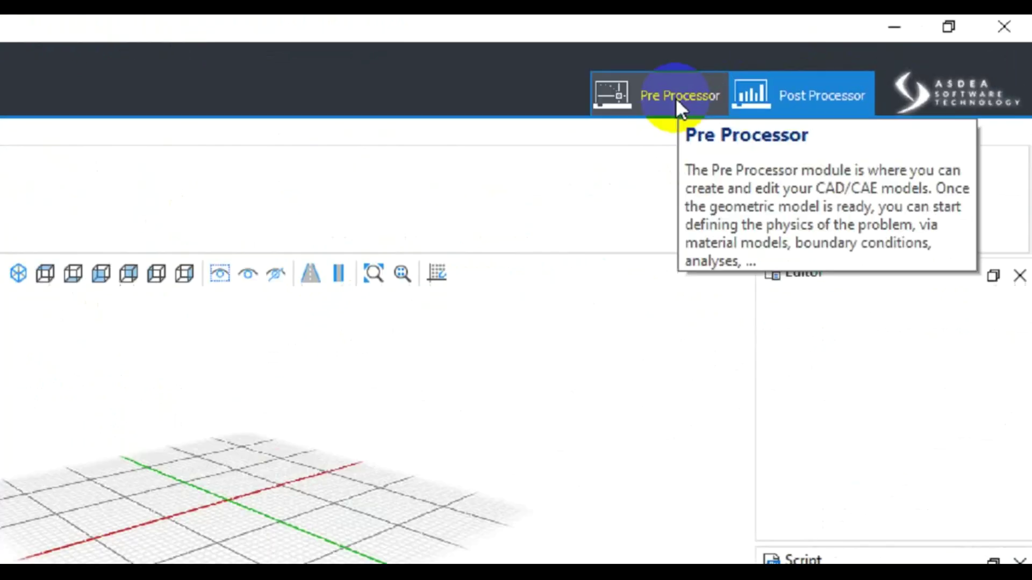
pyautogui.click(678, 97)
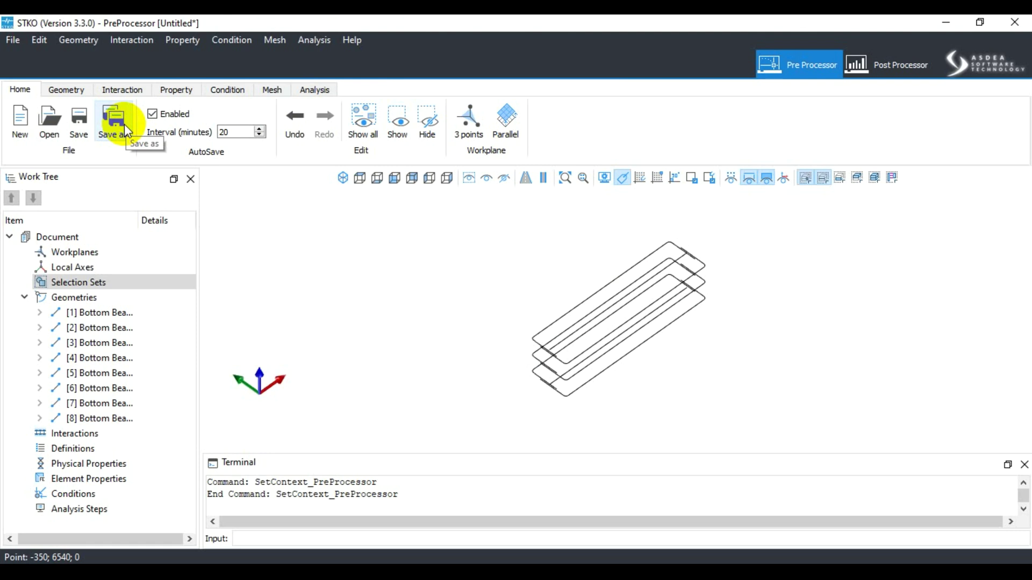
# Step: Create a new pre-processor document, discarding the changes to the untitled one, and enlarge the Terminal
pyautogui.click(20, 124)
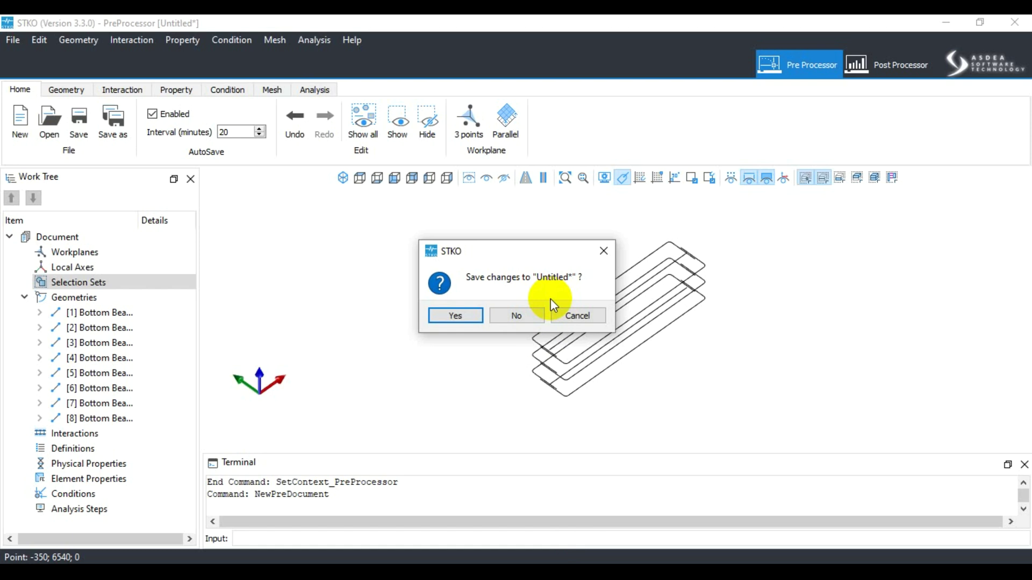
pyautogui.click(574, 316)
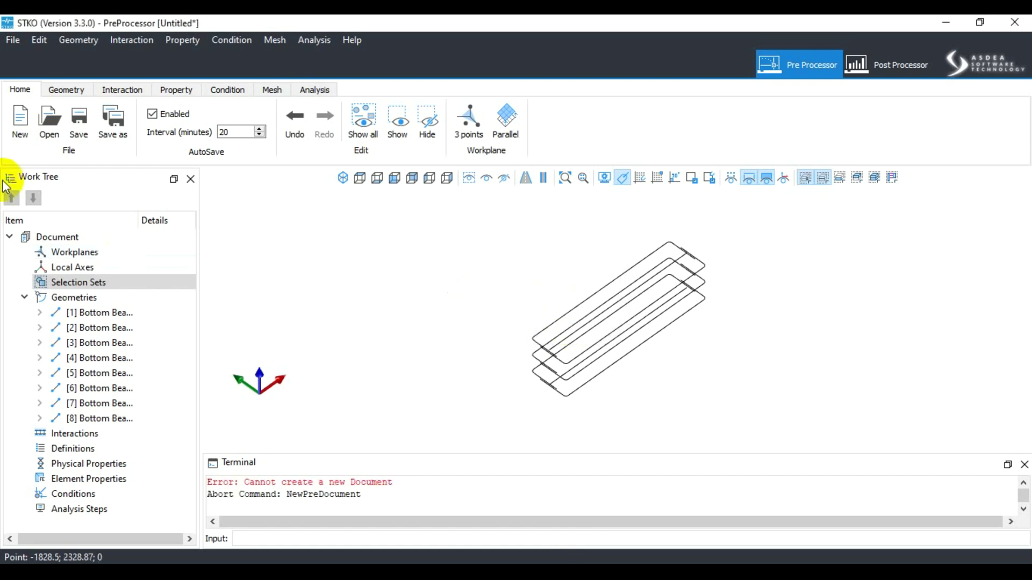
pyautogui.click(16, 117)
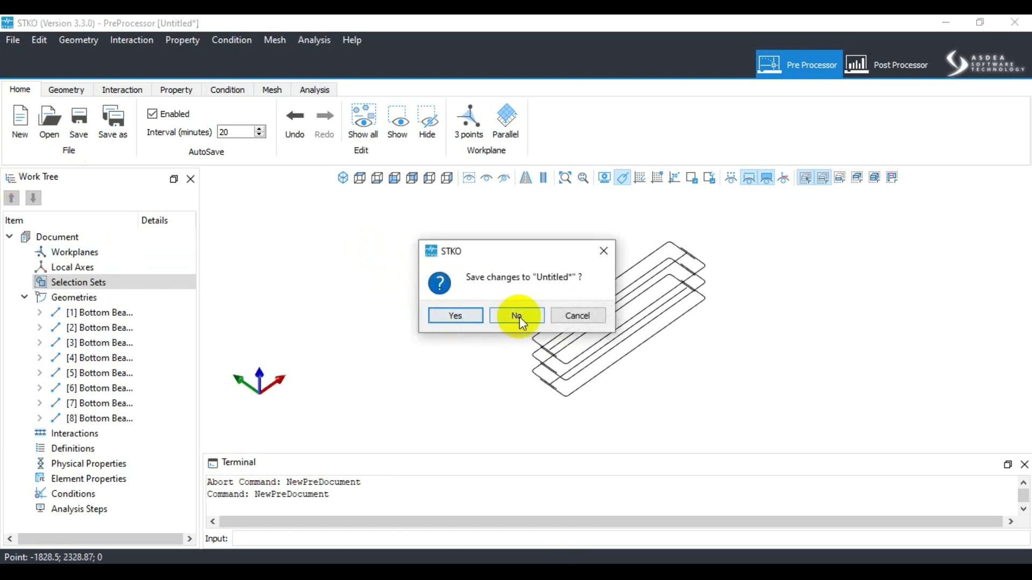
pyautogui.click(517, 316)
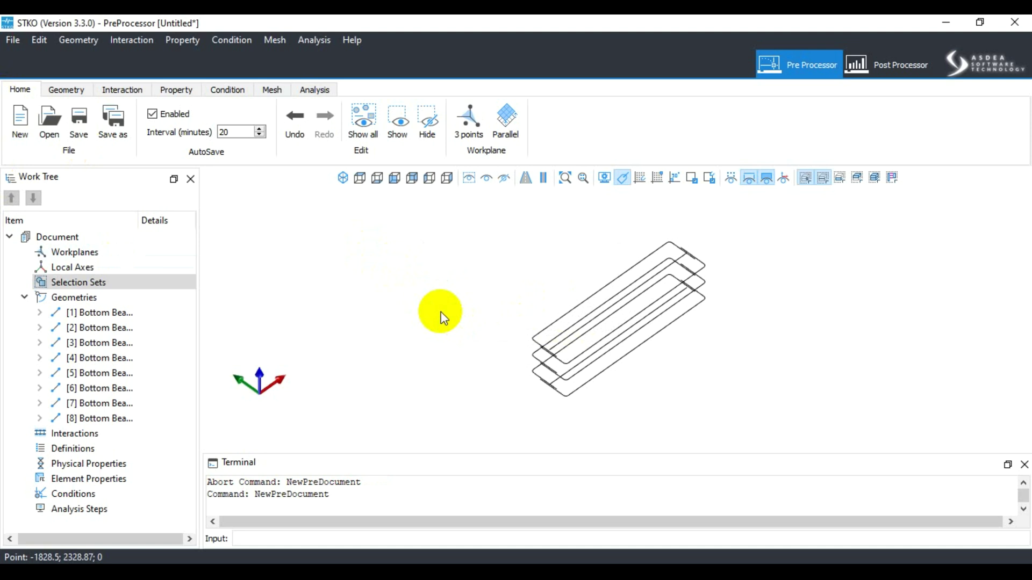
pyautogui.click(50, 131)
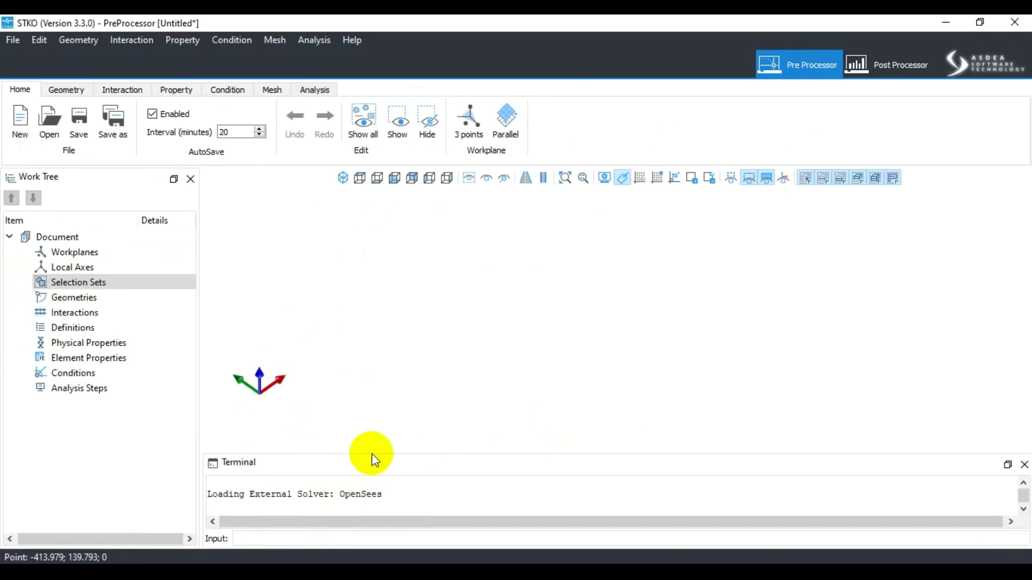
pyautogui.moveTo(377, 451); pyautogui.dragTo(391, 263)
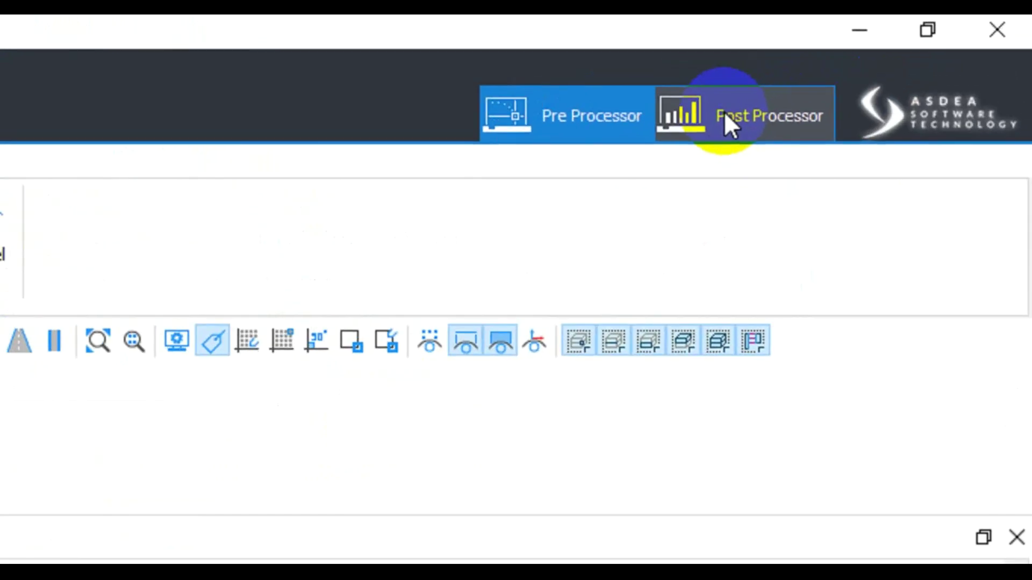
# Step: Switch to the Post Processor module and try to create a new document, declining to close the untitled one
pyautogui.click(724, 112)
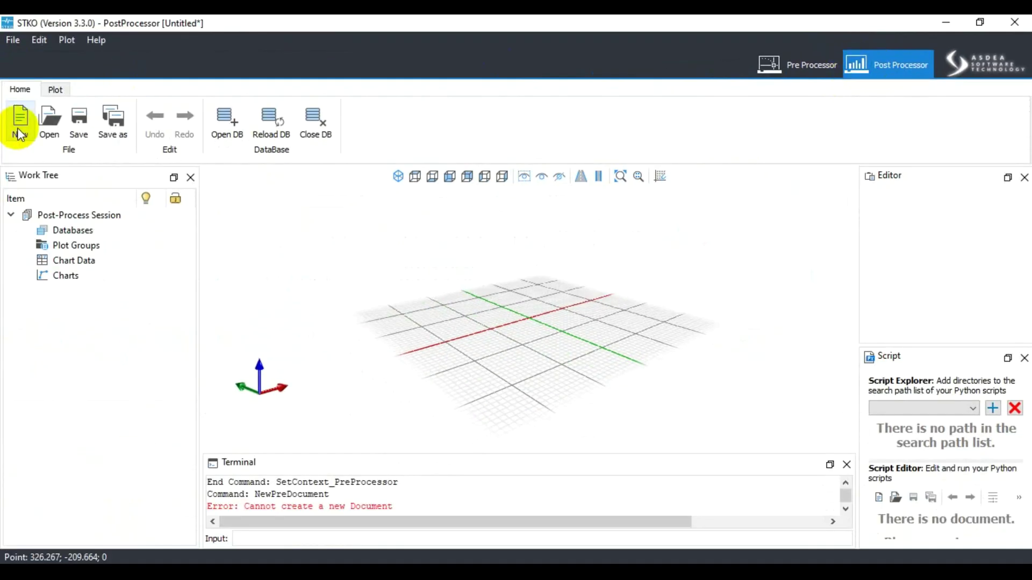
pyautogui.click(20, 129)
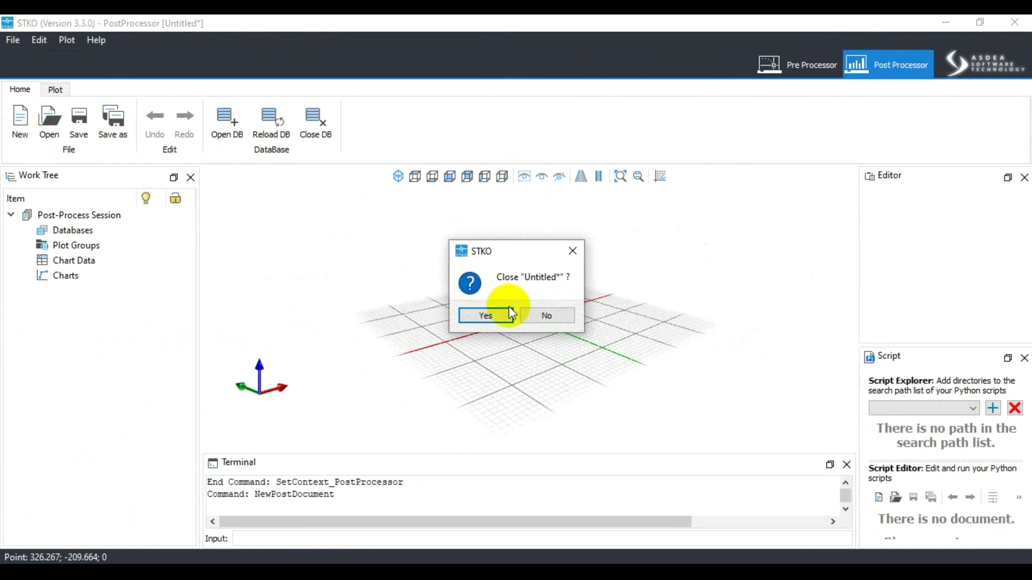
pyautogui.click(542, 315)
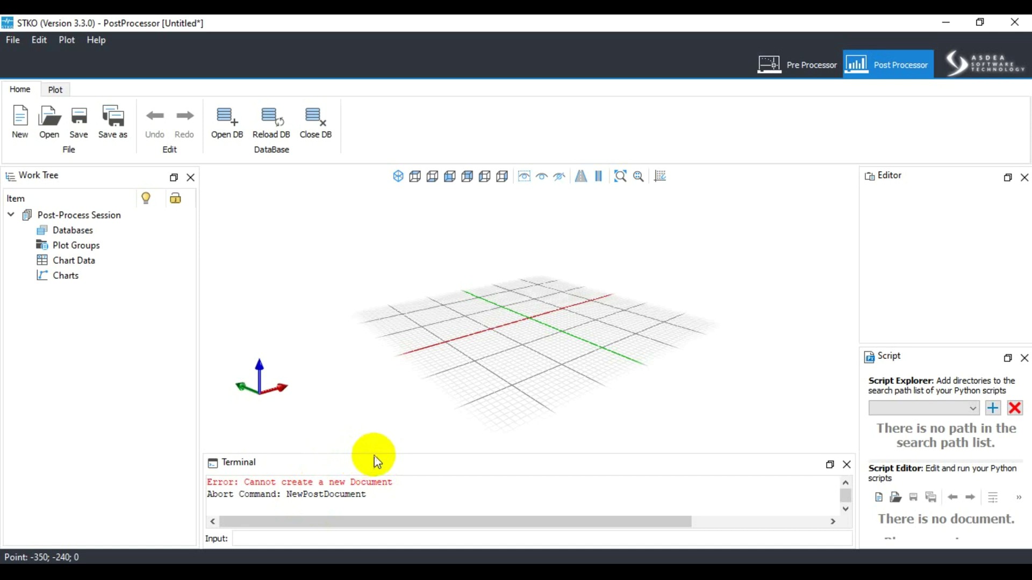
# Step: Resize the Post Processor's Terminal and scroll through its command history
pyautogui.moveTo(384, 452); pyautogui.dragTo(391, 264)
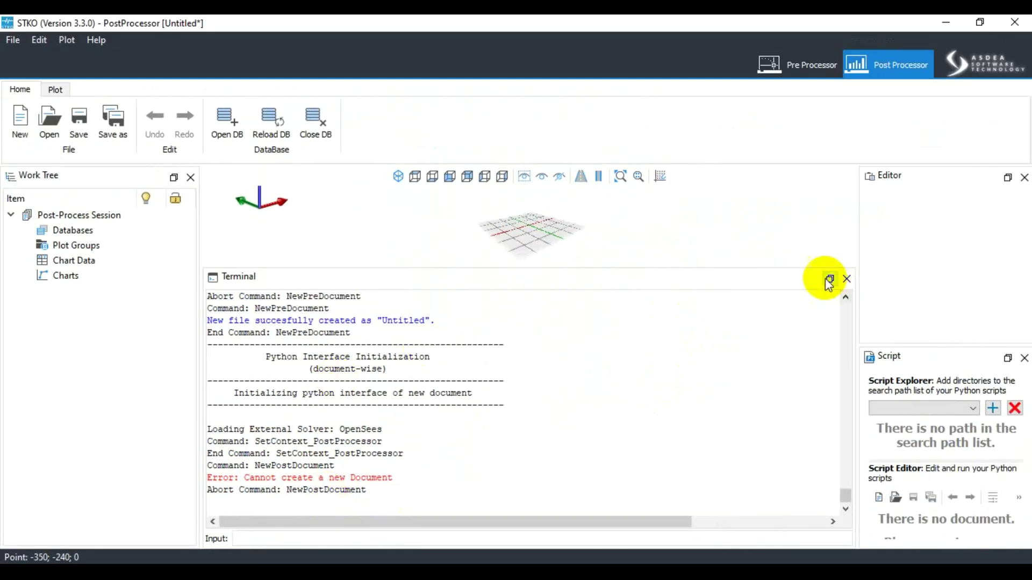
pyautogui.moveTo(747, 266); pyautogui.dragTo(766, 408)
pyautogui.moveTo(333, 522)
pyautogui.mouseDown()
pyautogui.moveTo(392, 518)
pyautogui.moveTo(296, 522)
pyautogui.moveTo(350, 518)
pyautogui.mouseUp()
pyautogui.scroll(3, 358, 492)
pyautogui.scroll(-3, 261, 462)
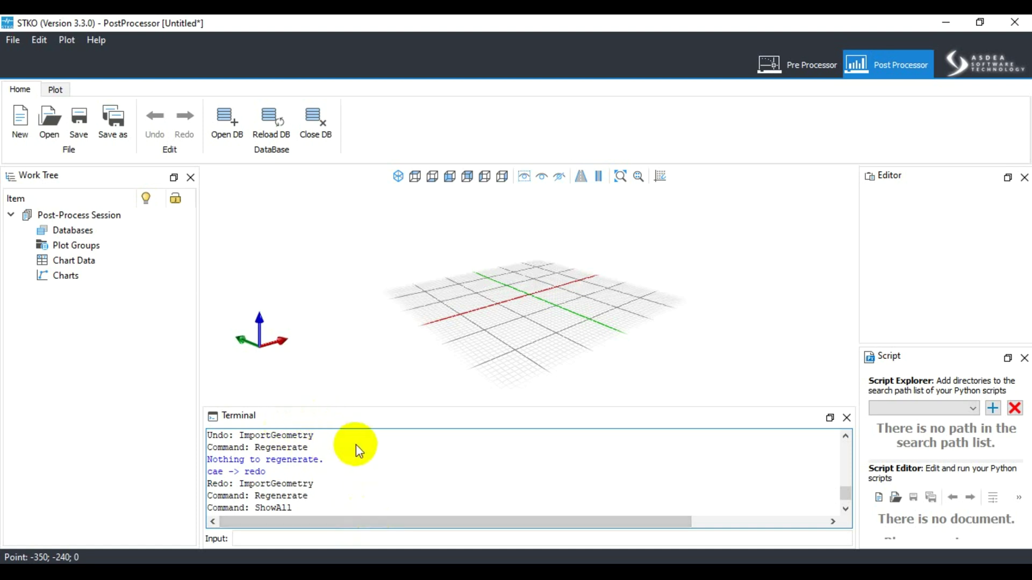
pyautogui.click(947, 22)
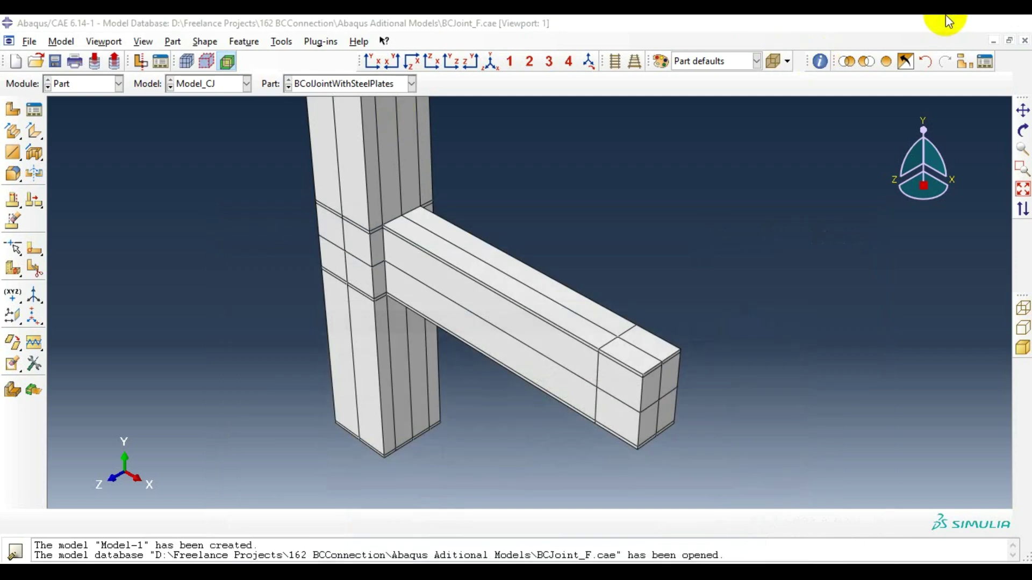
pyautogui.click(945, 22)
pyautogui.click(36, 162)
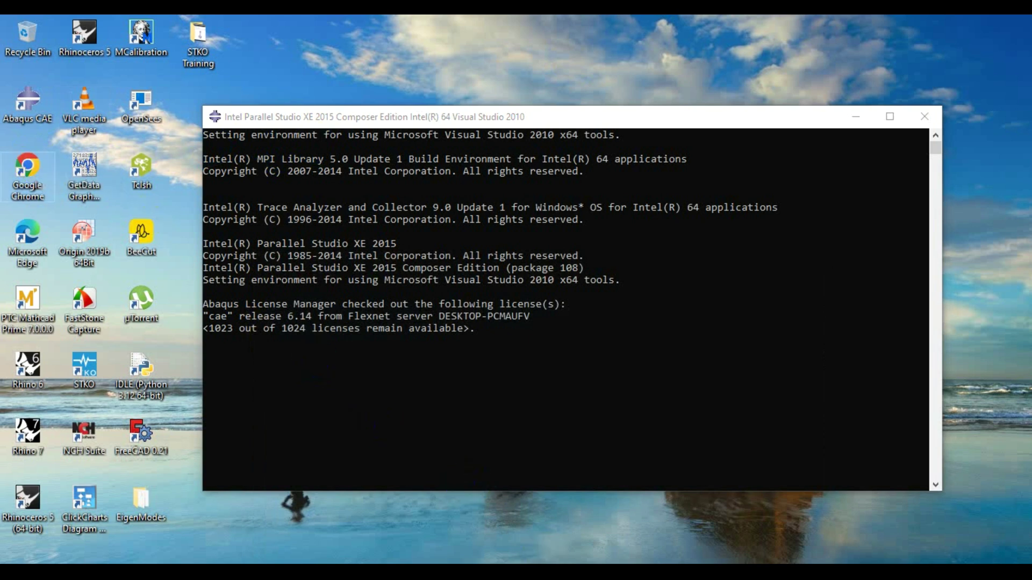
pyautogui.hotkey('alt', 'Tab')
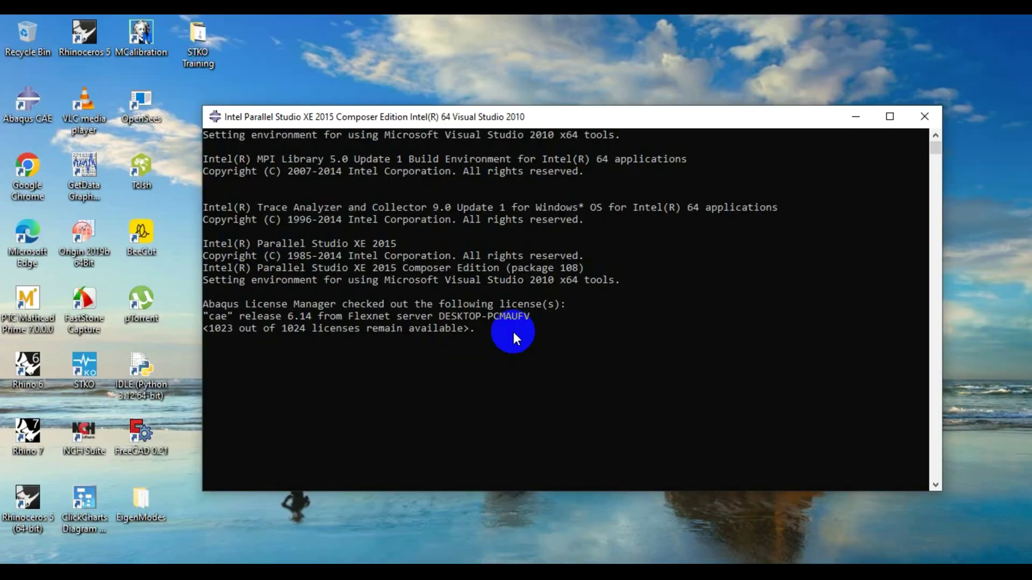
pyautogui.click(538, 578)
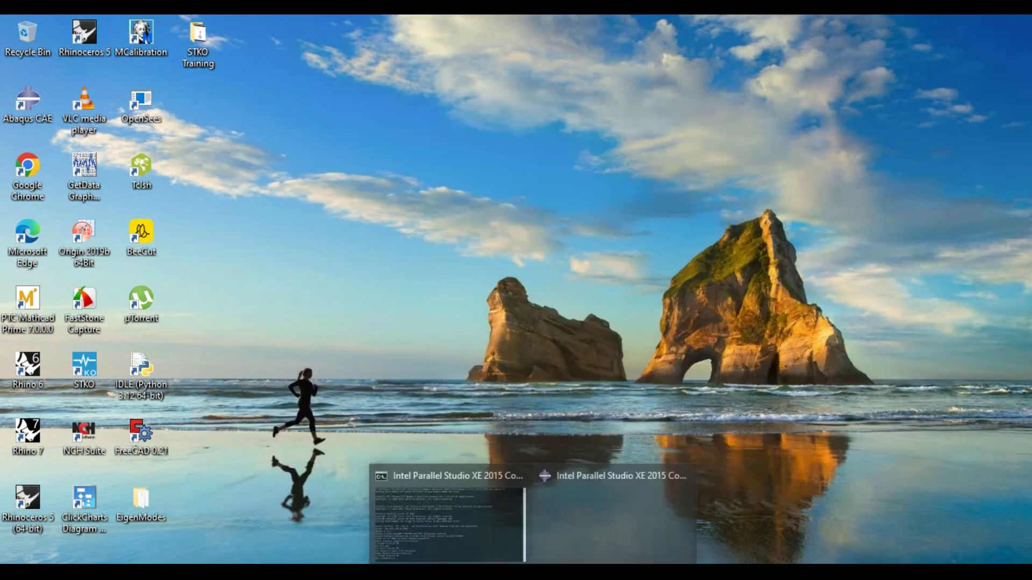
pyautogui.middleClick(589, 507)
pyautogui.click(589, 506)
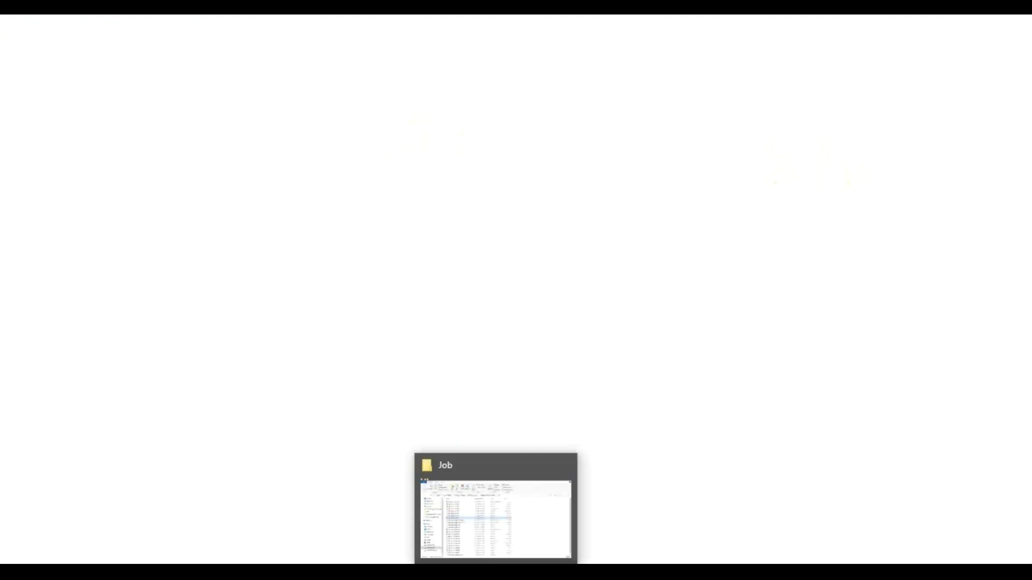
pyautogui.click(437, 524)
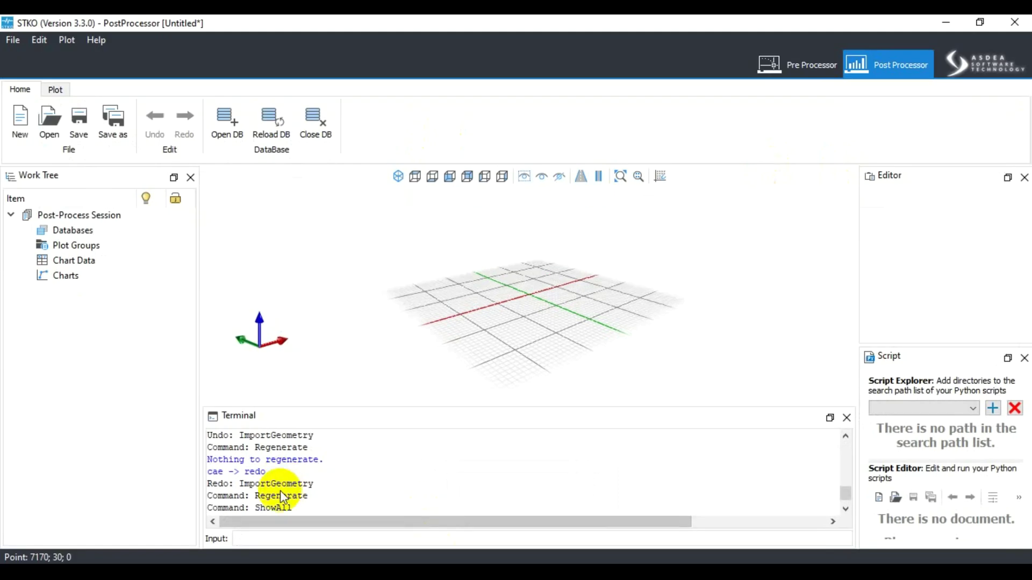
# Step: Enlarge the Post Processor's Terminal slightly and look over its most recent log lines
pyautogui.click(54, 91)
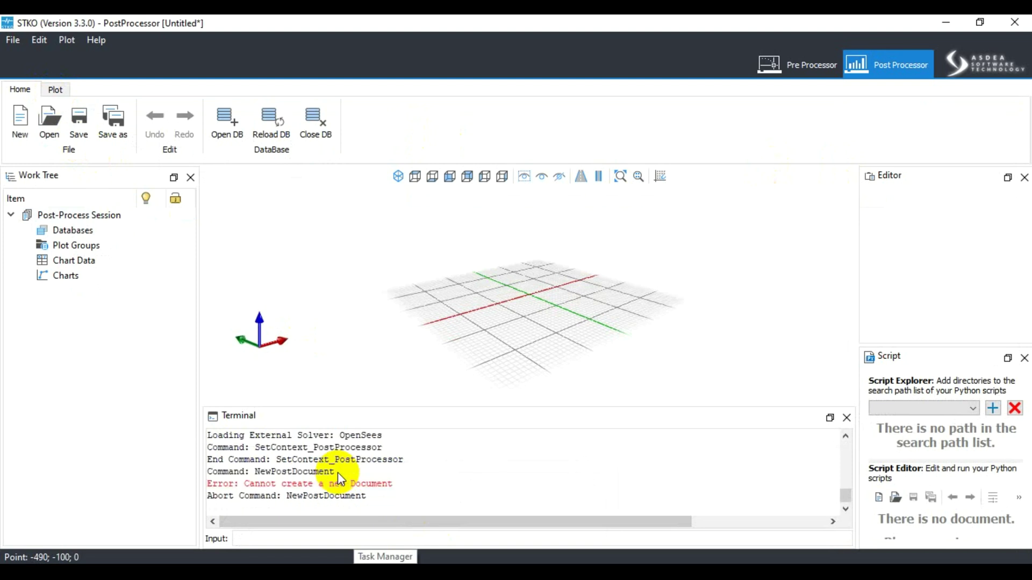
pyautogui.moveTo(414, 405); pyautogui.dragTo(384, 387)
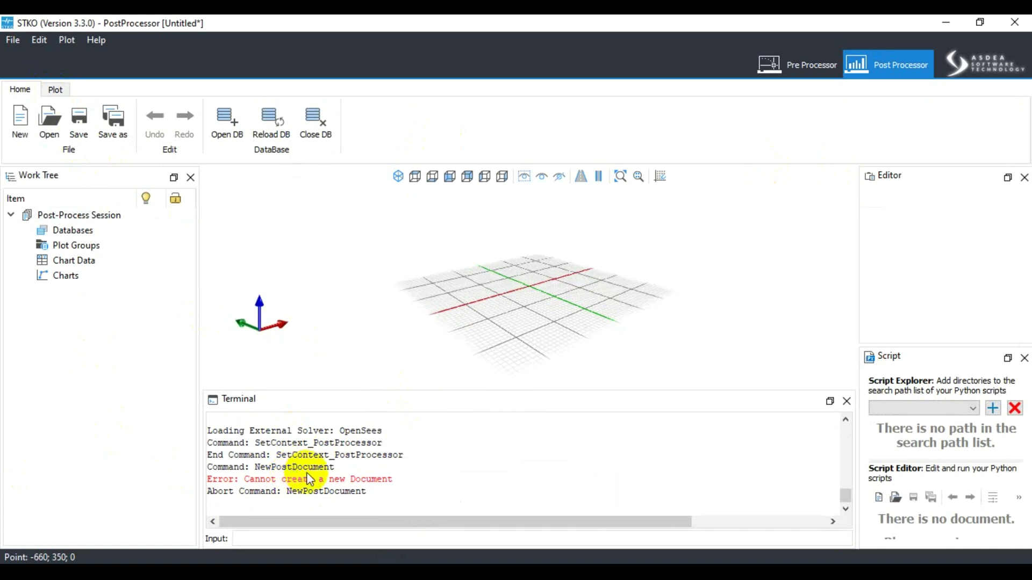
pyautogui.scroll(1, 310, 478)
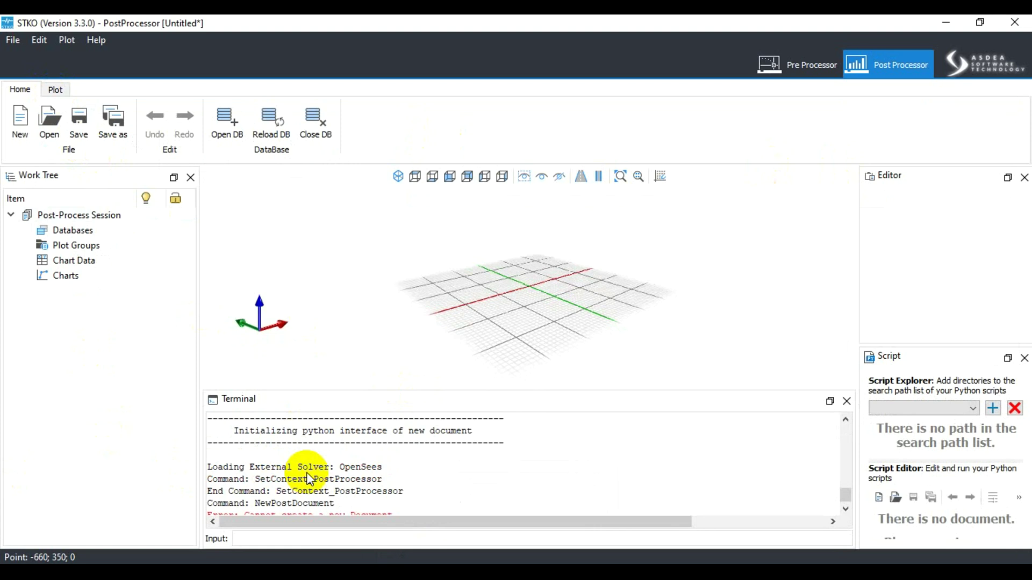
# Step: Return to the Pre Processor and copy the command name SetContext_PreProcessor from the Terminal log
pyautogui.click(804, 63)
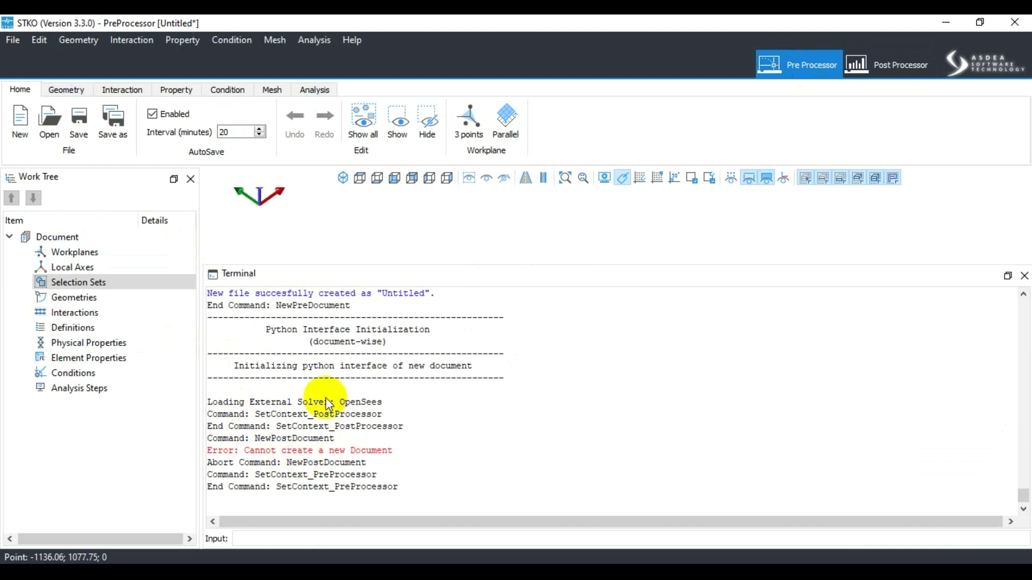
pyautogui.scroll(4, 298, 430)
pyautogui.scroll(1, 327, 400)
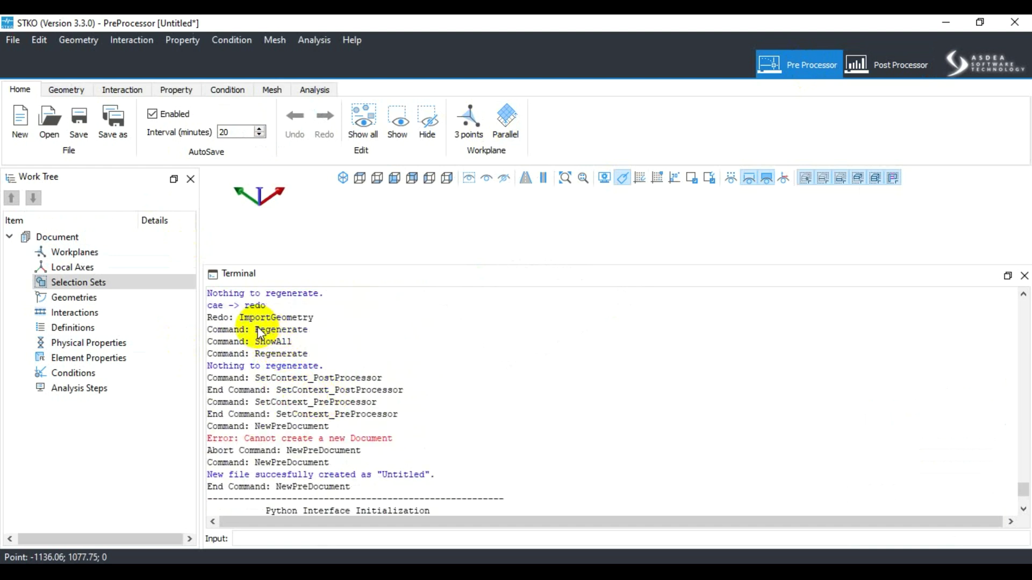
pyautogui.scroll(-1, 263, 333)
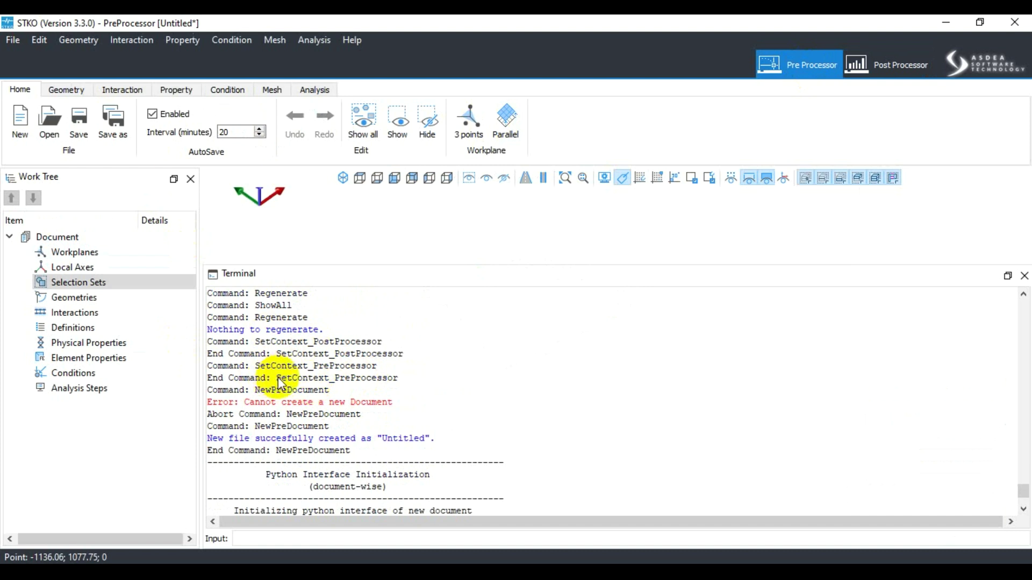
pyautogui.moveTo(277, 378); pyautogui.dragTo(388, 378)
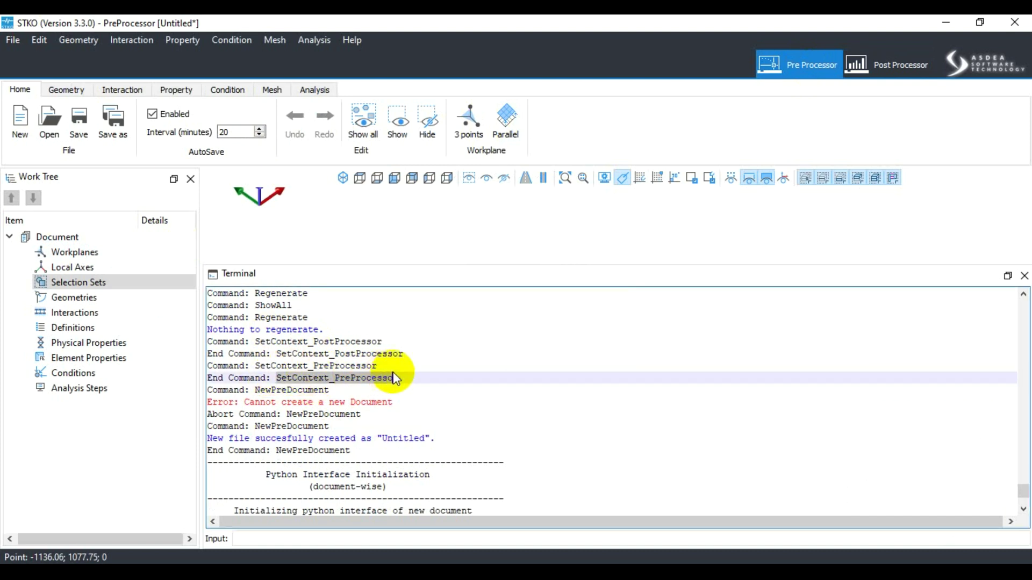
pyautogui.rightClick(389, 375)
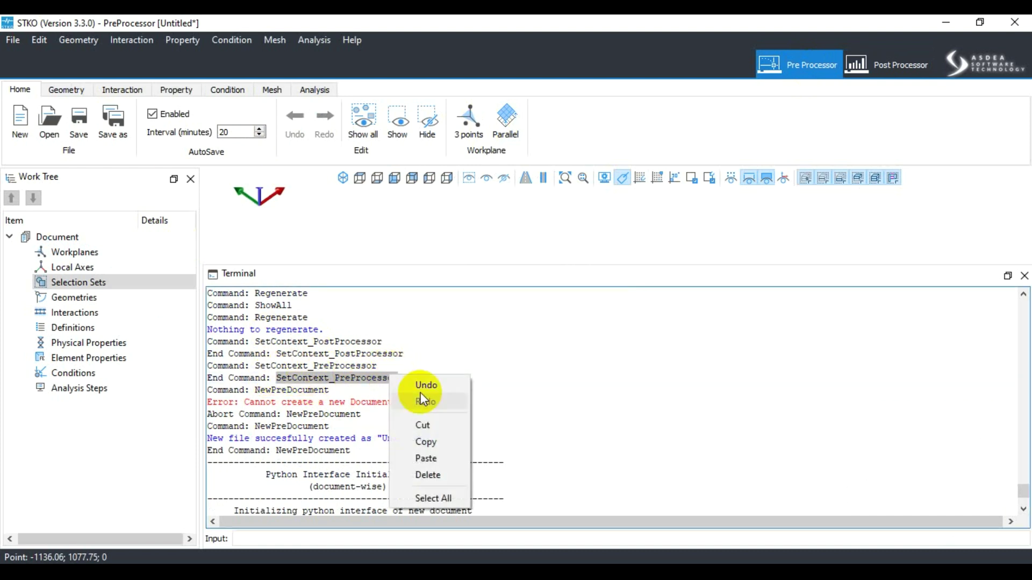
pyautogui.click(428, 443)
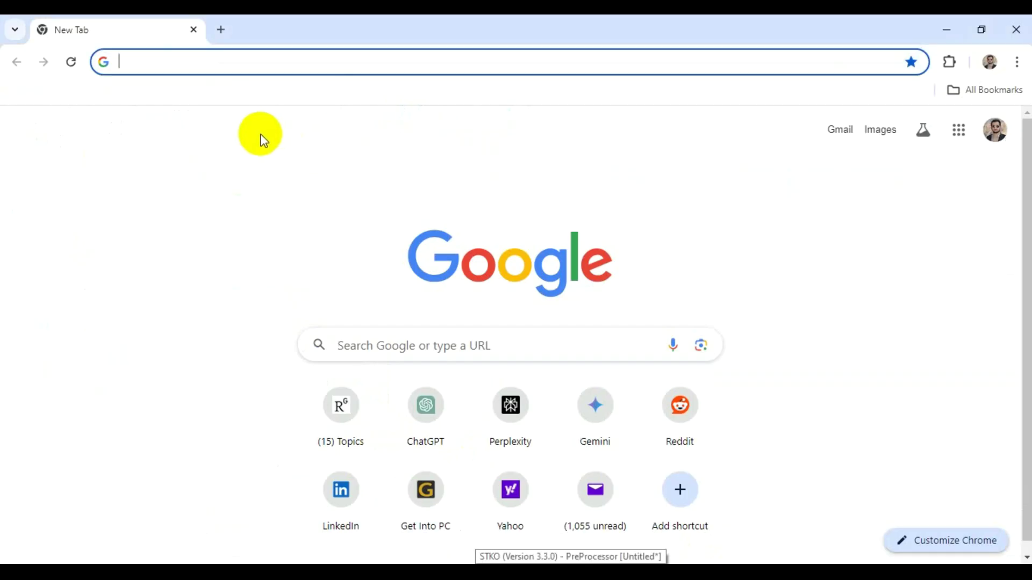
# Step: In Chrome, search Google for "SetContext_PreProcessor; Opensees" using the copied command name
pyautogui.hotkey('ctrl', 'v')
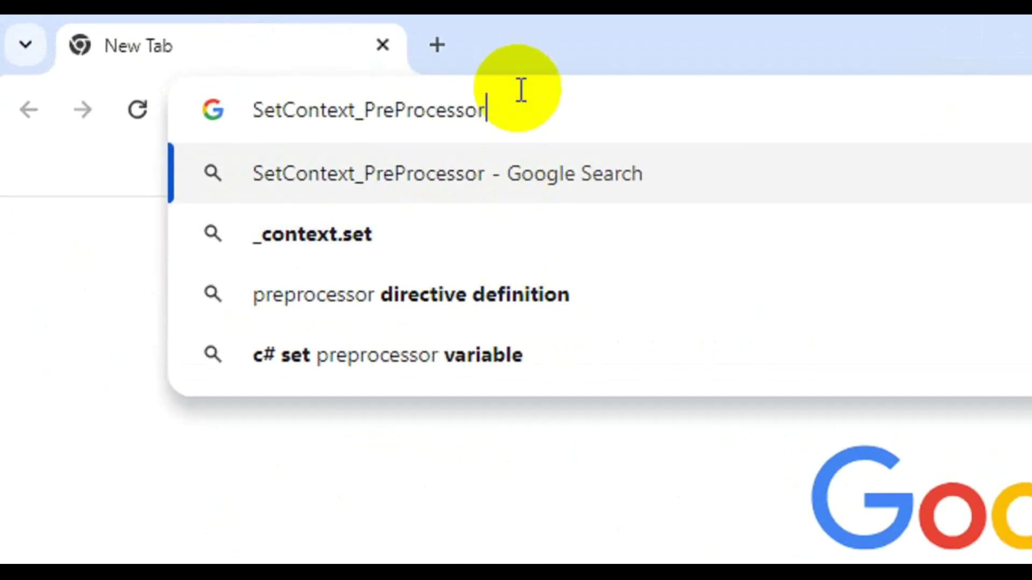
pyautogui.write('; ')
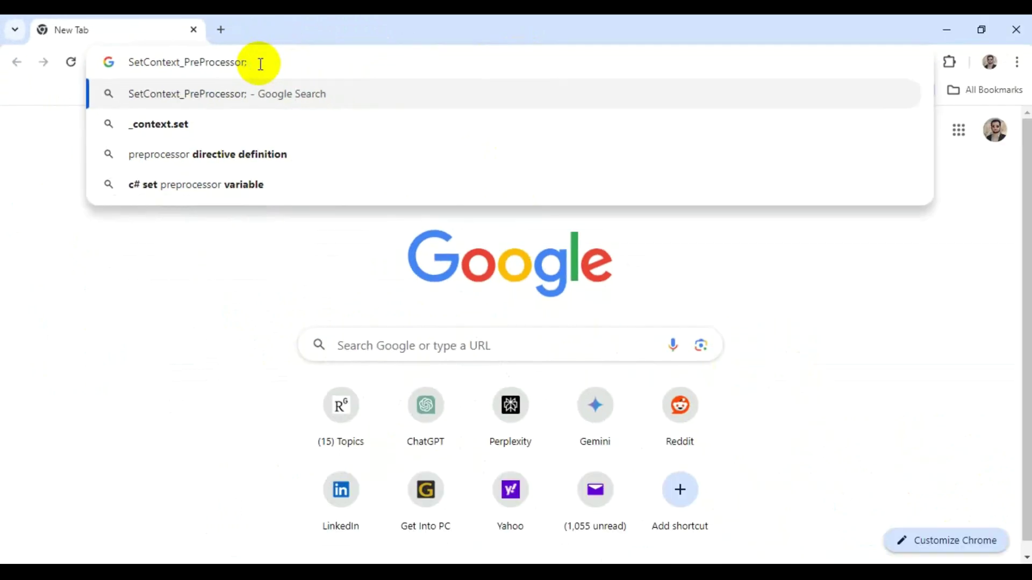
pyautogui.write('oPE')
pyautogui.press('BackSpace')
pyautogui.press('BackSpace')
pyautogui.press('BackSpace')
pyautogui.write('Opens')
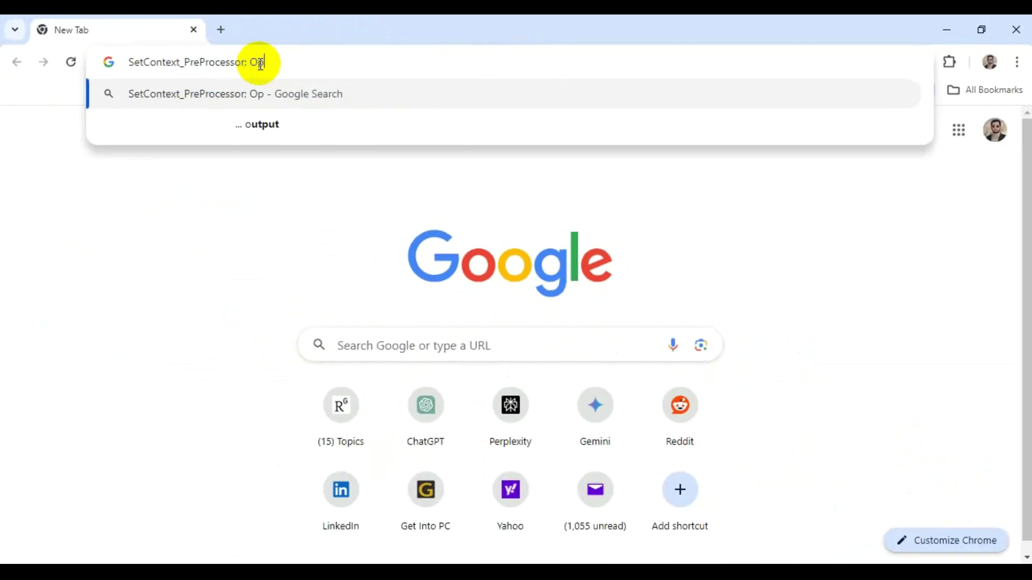
pyautogui.write('ees')
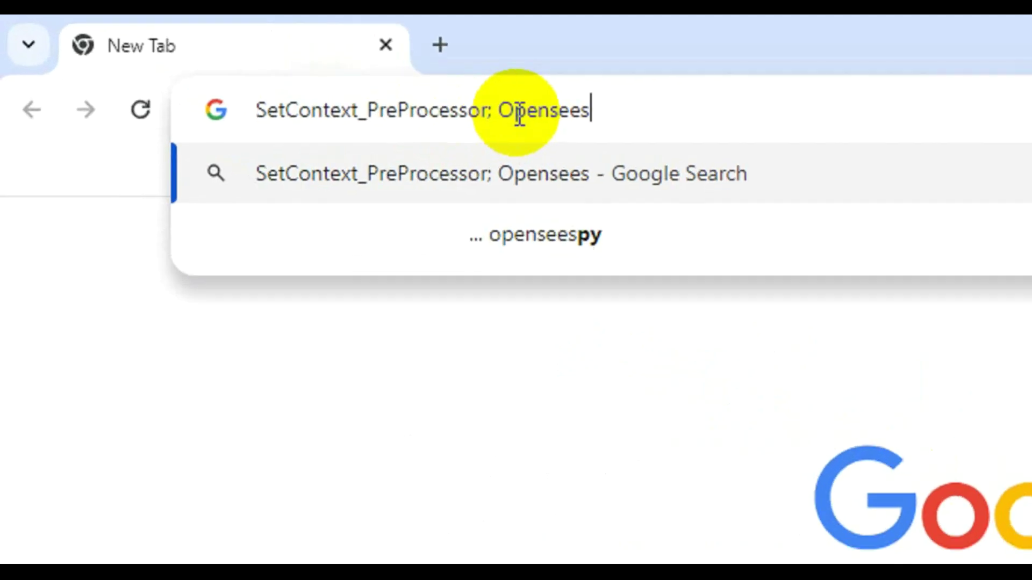
pyautogui.press('Return')
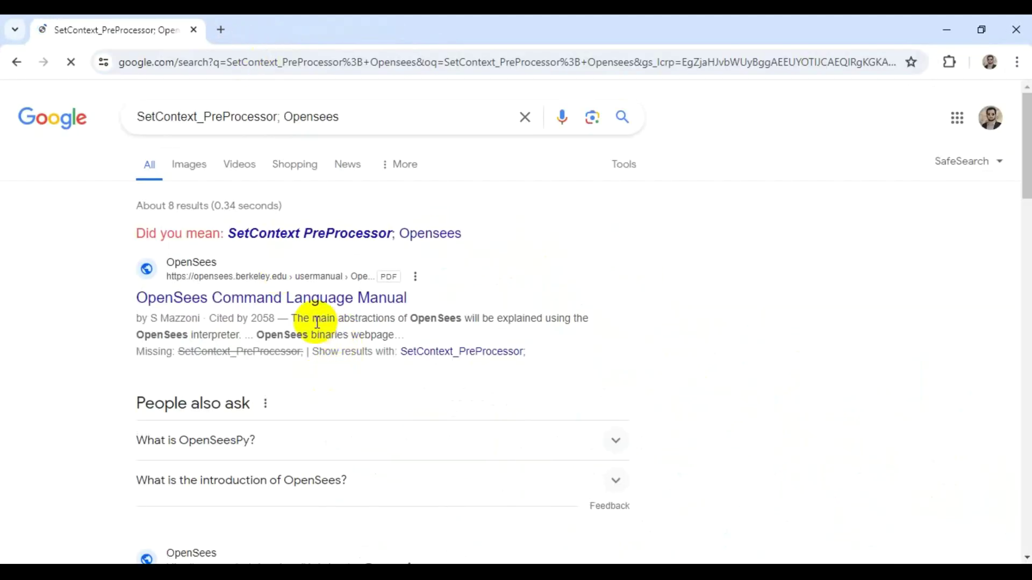
# Step: Look through the Google web results for the SetContext_PreProcessor command, down to the related searches and back up
pyautogui.scroll(-3, 336, 406)
pyautogui.scroll(-2, 368, 369)
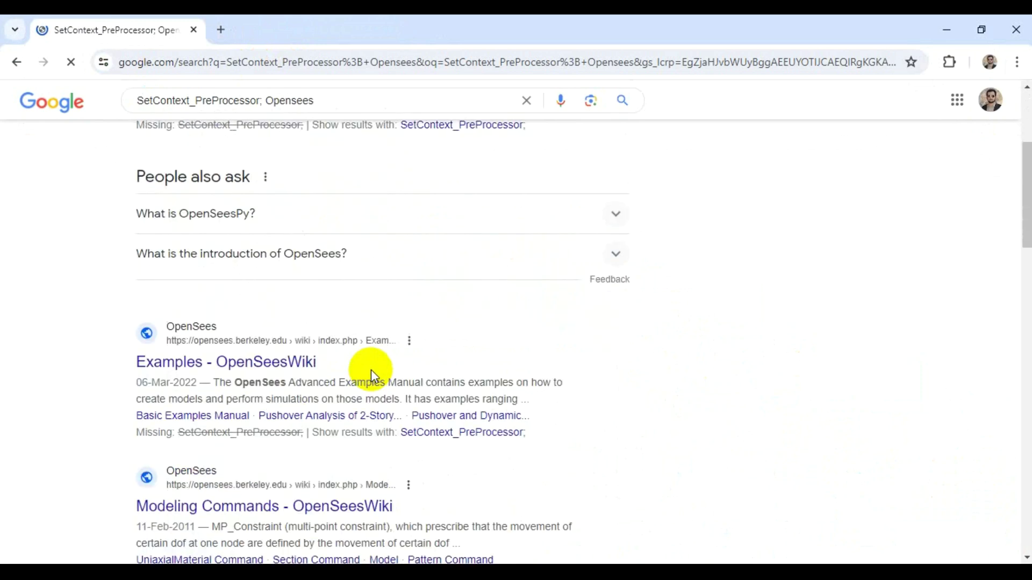
pyautogui.scroll(-3, 371, 370)
pyautogui.scroll(-3, 371, 375)
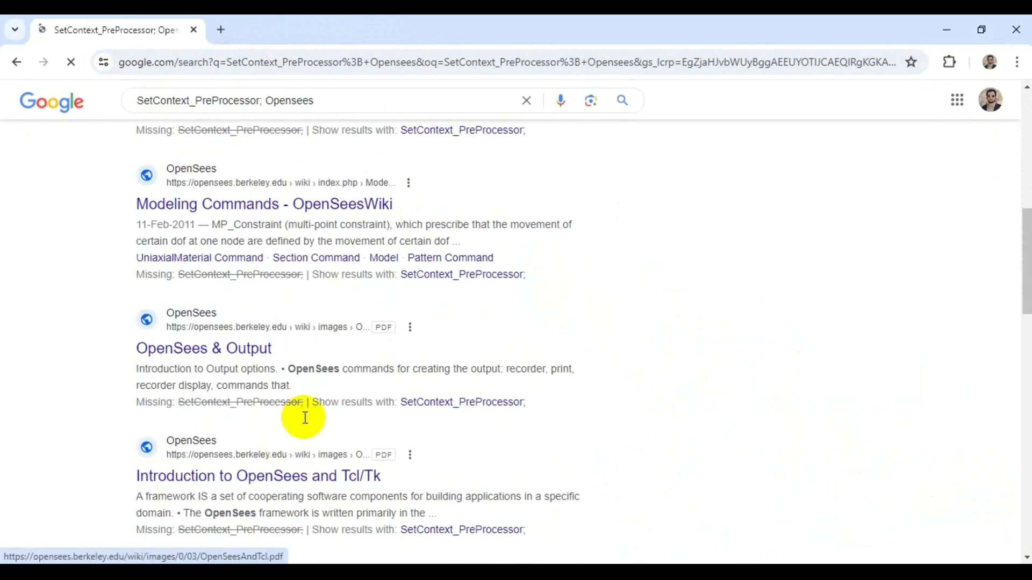
pyautogui.scroll(-2, 329, 392)
pyautogui.scroll(-1, 330, 392)
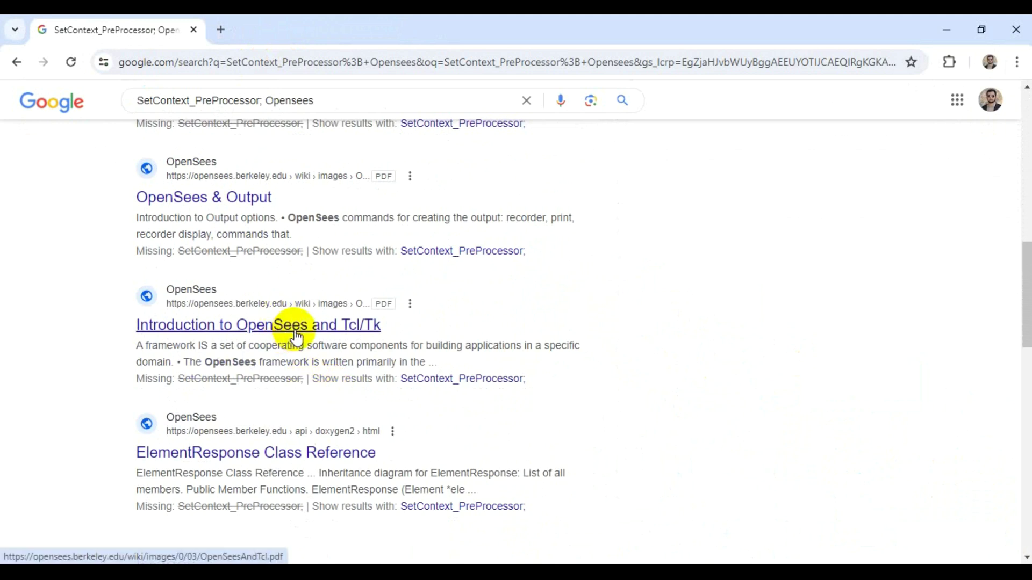
pyautogui.scroll(-3, 314, 428)
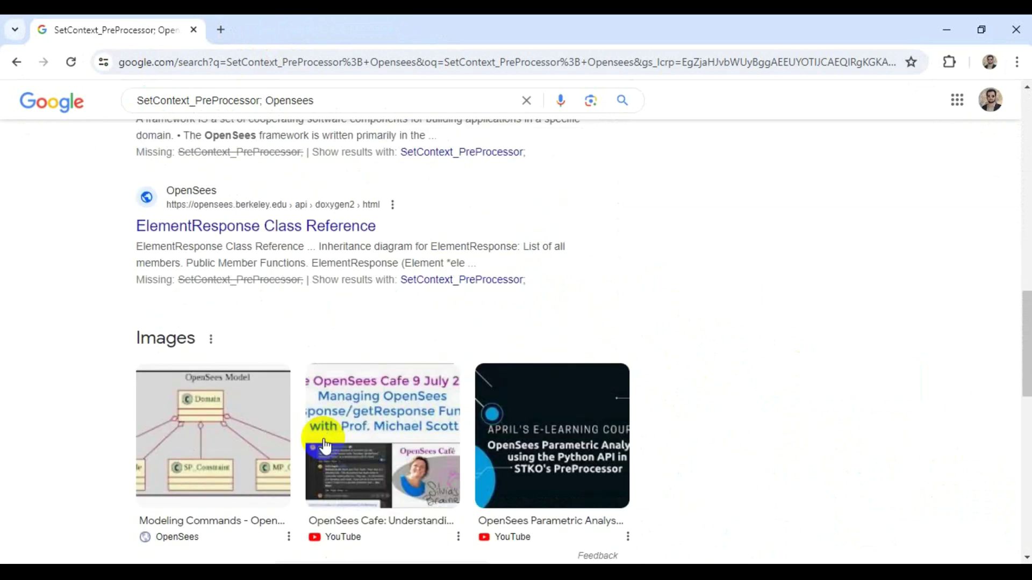
pyautogui.scroll(-1, 195, 396)
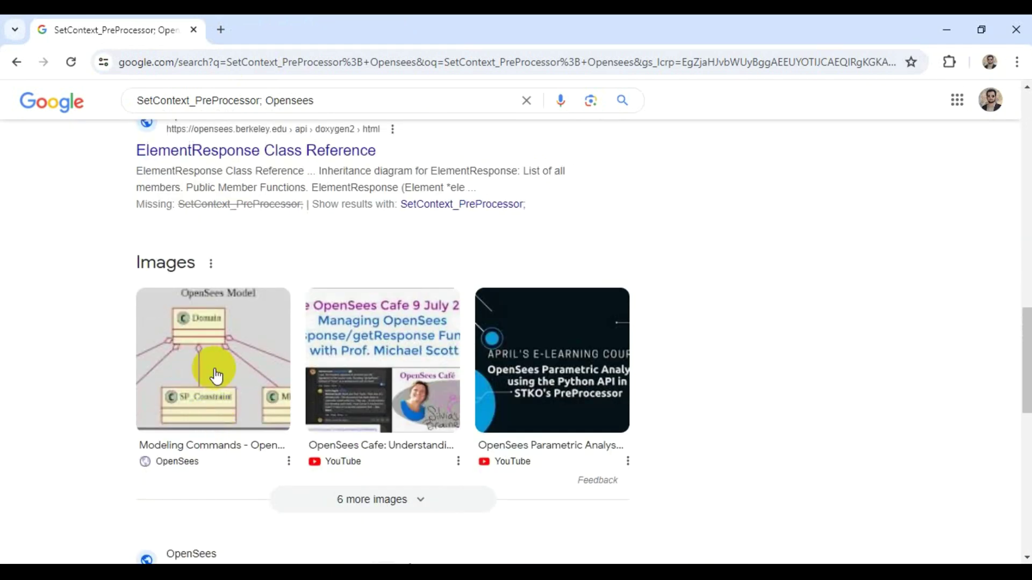
pyautogui.scroll(-4, 216, 376)
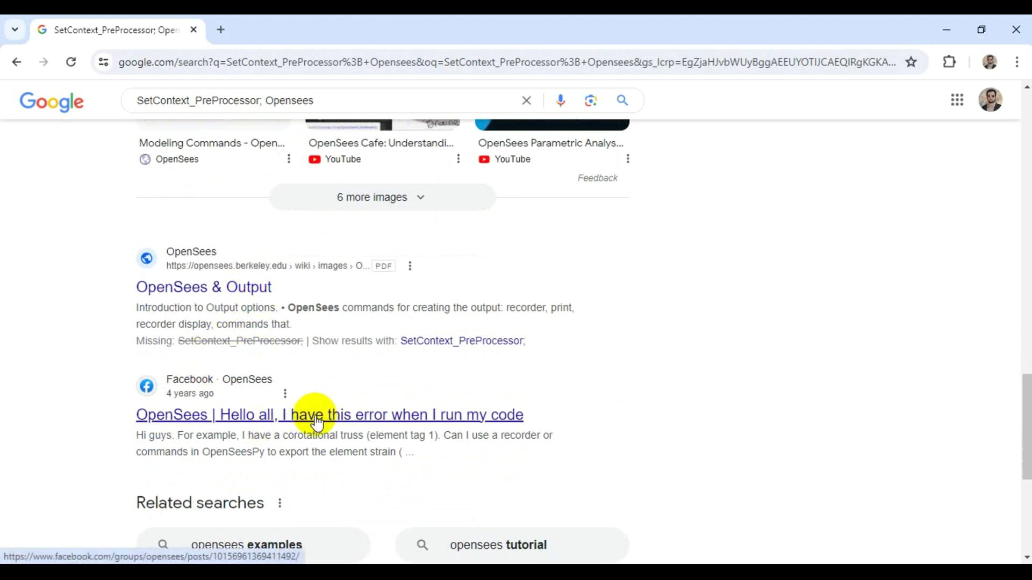
pyautogui.scroll(-5, 315, 423)
pyautogui.scroll(15, 286, 396)
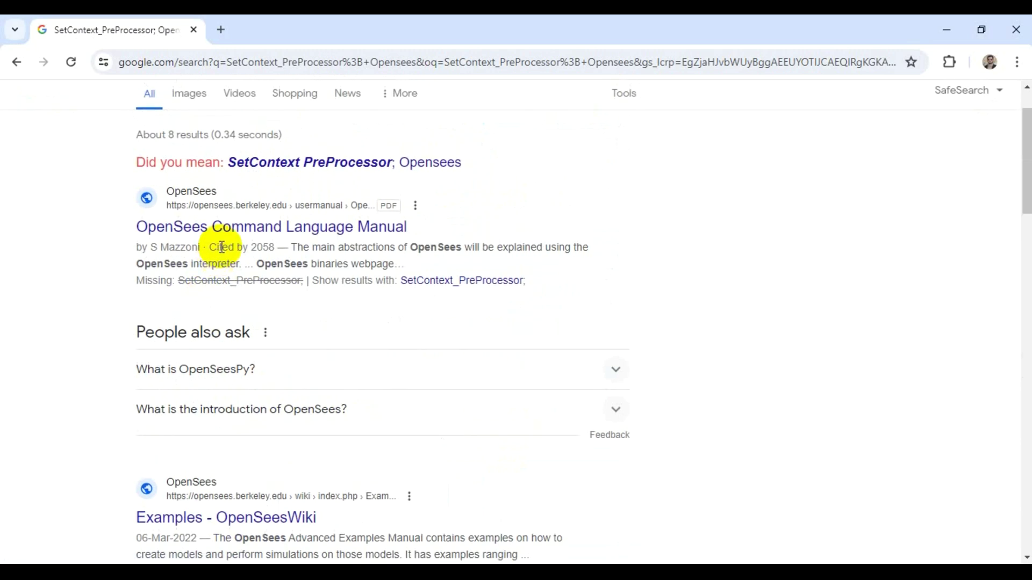
pyautogui.scroll(2, 222, 247)
# Step: Switch the Google search to image results and browse the OpenSees and STKO pictures
pyautogui.click(195, 165)
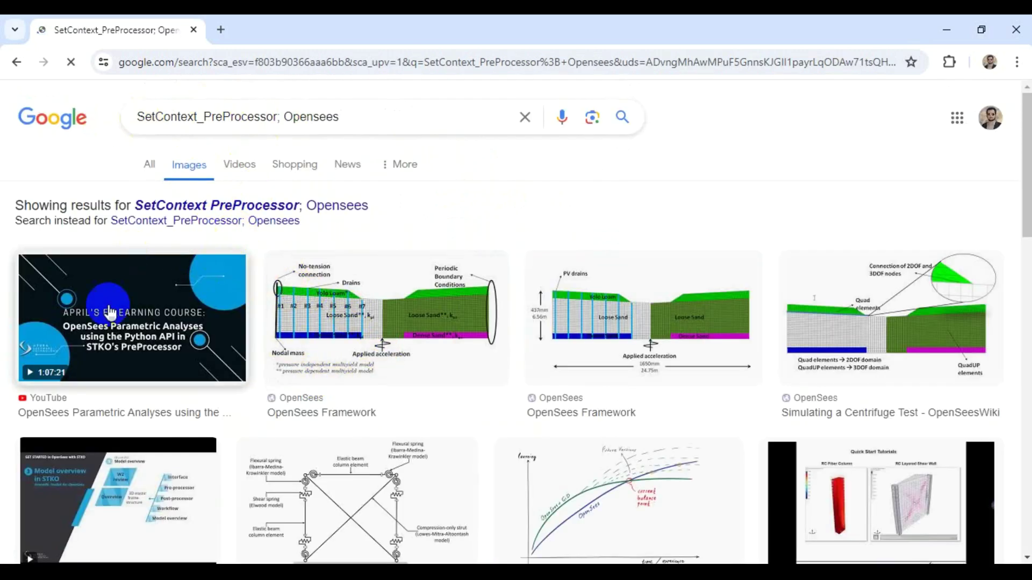
pyautogui.scroll(-4, 306, 369)
pyautogui.scroll(4, 180, 306)
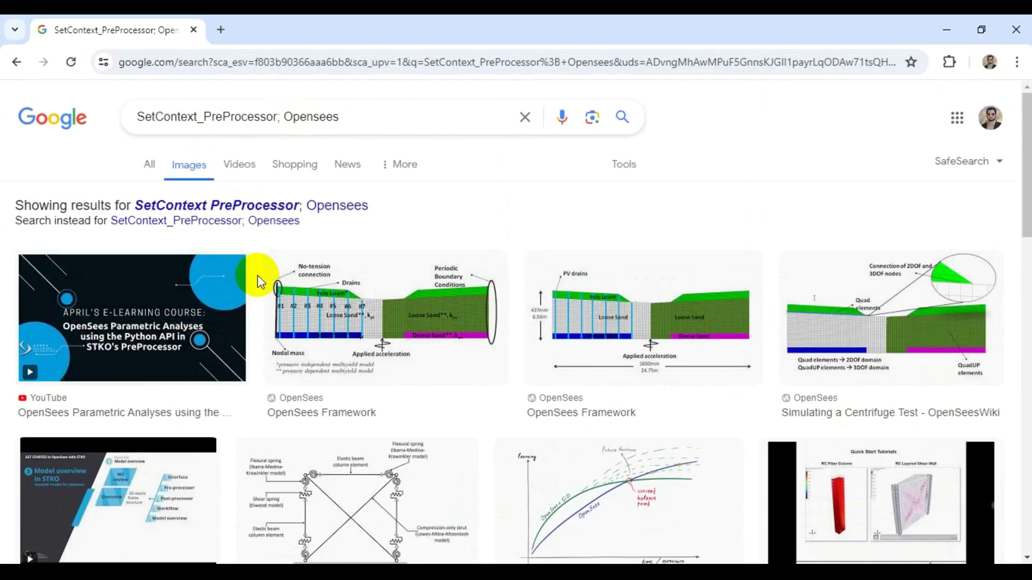
pyautogui.scroll(-7, 257, 275)
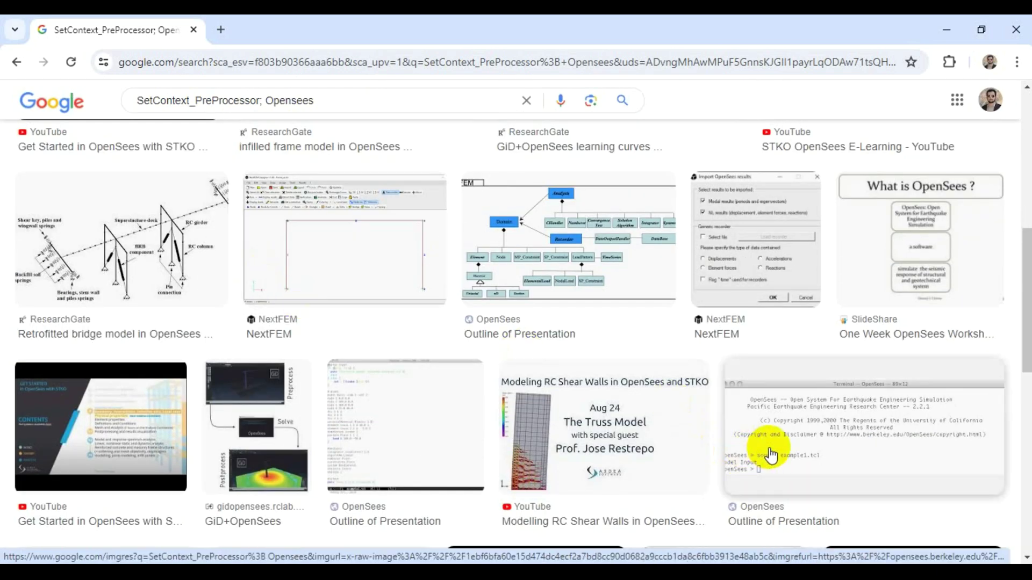
pyautogui.scroll(-2, 769, 456)
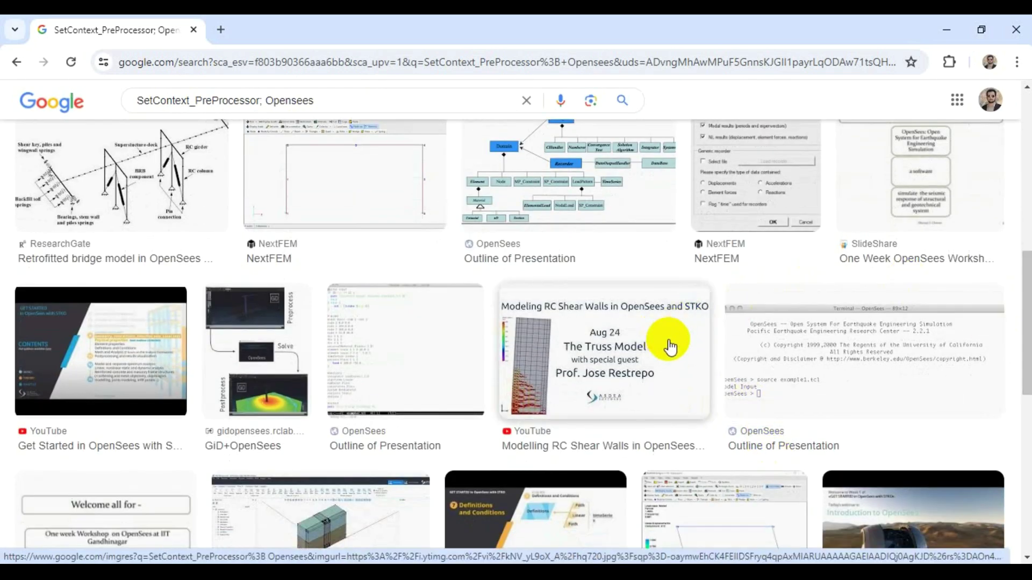
pyautogui.scroll(-3, 168, 414)
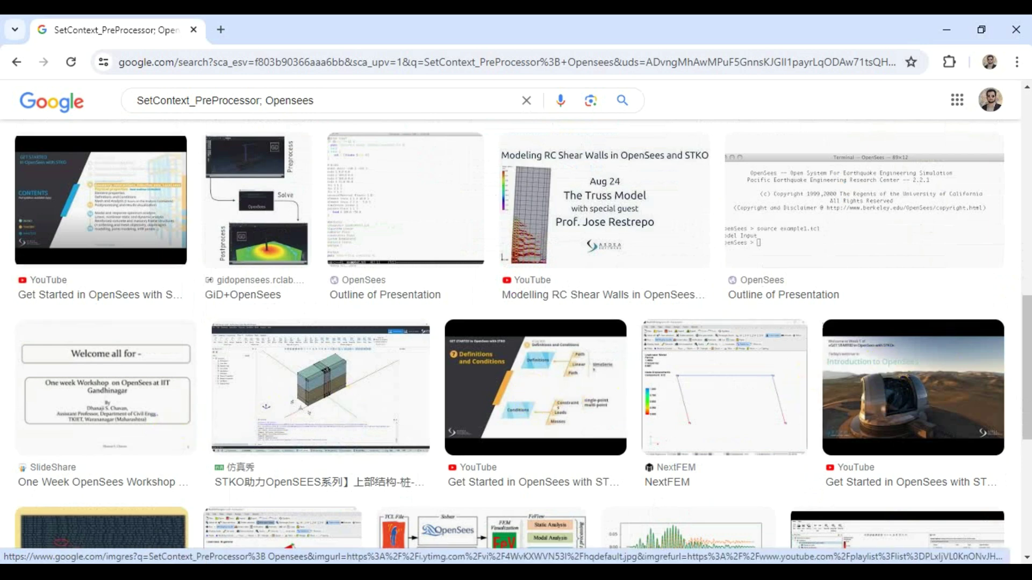
# Step: Close the browser to return to STKO, clear the text selection in the Terminal, and shrink the Terminal to enlarge the model view
pyautogui.click(1015, 30)
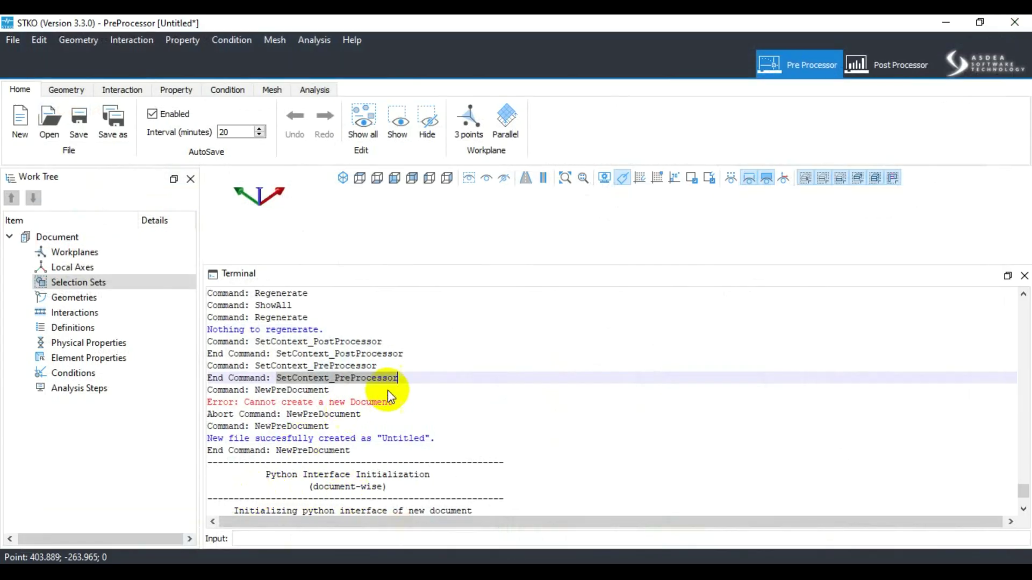
pyautogui.click(404, 376)
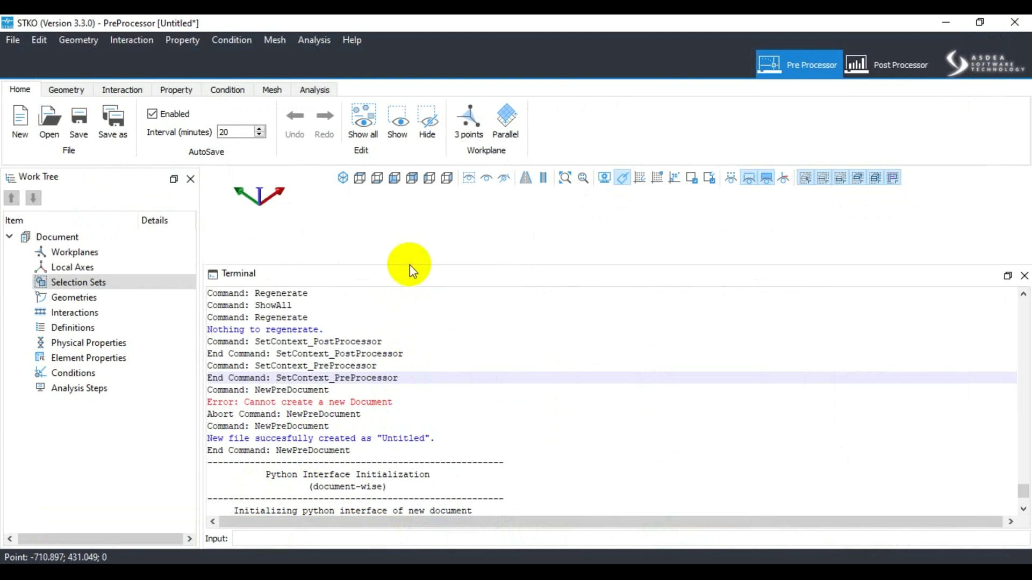
pyautogui.moveTo(408, 261); pyautogui.dragTo(438, 408)
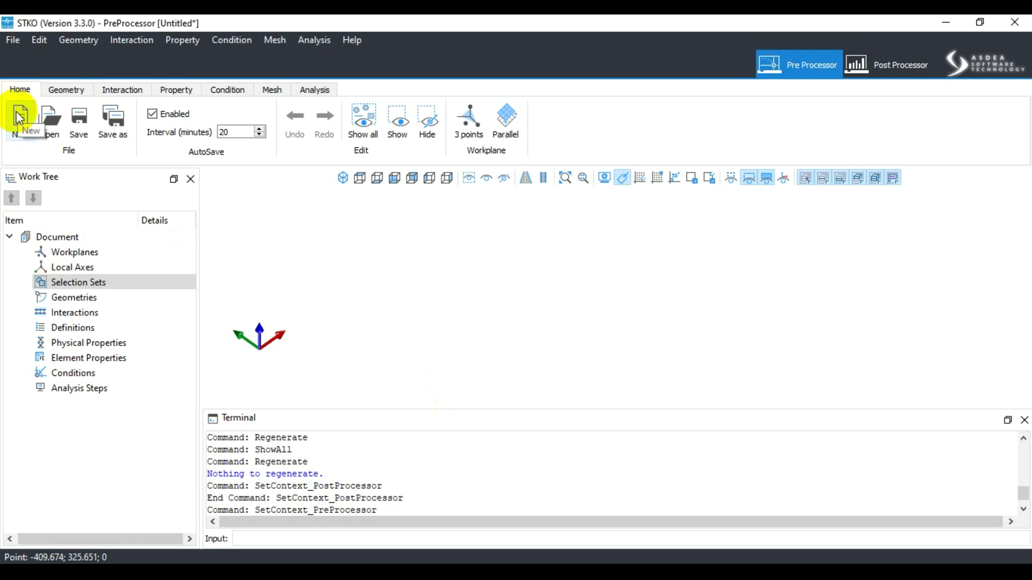
# Step: Start opening an existing document, but dismiss the prompt about closing the current untitled one
pyautogui.click(51, 124)
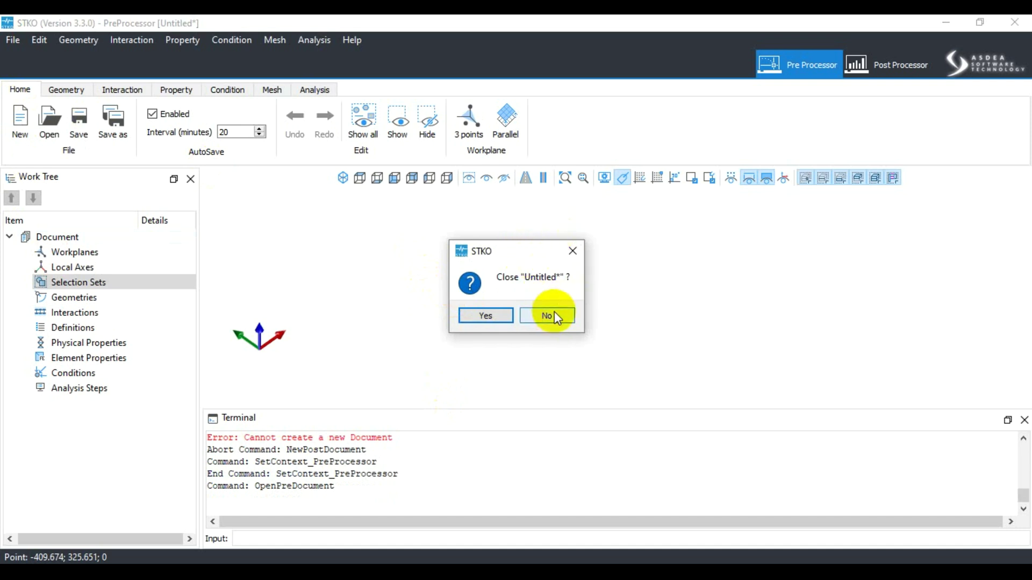
pyautogui.click(572, 251)
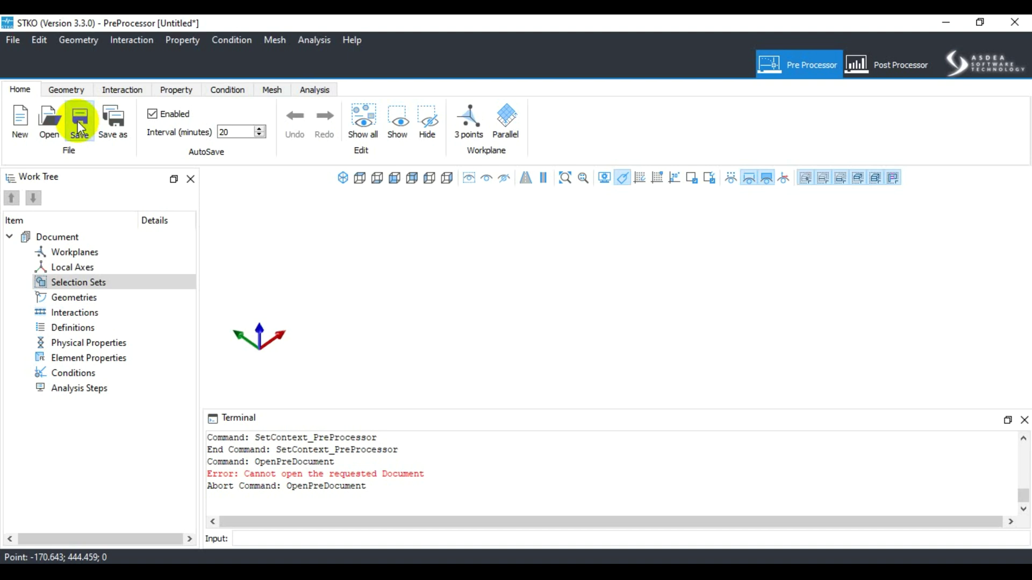
# Step: Start saving the untitled document and create a folder named Practice Files on the Desktop
pyautogui.click(78, 123)
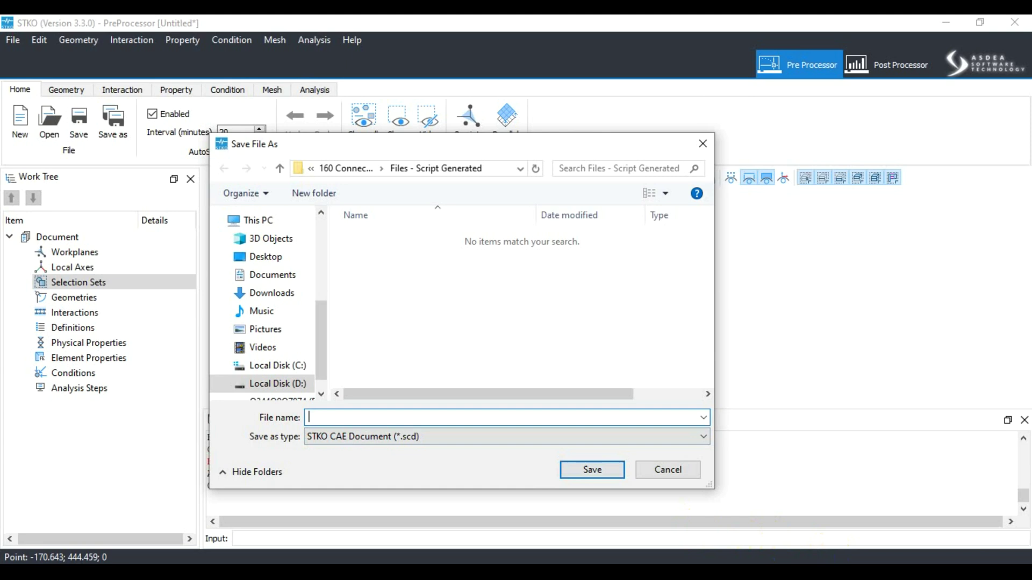
pyautogui.click(457, 573)
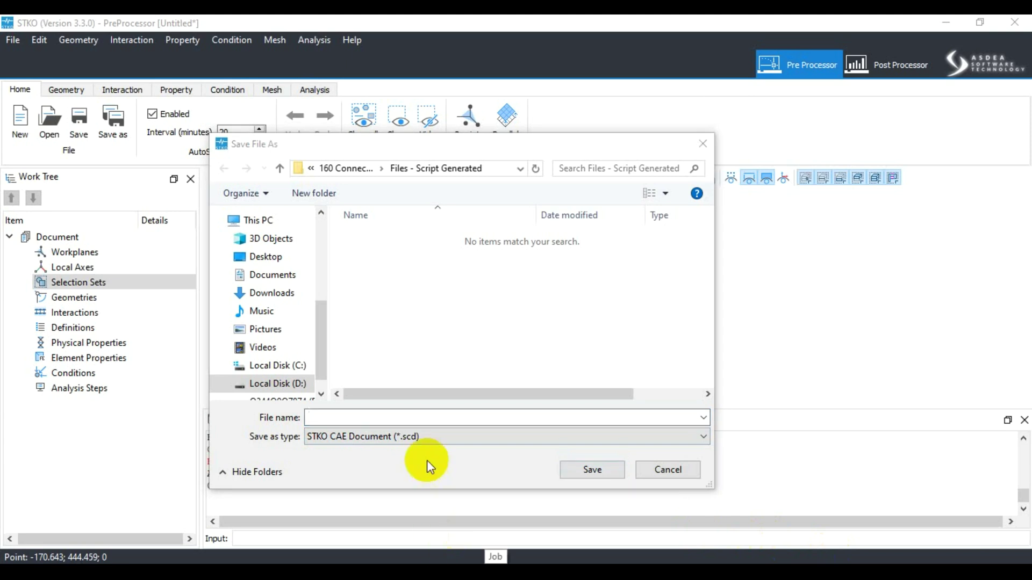
pyautogui.moveTo(466, 149); pyautogui.dragTo(672, 138)
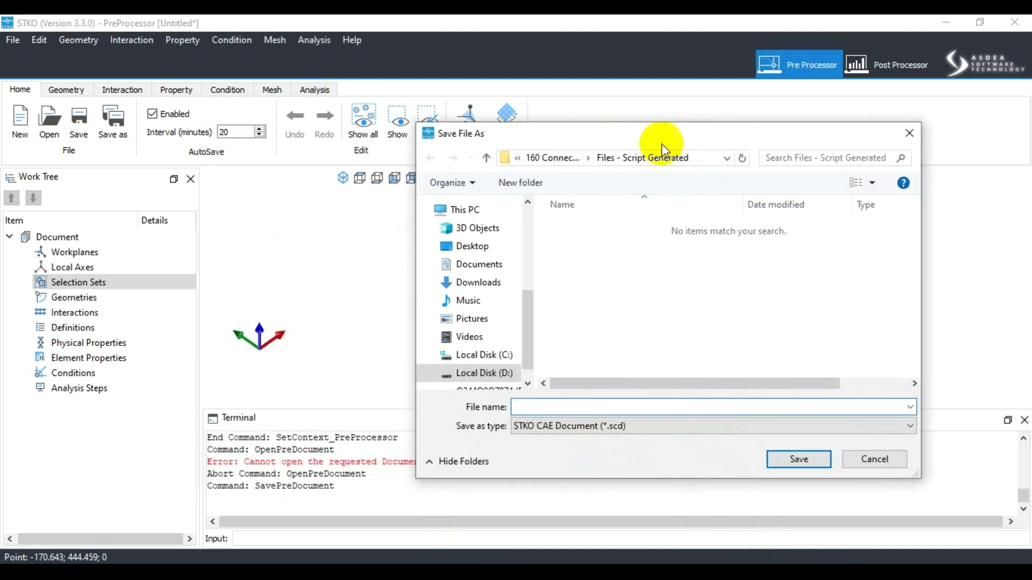
pyautogui.click(492, 245)
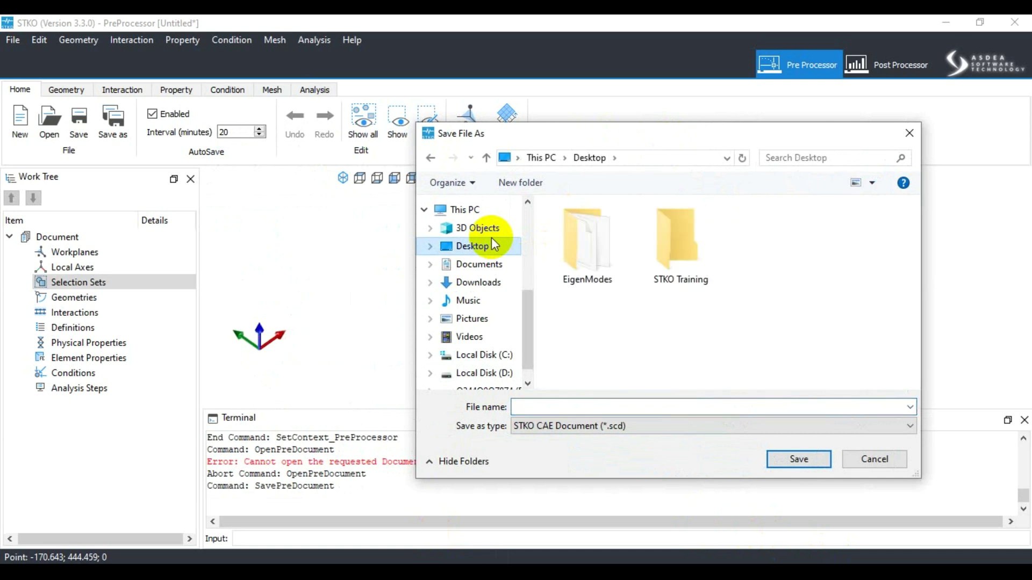
pyautogui.click(700, 347)
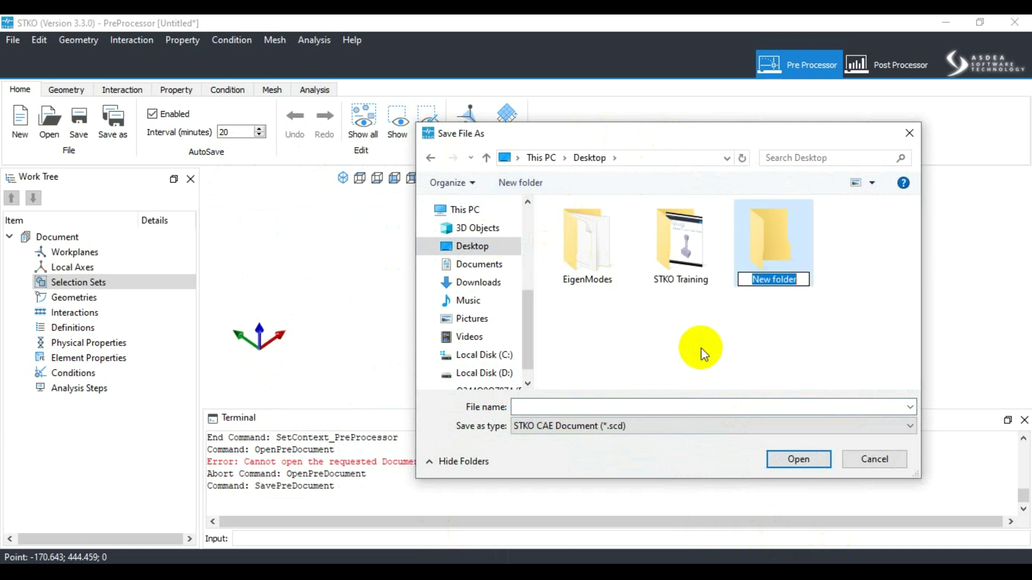
pyautogui.write('Prac')
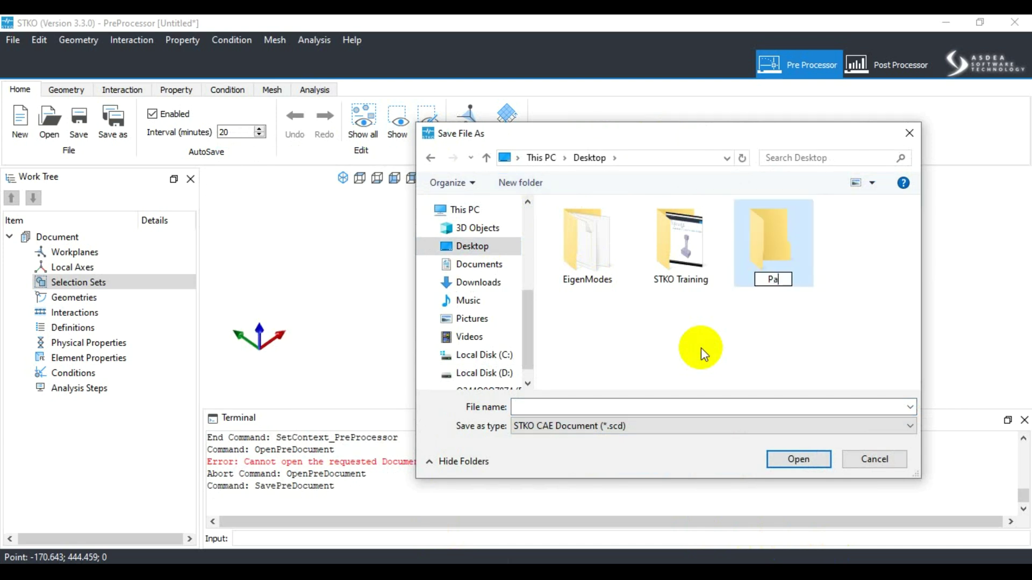
pyautogui.write('tice Files')
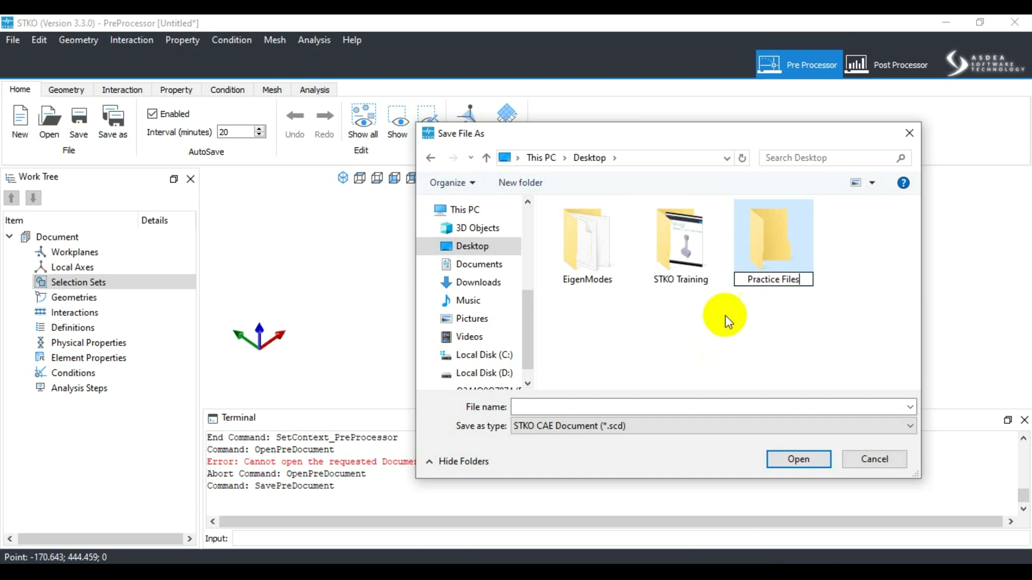
pyautogui.click(763, 259)
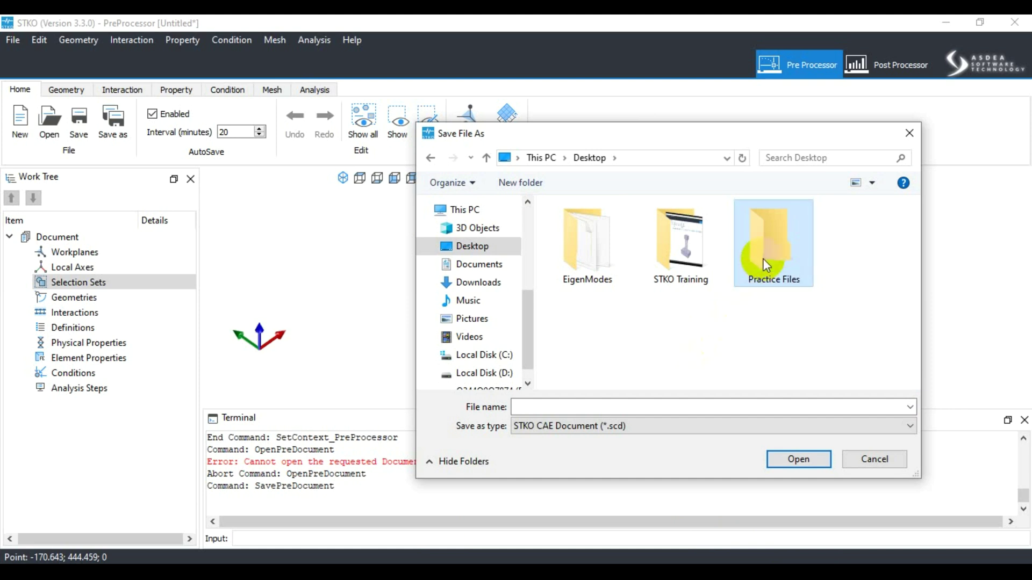
# Step: Save the document in the Practice Files folder as an STKO CAE Document named Nav
pyautogui.doubleClick(763, 259)
pyautogui.click(531, 408)
pyautogui.write('File')
pyautogui.press('BackSpace')
pyautogui.press('BackSpace')
pyautogui.press('BackSpace')
pyautogui.press('BackSpace')
pyautogui.press('BackSpace')
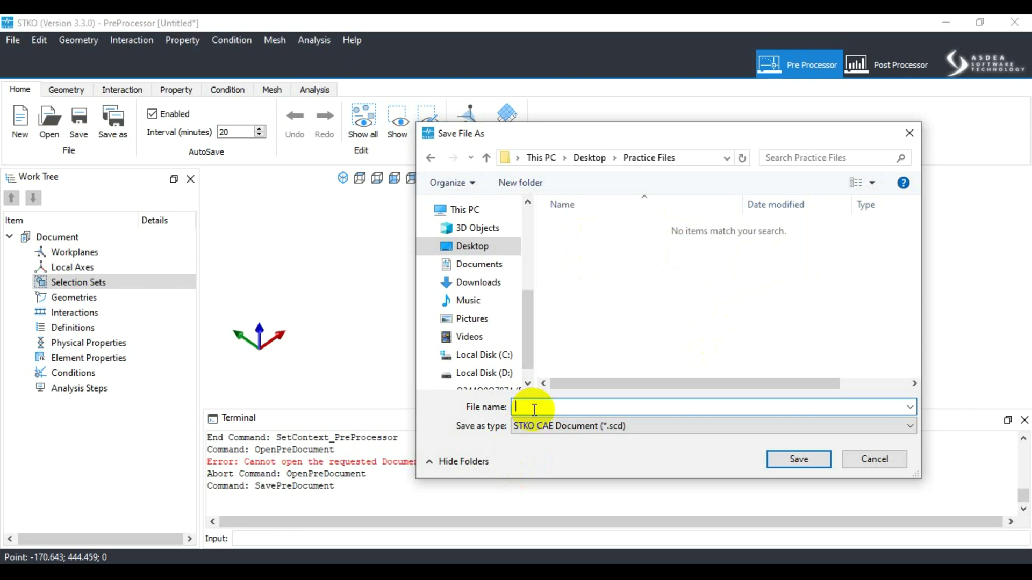
pyautogui.write('Nab')
pyautogui.press('BackSpace')
pyautogui.write('v')
pyautogui.press('Return')
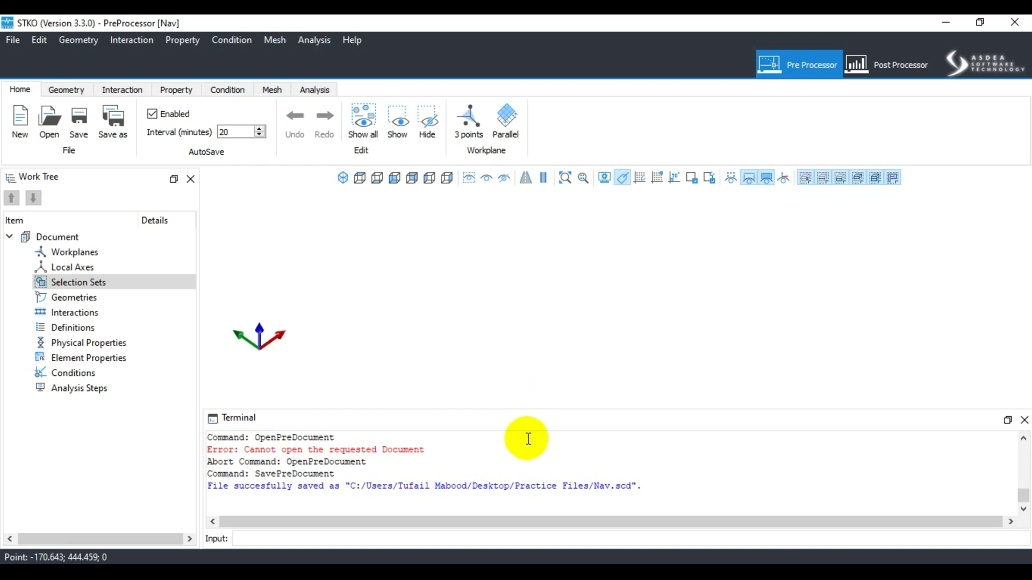
# Step: Adjust the Terminal's height to show the save log lines and save the Nav document twice more
pyautogui.moveTo(520, 408); pyautogui.dragTo(524, 437)
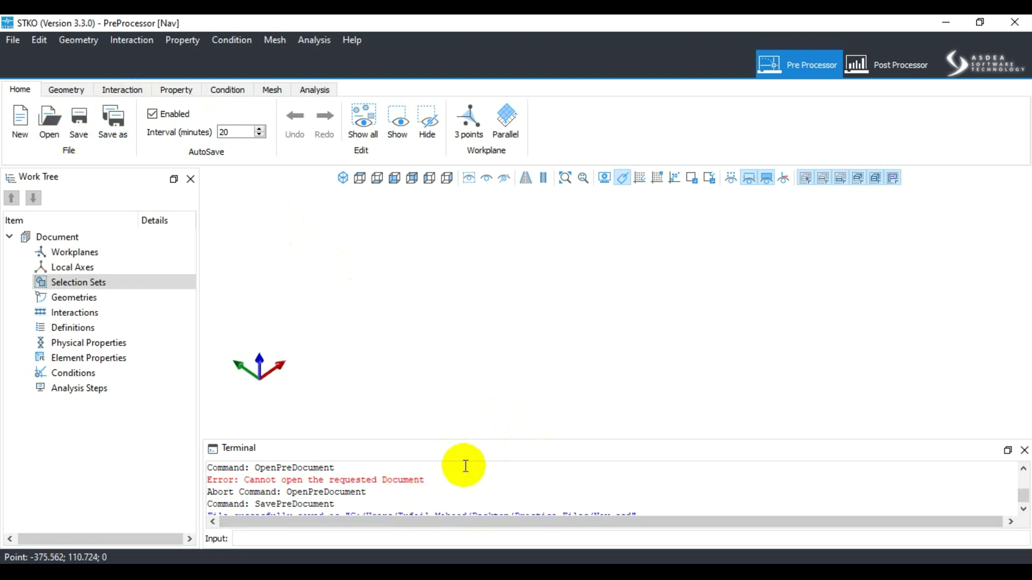
pyautogui.moveTo(460, 438); pyautogui.dragTo(443, 404)
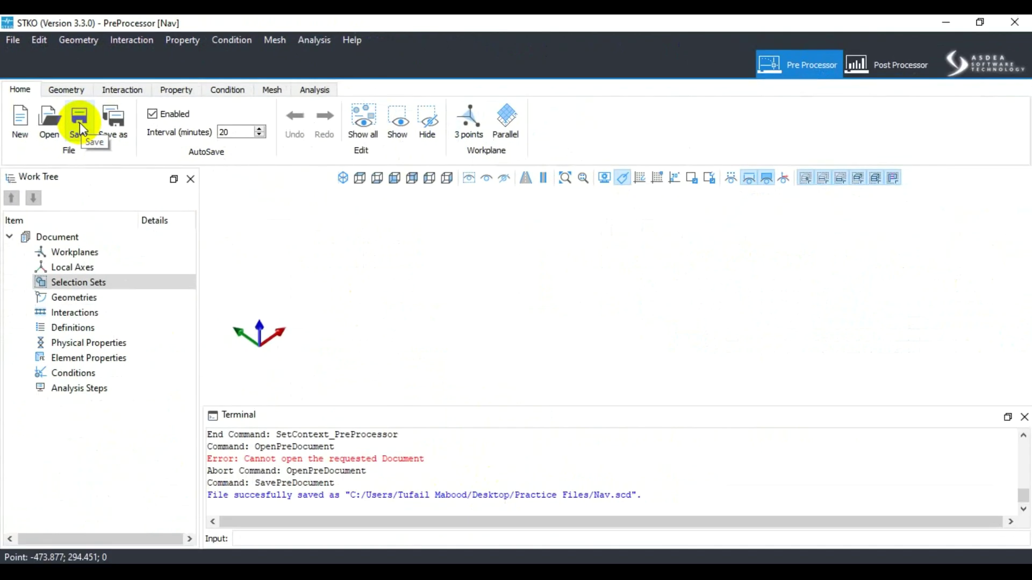
pyautogui.click(80, 129)
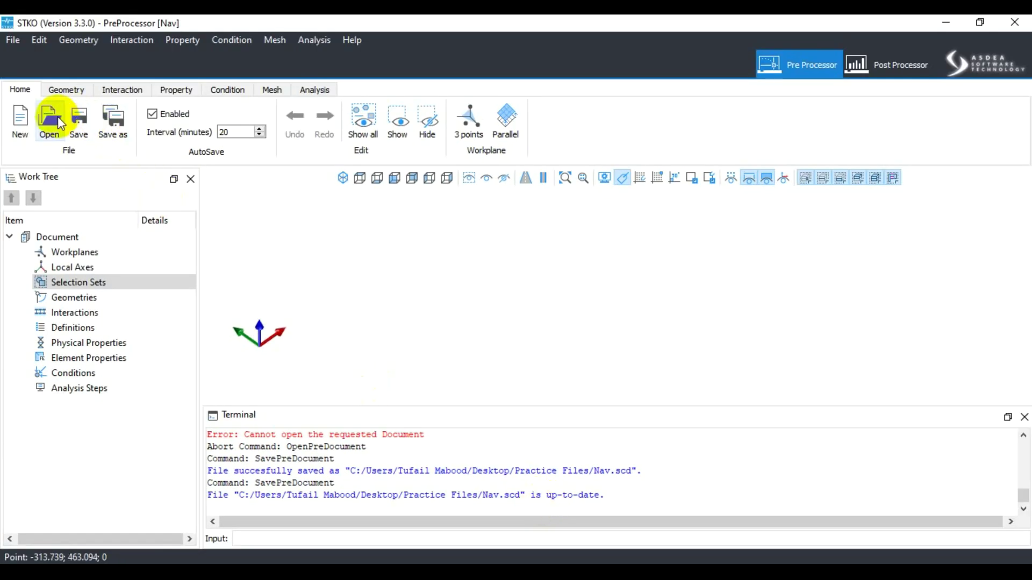
pyautogui.click(77, 124)
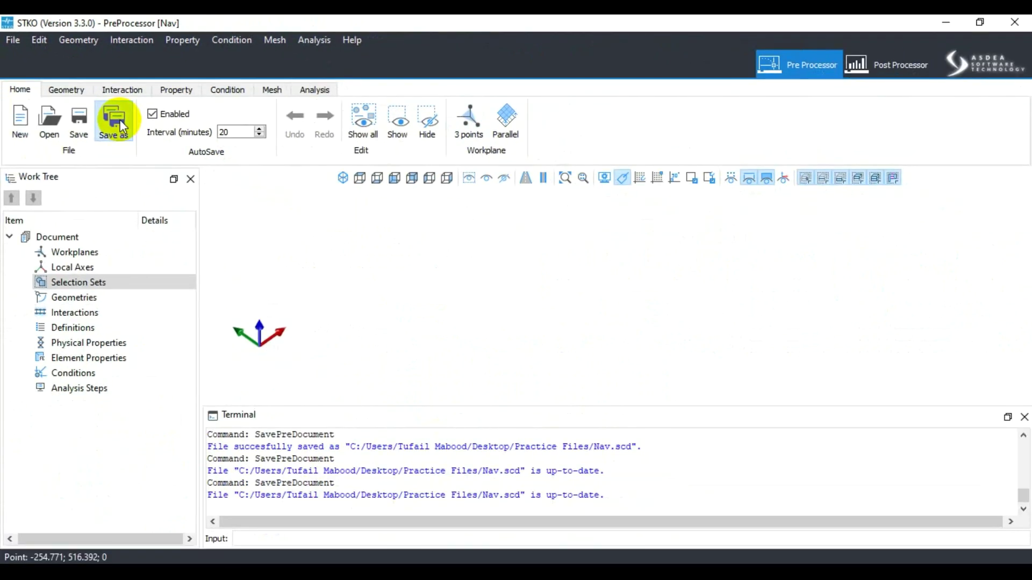
# Step: Save a copy of the document under the new name Nav 2 in the Practice Files folder
pyautogui.click(122, 127)
pyautogui.click(576, 227)
pyautogui.click(531, 404)
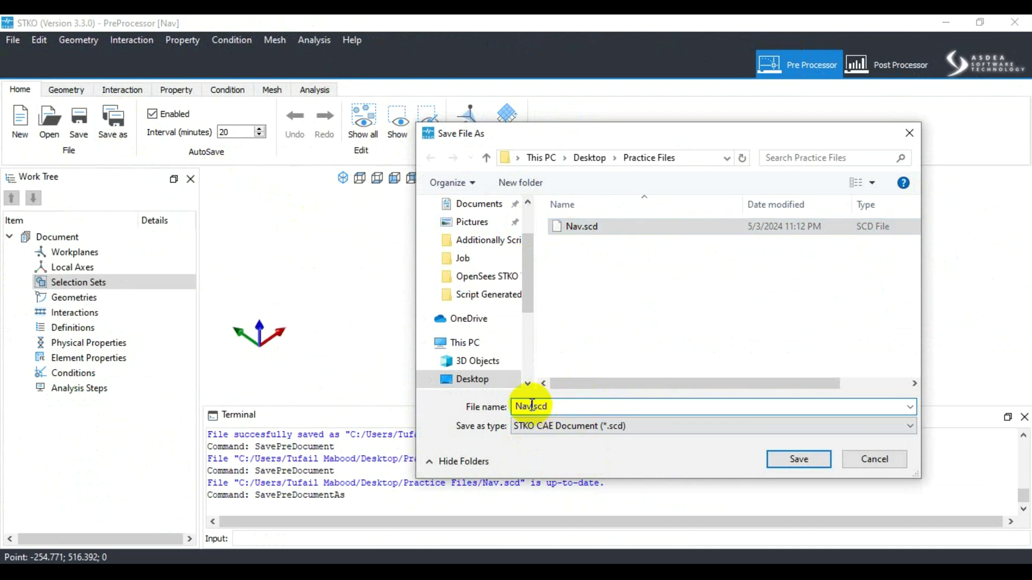
pyautogui.write('2')
pyautogui.click(791, 457)
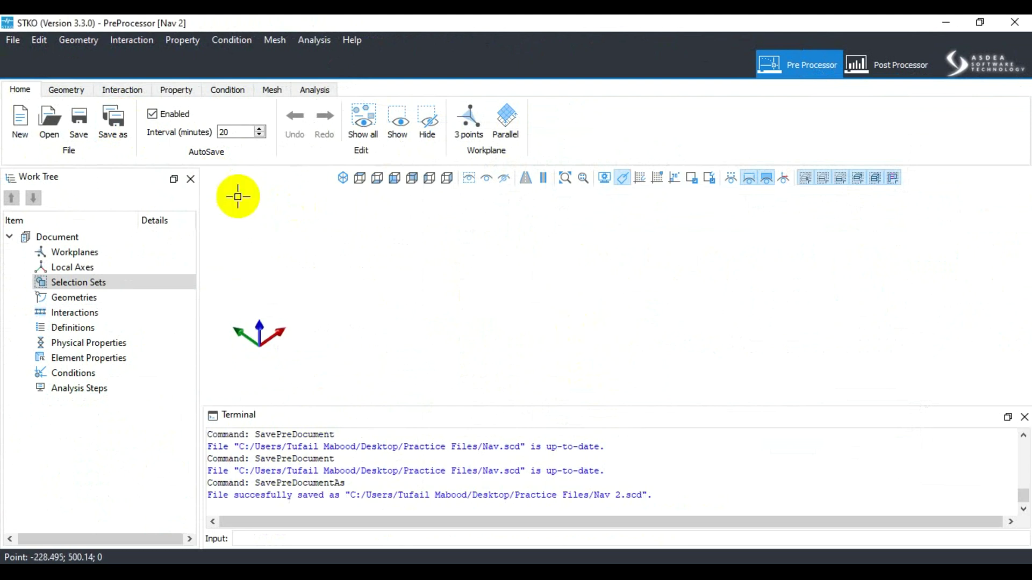
# Step: Highlight the AutoSave interval value in minutes to examine it, then clear the highlight
pyautogui.moveTo(231, 132); pyautogui.dragTo(216, 132)
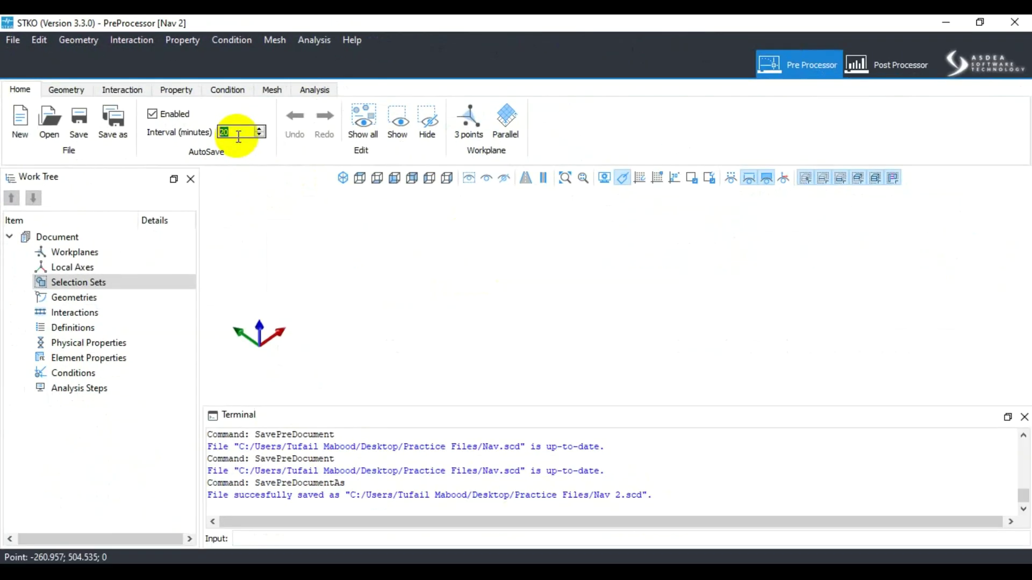
pyautogui.click(238, 134)
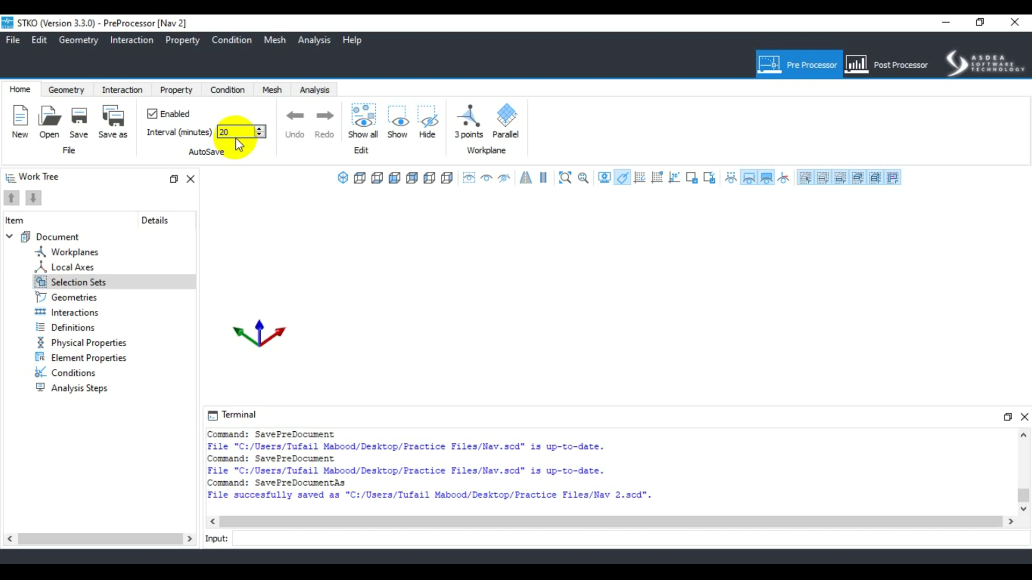
# Step: Save a copy of the document under the new name Nav 3 in the Practice Files folder
pyautogui.click(109, 124)
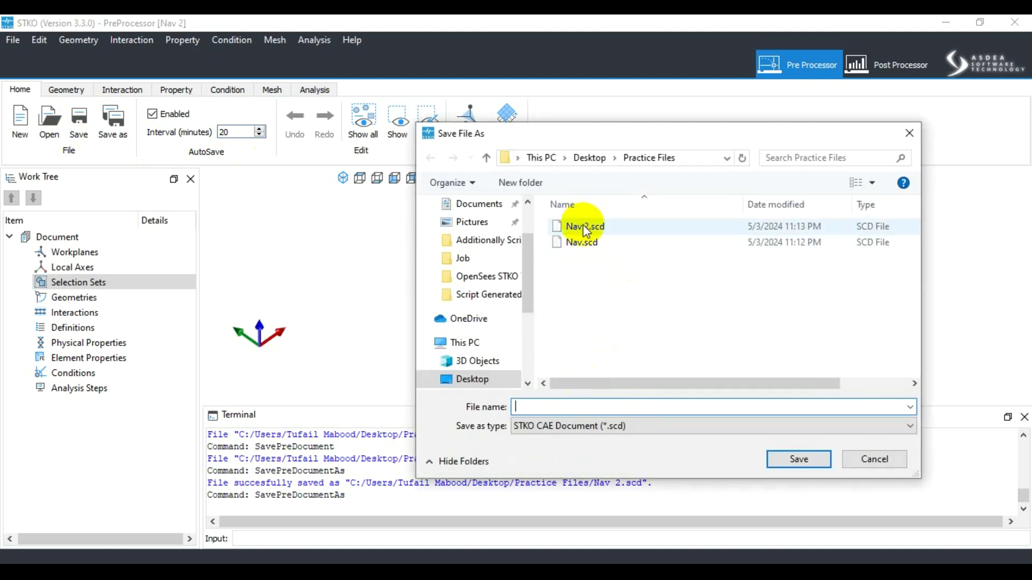
pyautogui.click(597, 220)
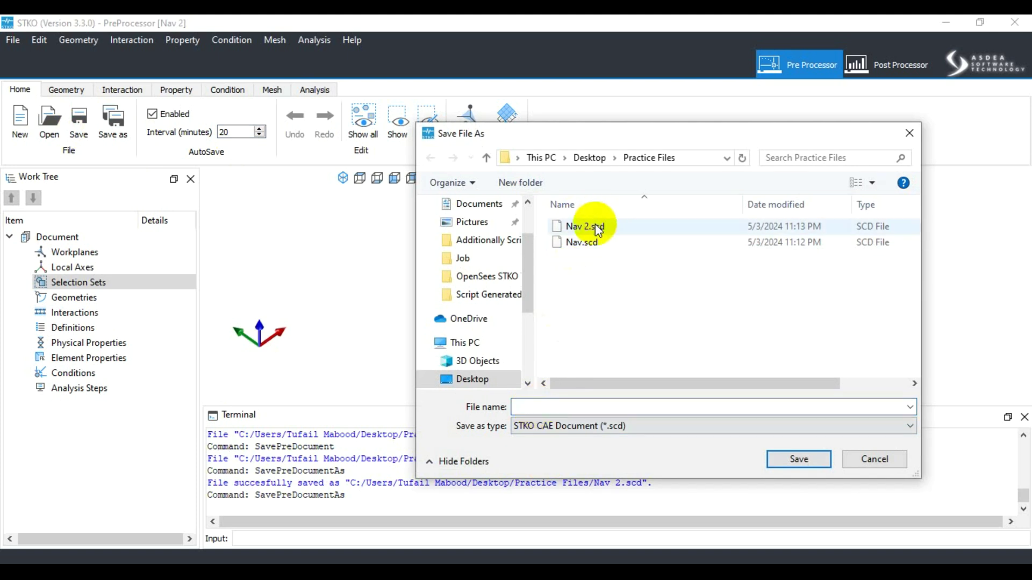
pyautogui.click(537, 406)
pyautogui.click(537, 405)
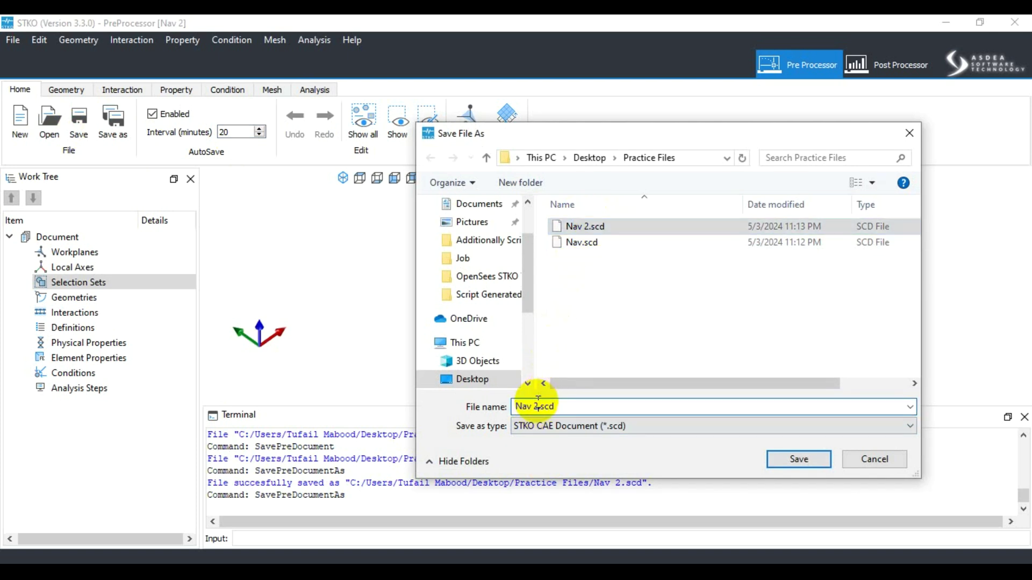
pyautogui.press('BackSpace')
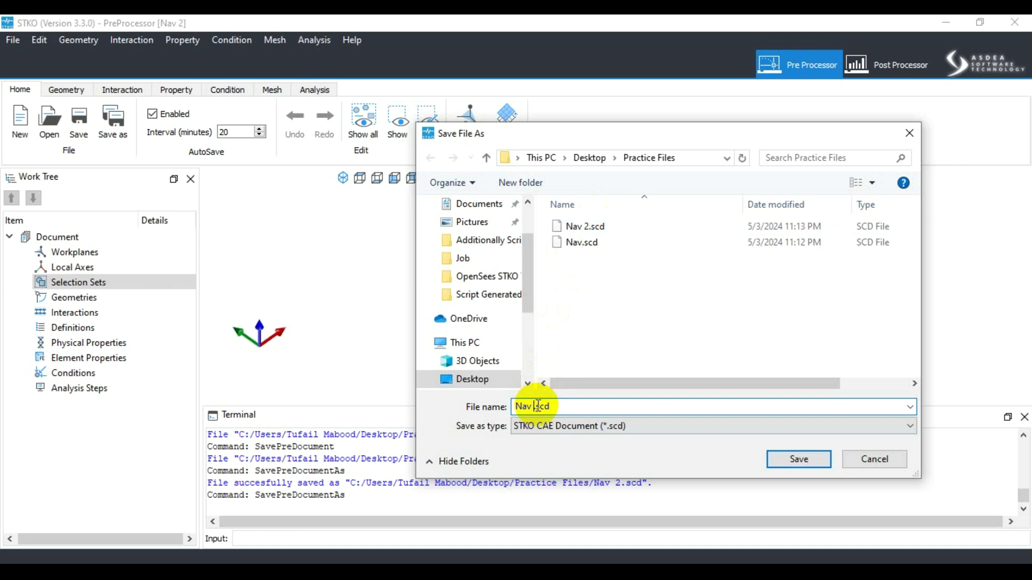
pyautogui.click(594, 383)
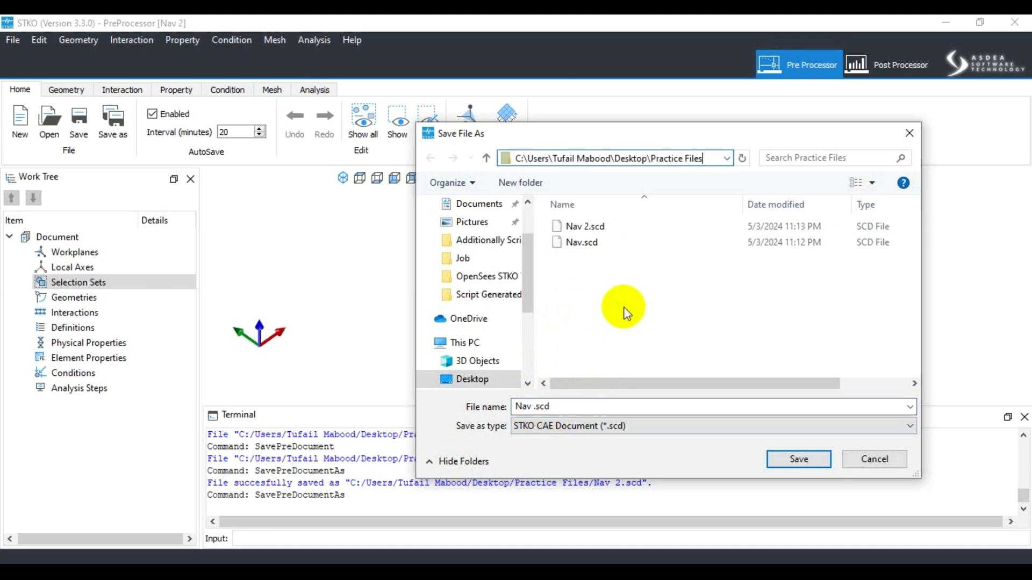
pyautogui.doubleClick(538, 407)
pyautogui.click(533, 407)
pyautogui.press('BackSpace')
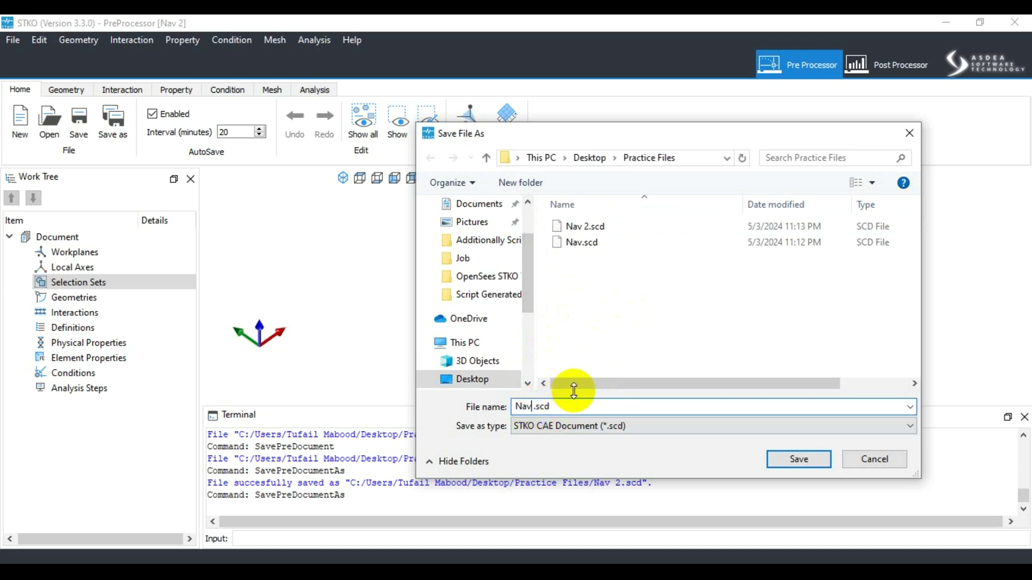
pyautogui.write('3')
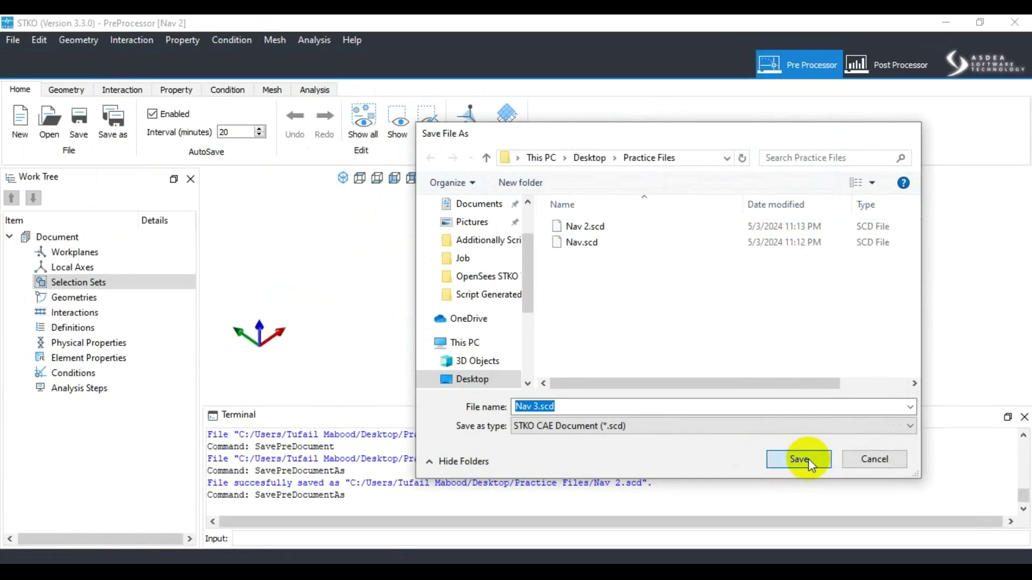
pyautogui.click(585, 353)
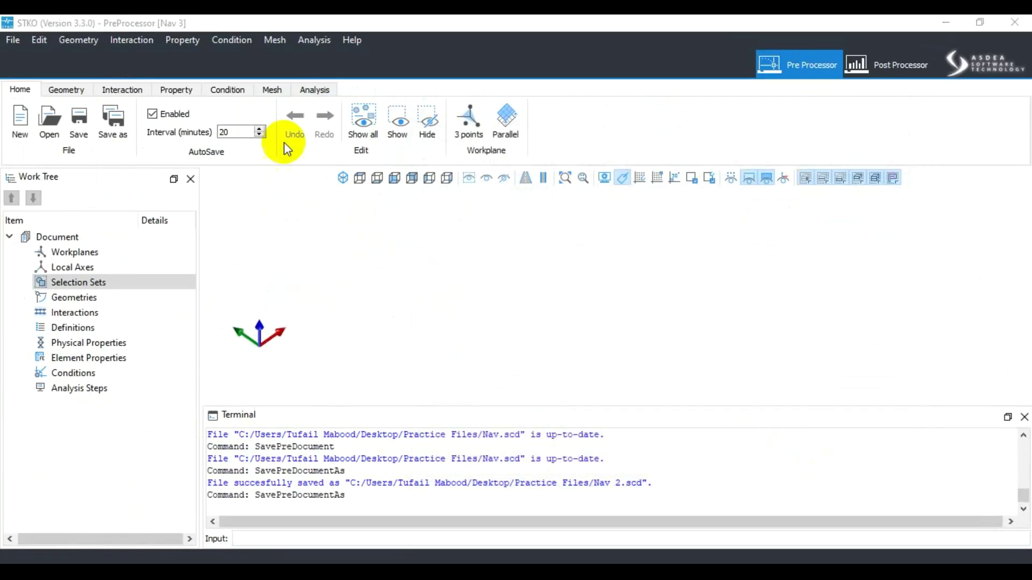
# Step: Turn off AutoSave and save a copy of the document under the new name Nav 4 in the Practice Files folder
pyautogui.click(152, 114)
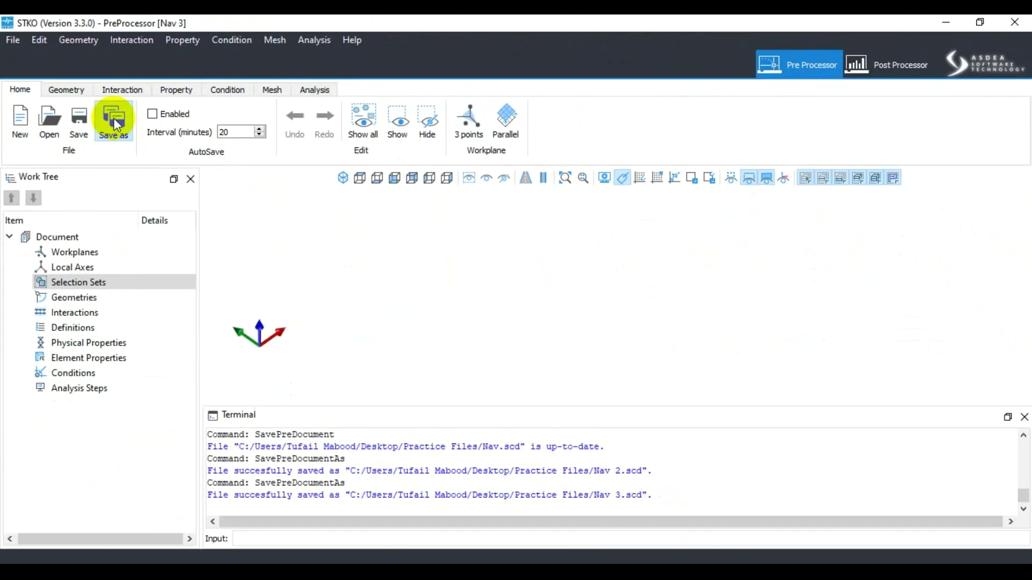
pyautogui.click(230, 235)
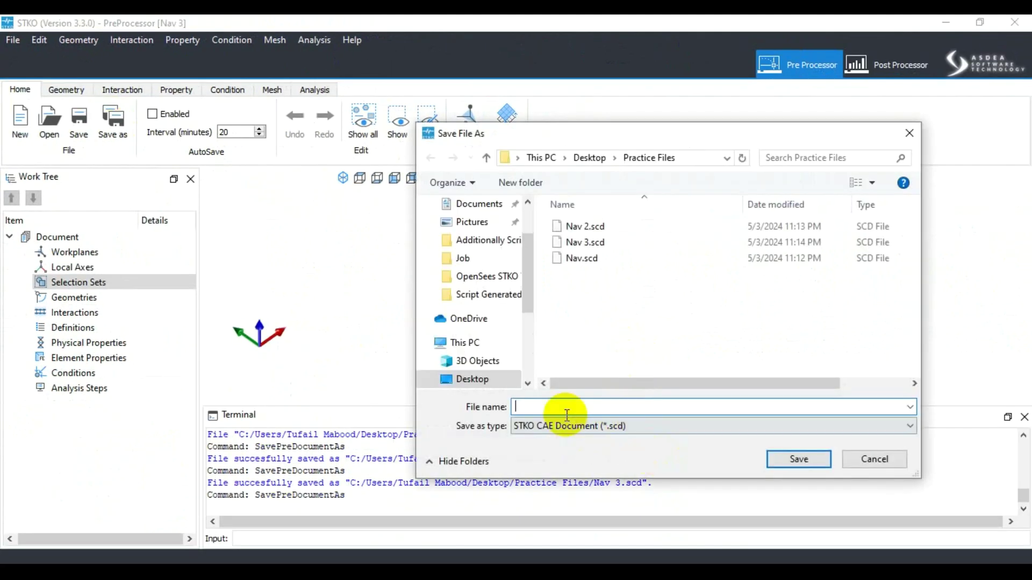
pyautogui.click(570, 241)
pyautogui.click(535, 407)
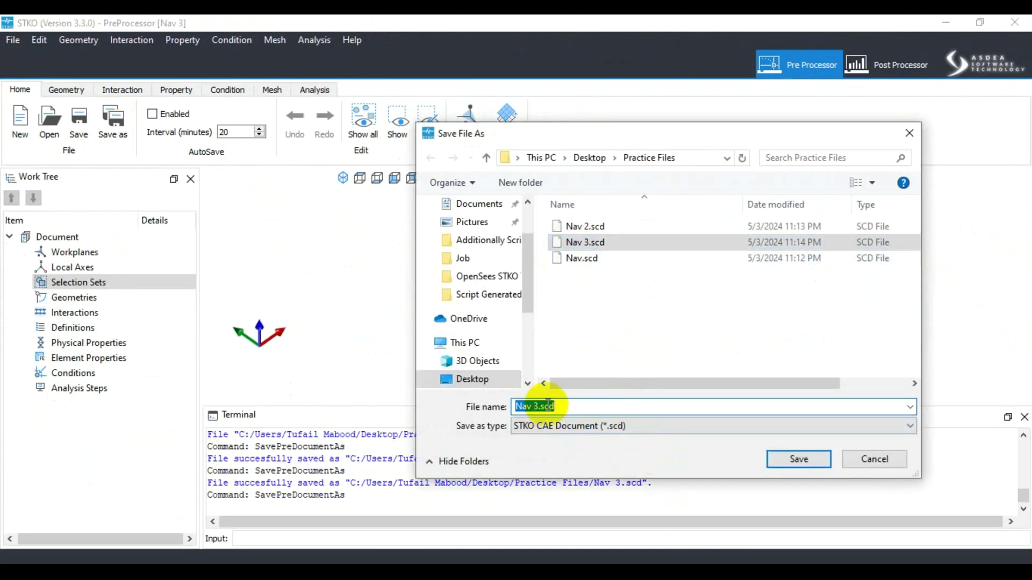
pyautogui.press('BackSpace')
pyautogui.write('4')
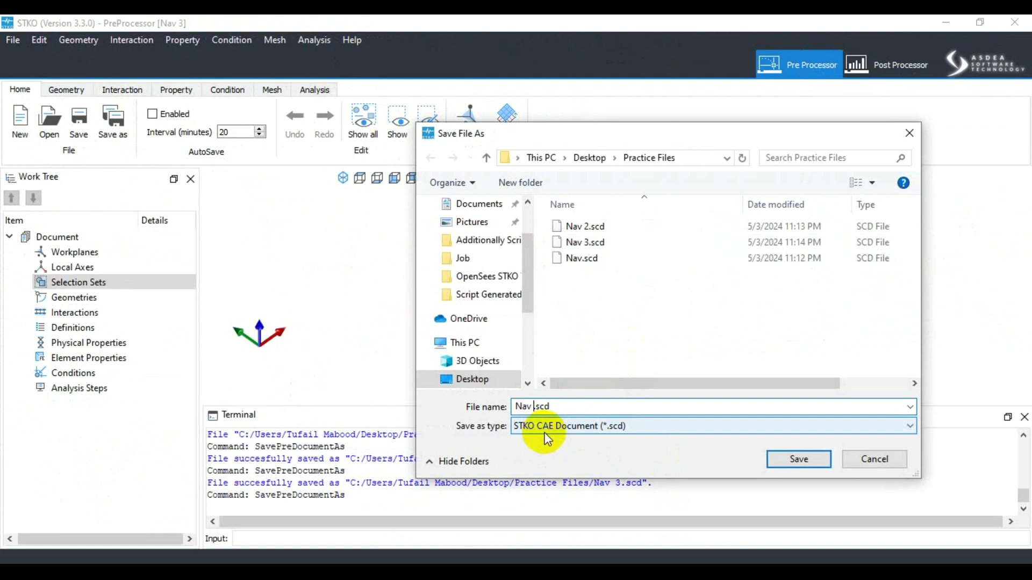
pyautogui.press('Return')
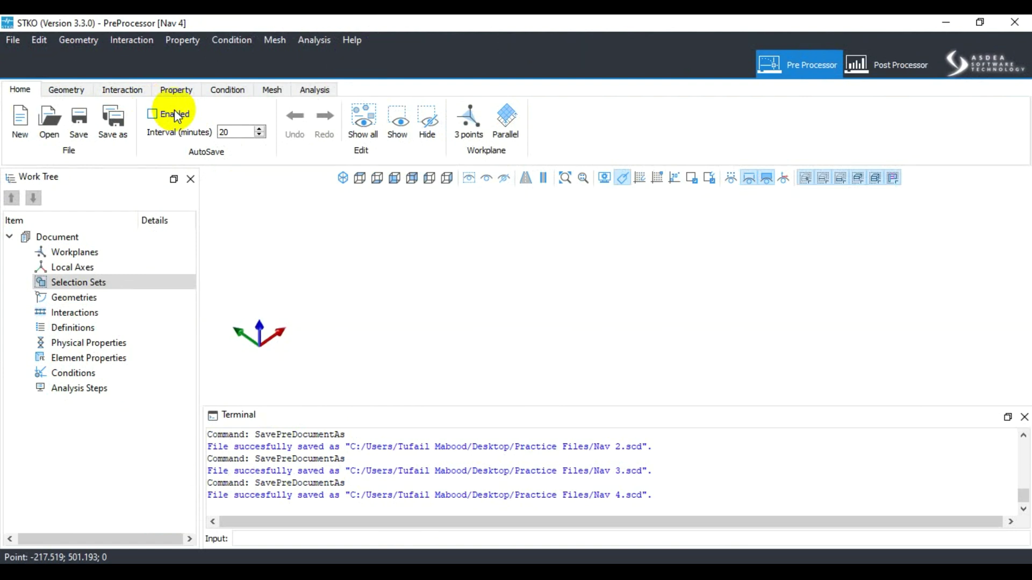
# Step: Run the Hide command twice and the Show command once, and reduce the Terminal's height
pyautogui.hotkey('ctrl', 'h')
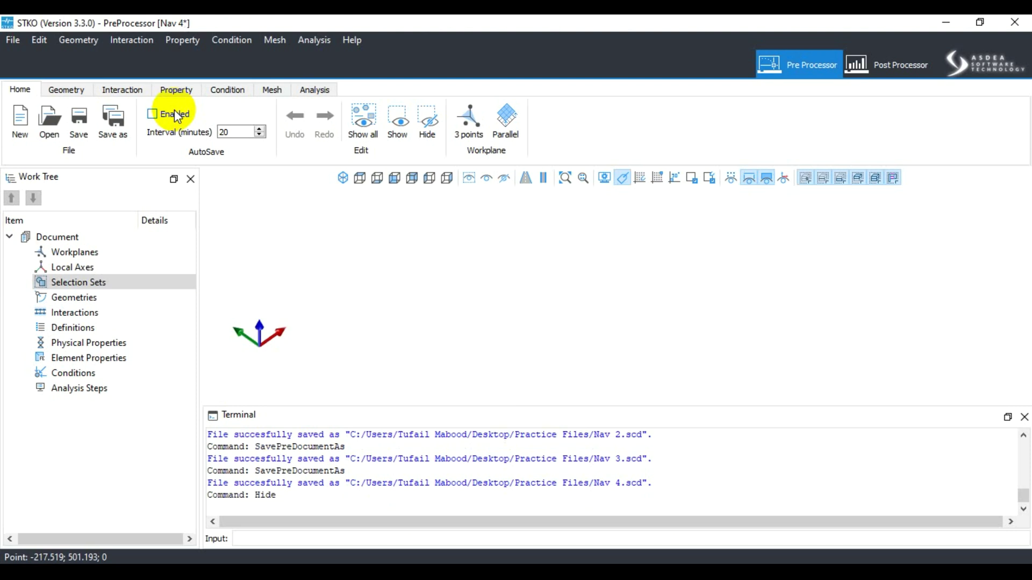
pyautogui.hotkey('ctrl', 'h')
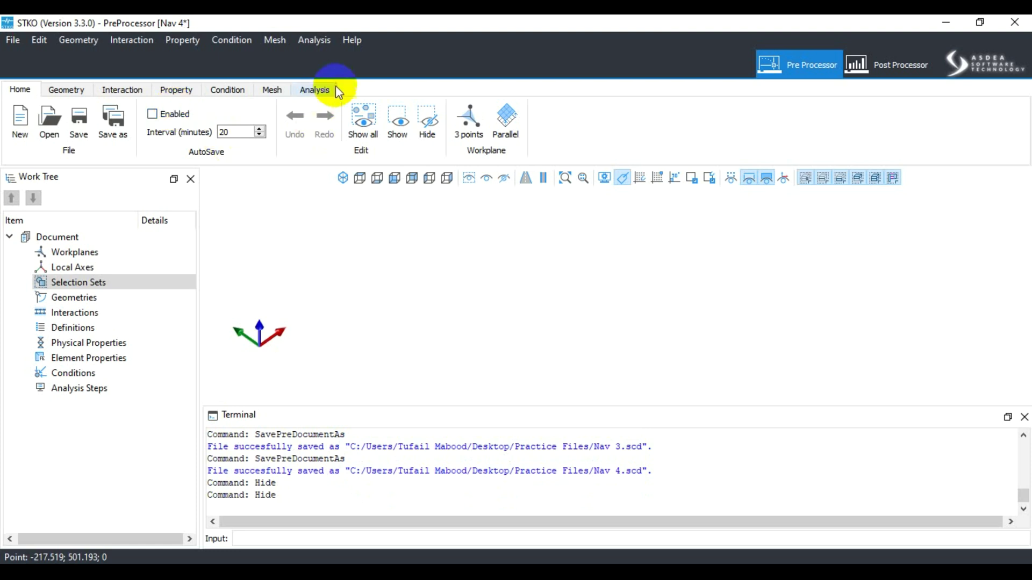
pyautogui.click(399, 125)
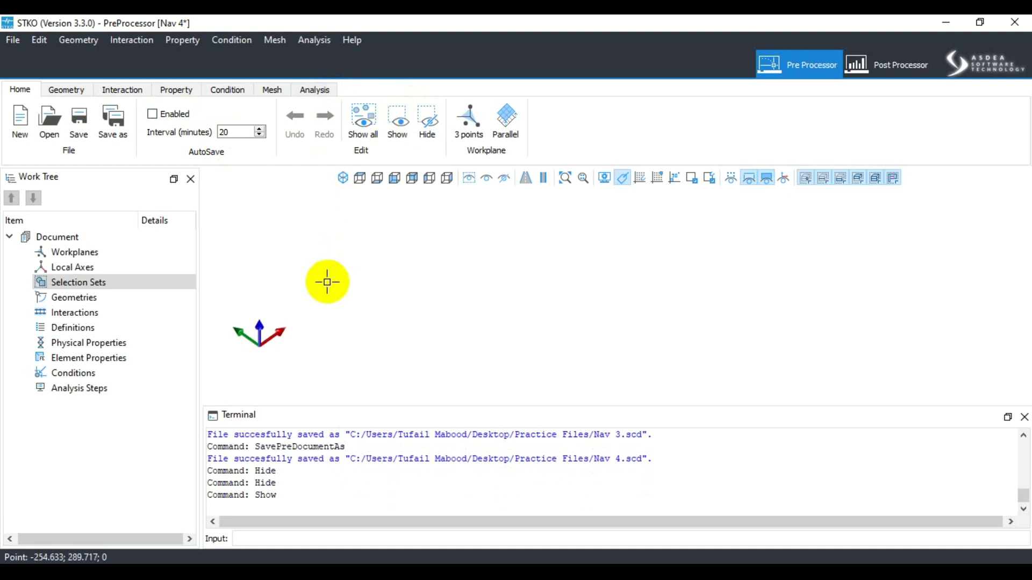
pyautogui.moveTo(410, 406); pyautogui.dragTo(427, 452)
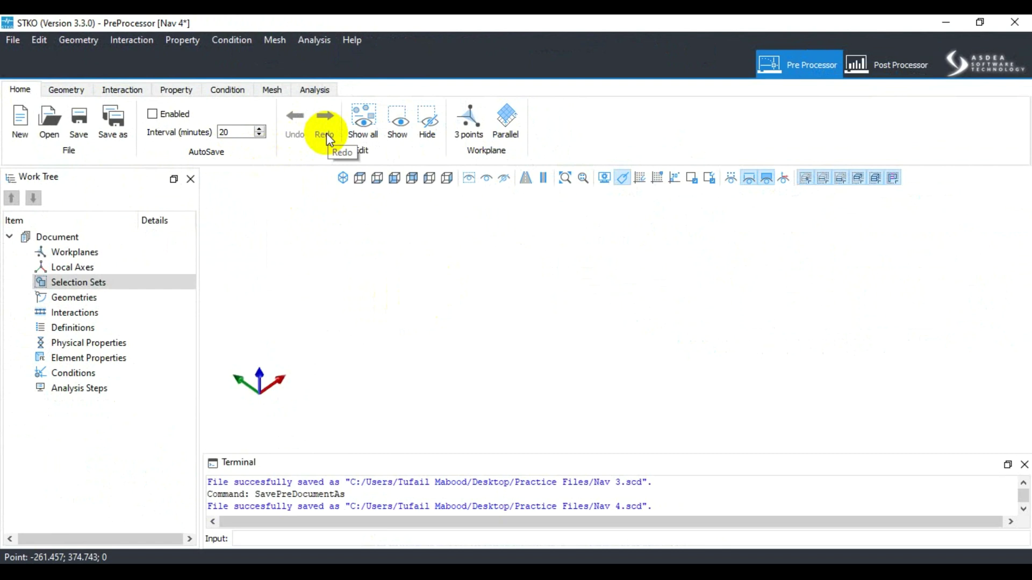
# Step: Start the Lines command from the geometry tools and make the grid visible in the viewport
pyautogui.click(86, 253)
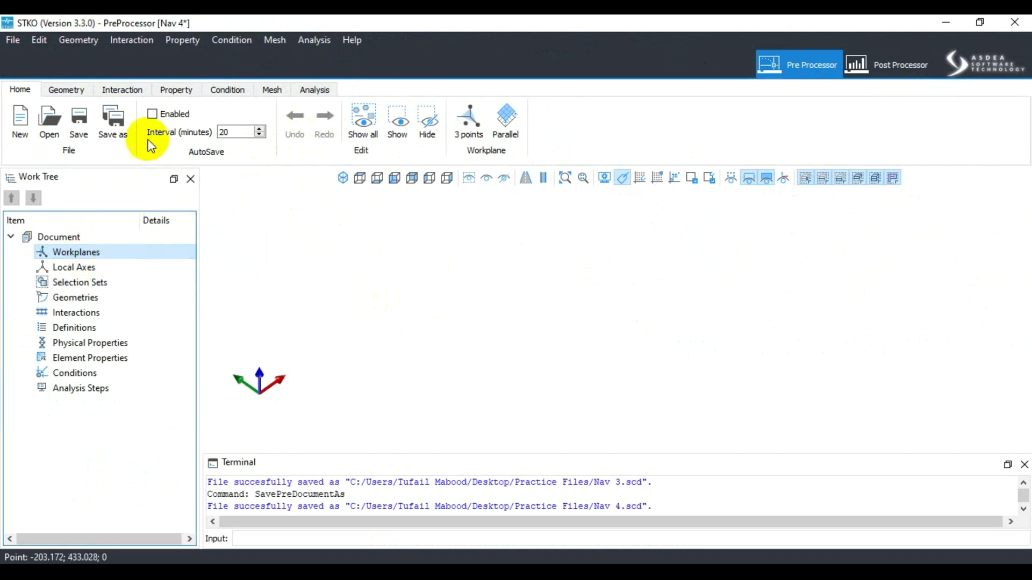
pyautogui.click(67, 92)
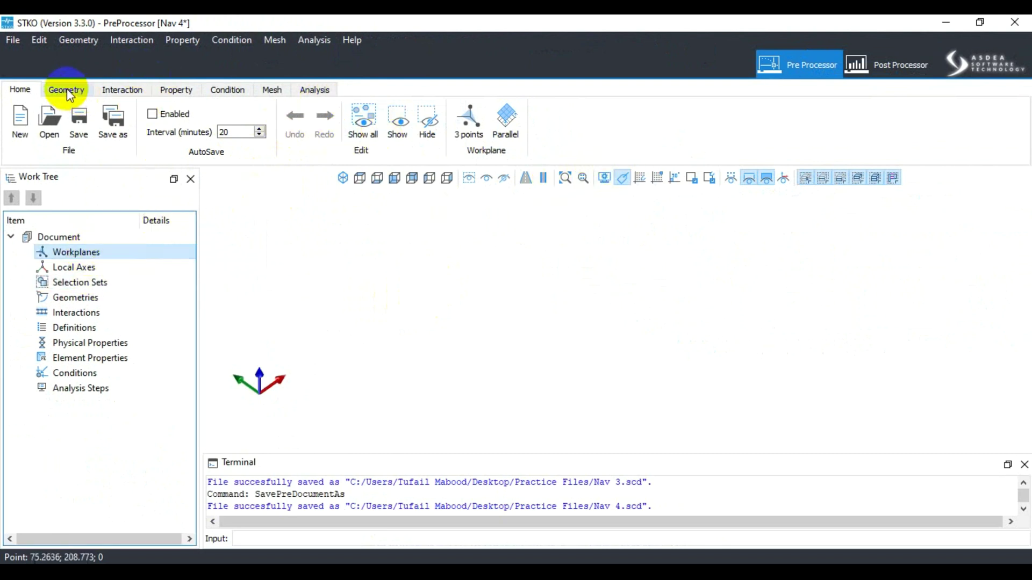
pyautogui.click(904, 121)
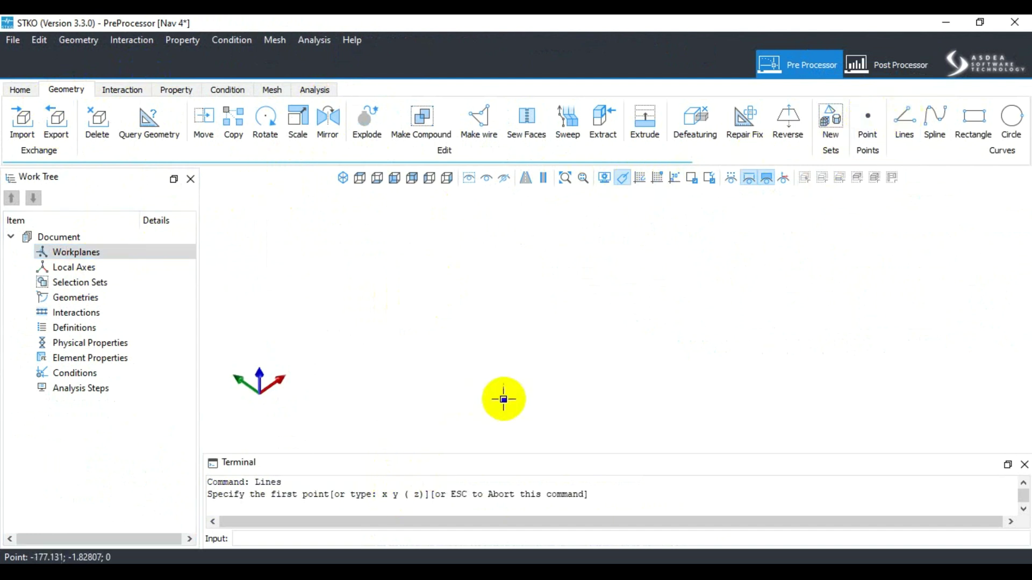
pyautogui.click(640, 180)
pyautogui.click(453, 304)
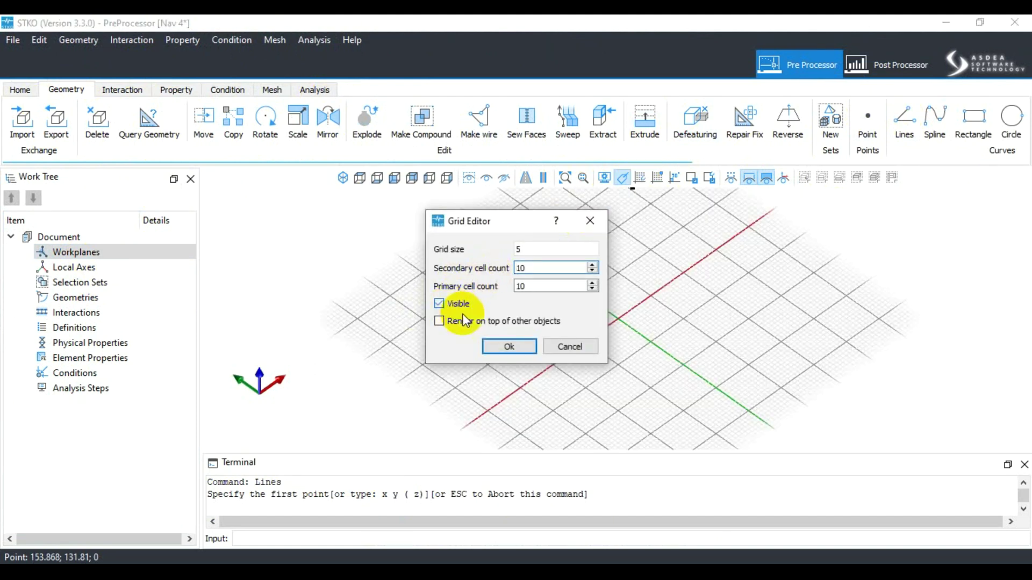
pyautogui.click(509, 346)
# Step: Try to specify the line's first point in the Terminal as 0,0
pyautogui.scroll(4, 467, 374)
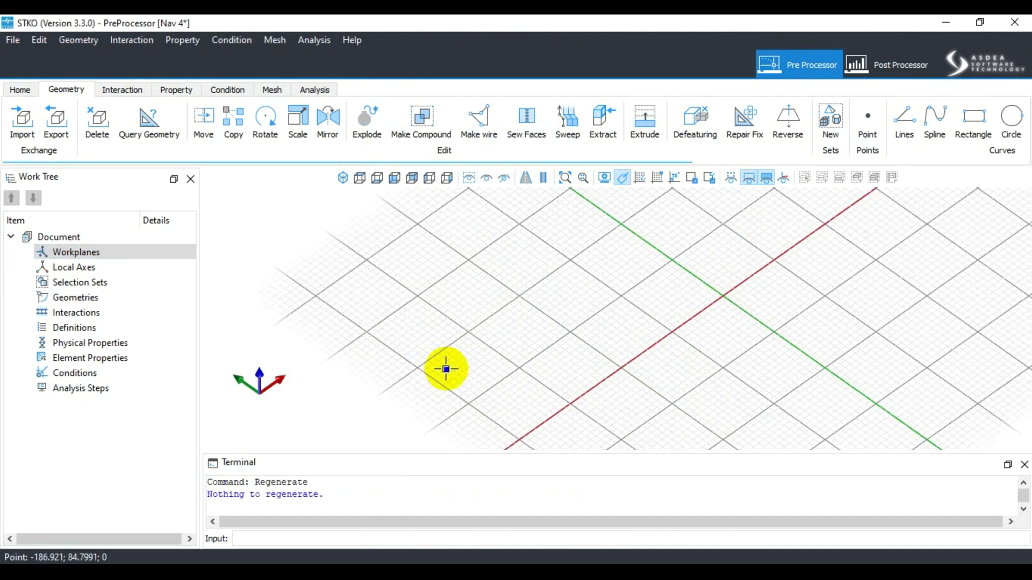
pyautogui.scroll(-6, 446, 369)
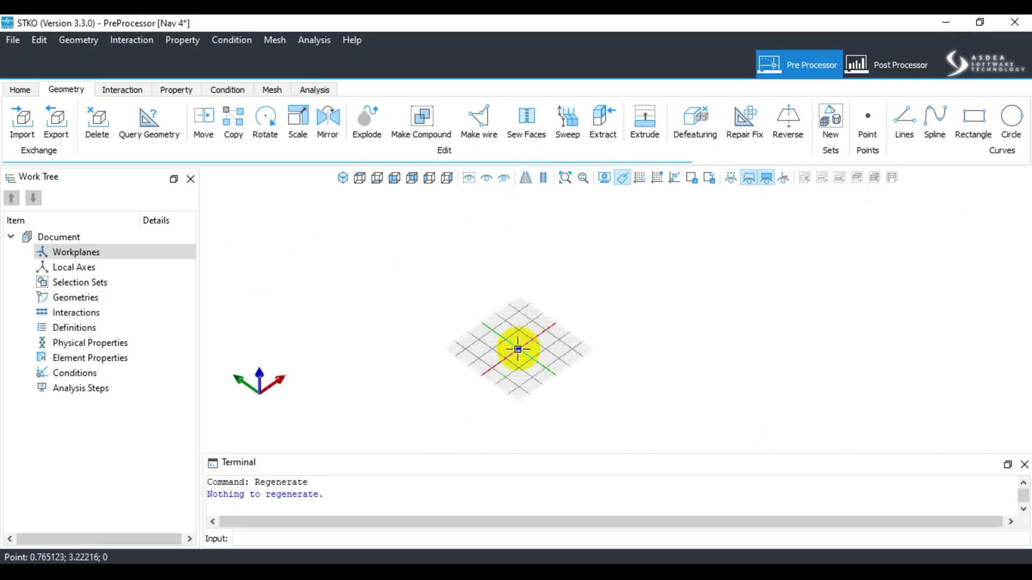
pyautogui.scroll(4, 518, 349)
pyautogui.click(283, 536)
pyautogui.write('0,0')
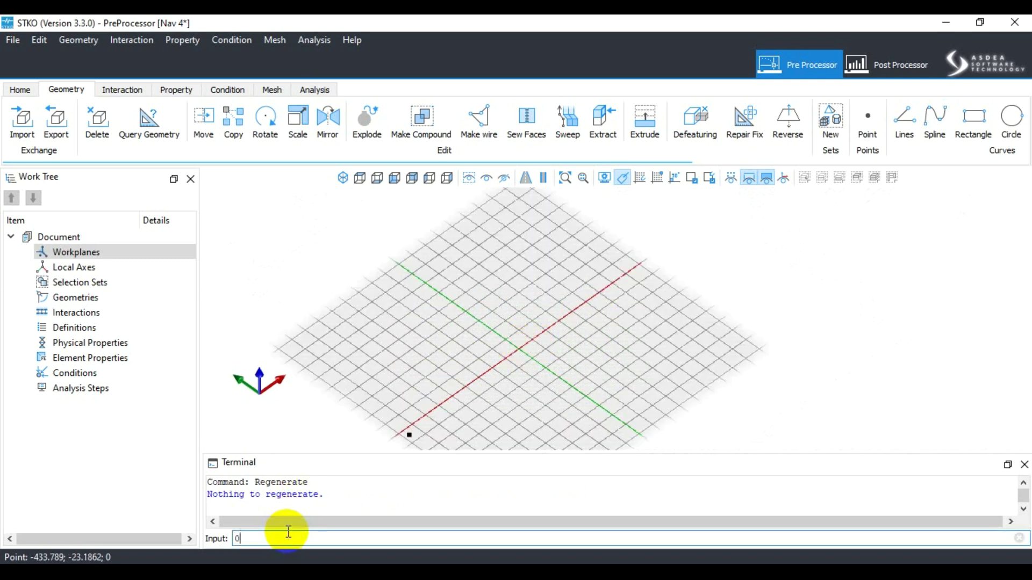
pyautogui.press('Return')
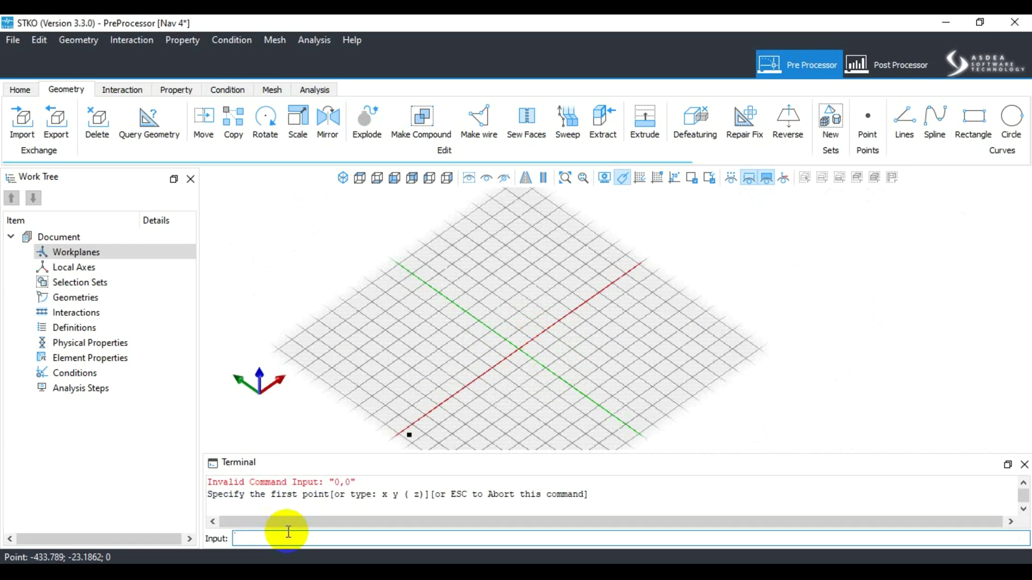
pyautogui.scroll(-5, 572, 337)
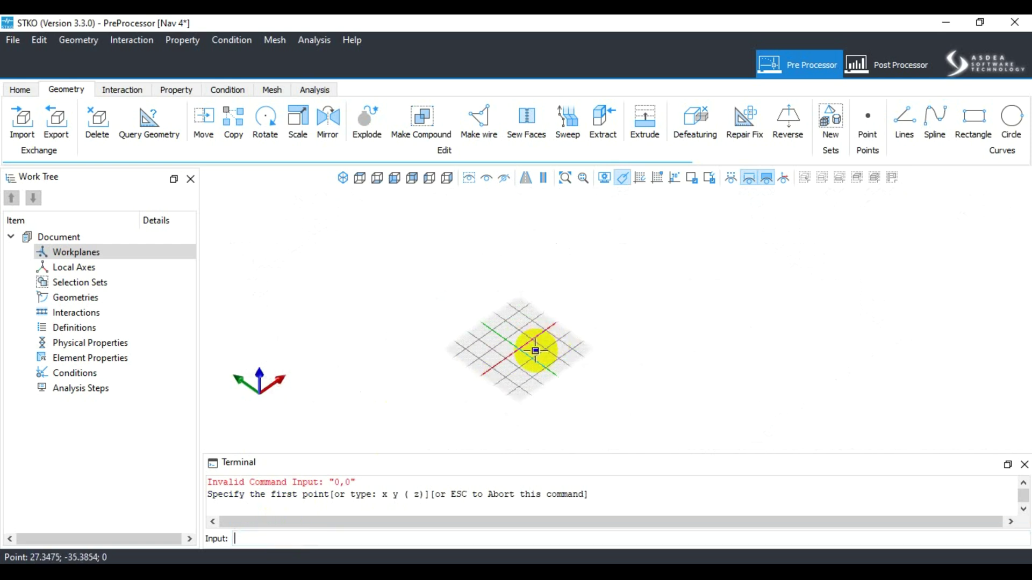
# Step: Draw a line from the origin to 0 10 0 by entering space-separated coordinates, and finalize the Lines command
pyautogui.write('0,')
pyautogui.press('BackSpace')
pyautogui.write('0 0')
pyautogui.press('Return')
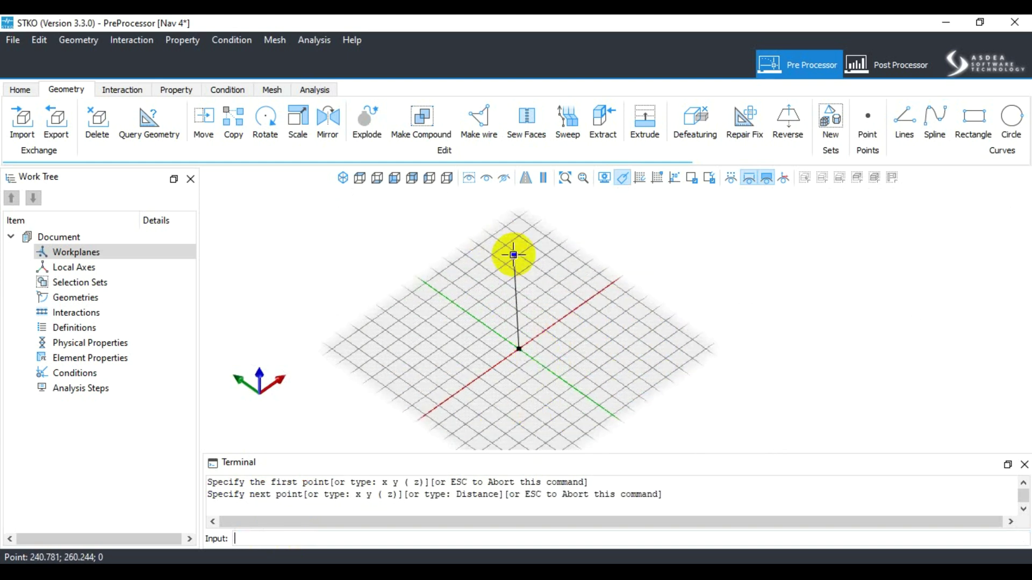
pyautogui.write('0 10 0')
pyautogui.press('Return')
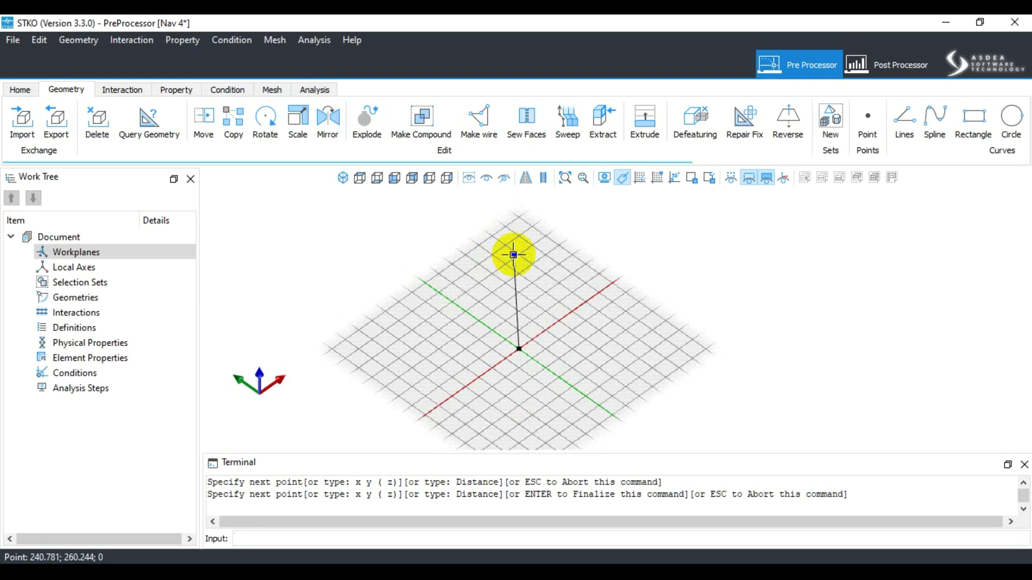
pyautogui.scroll(-5, 560, 341)
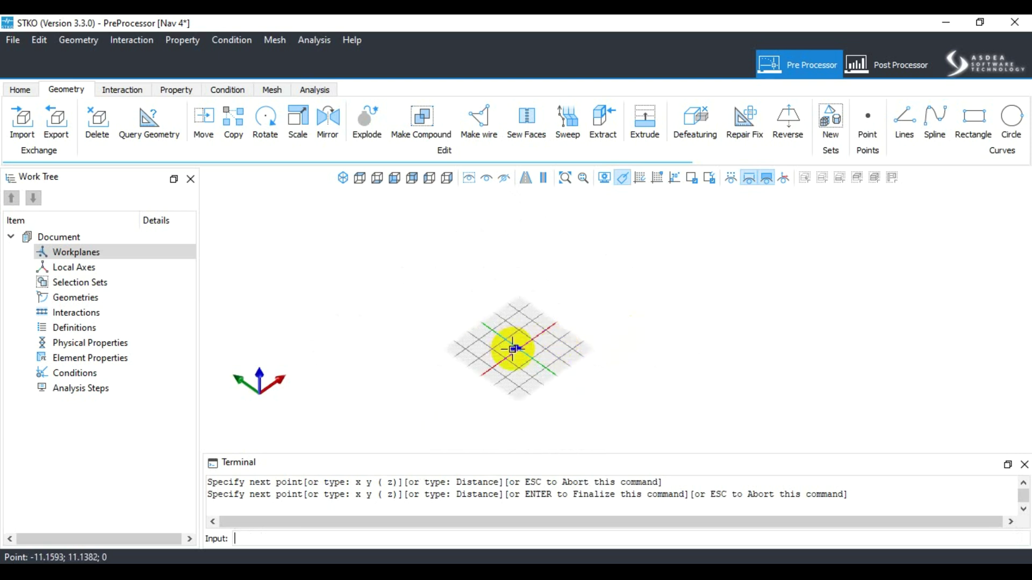
pyautogui.scroll(1, 509, 374)
pyautogui.press('Return')
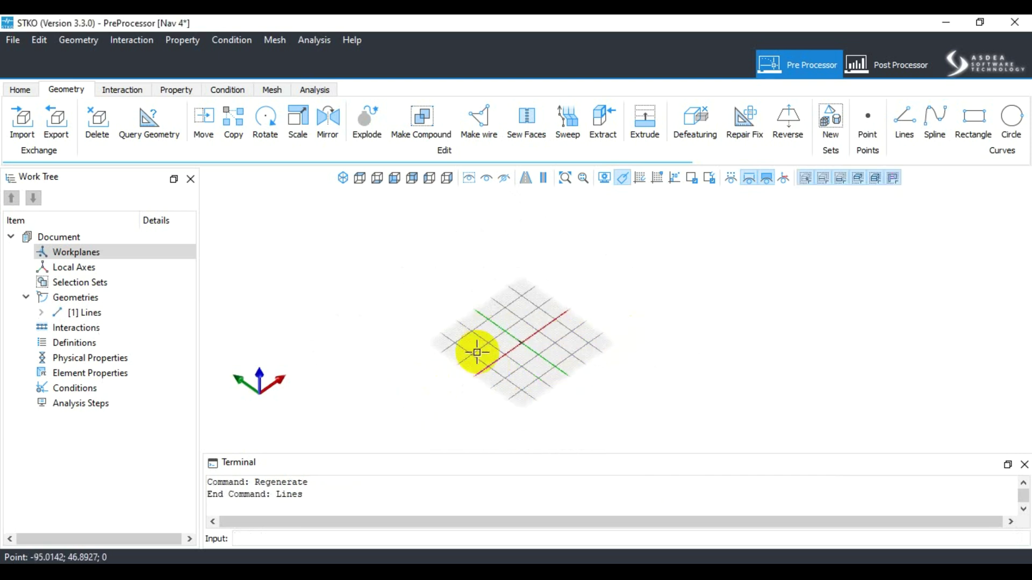
# Step: Select the line drawn from the origin in the viewport and delete it
pyautogui.scroll(5, 477, 353)
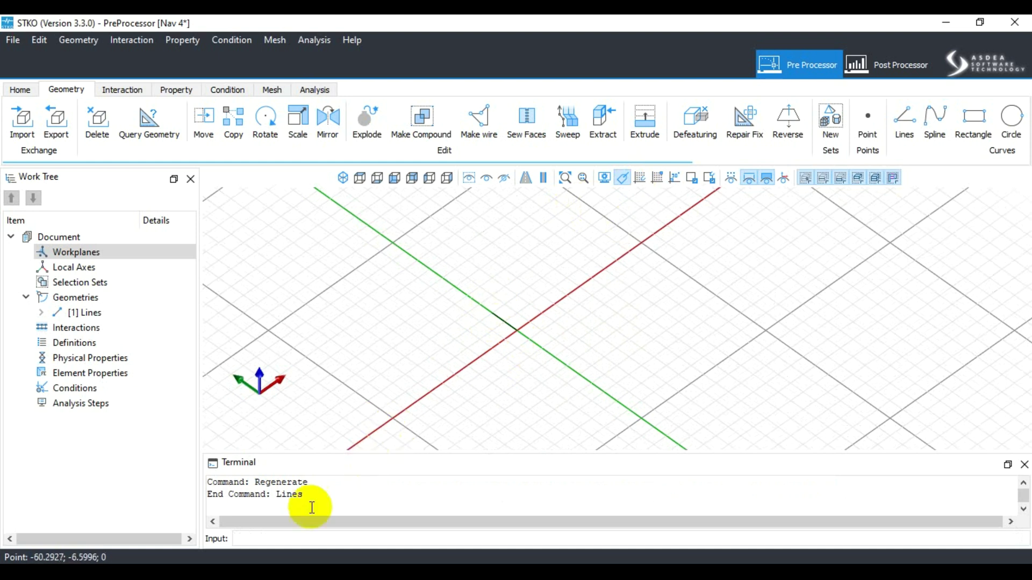
pyautogui.scroll(-3, 477, 386)
pyautogui.moveTo(502, 329); pyautogui.dragTo(467, 379)
pyautogui.press('Delete')
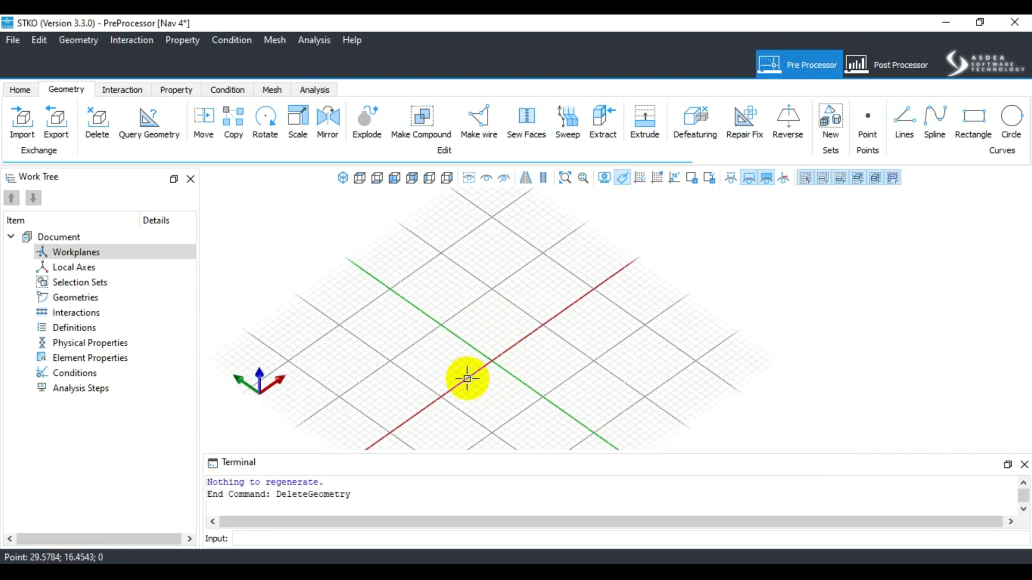
# Step: Draw a vertical line from 0 0 0 to 0 0 100 by entering coordinates in the Terminal, and finalize it
pyautogui.click(905, 118)
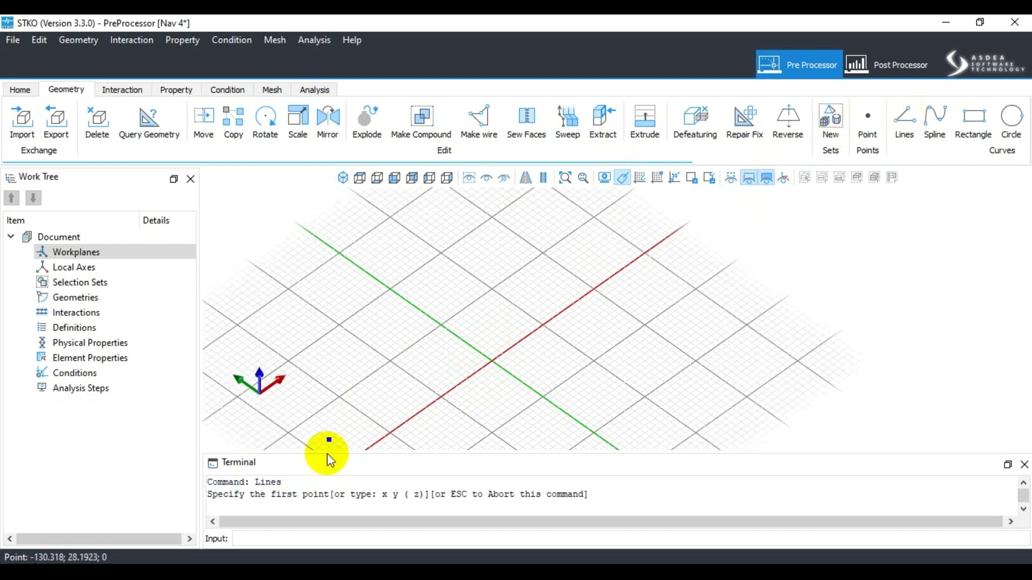
pyautogui.click(273, 539)
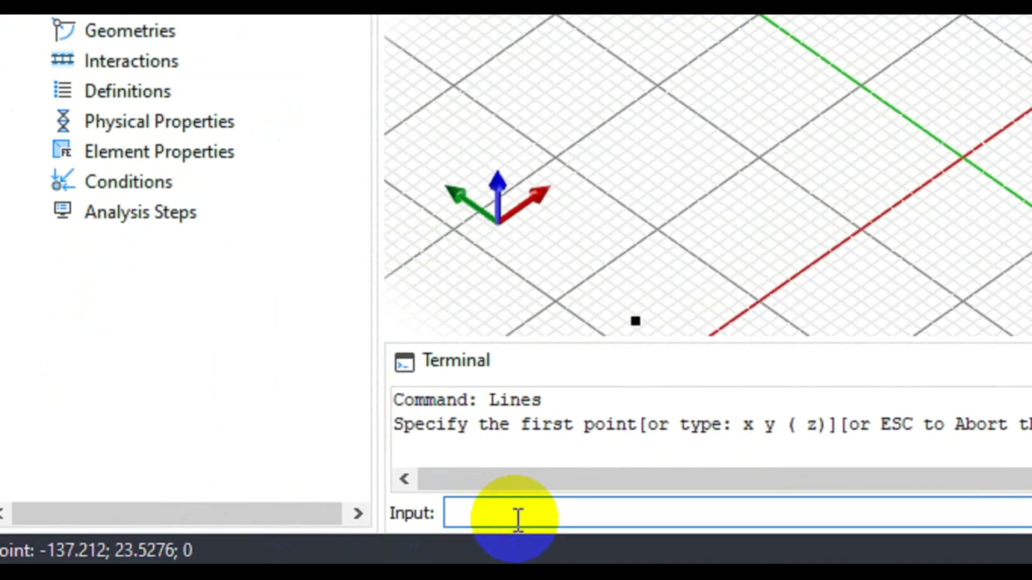
pyautogui.write('0 0 0')
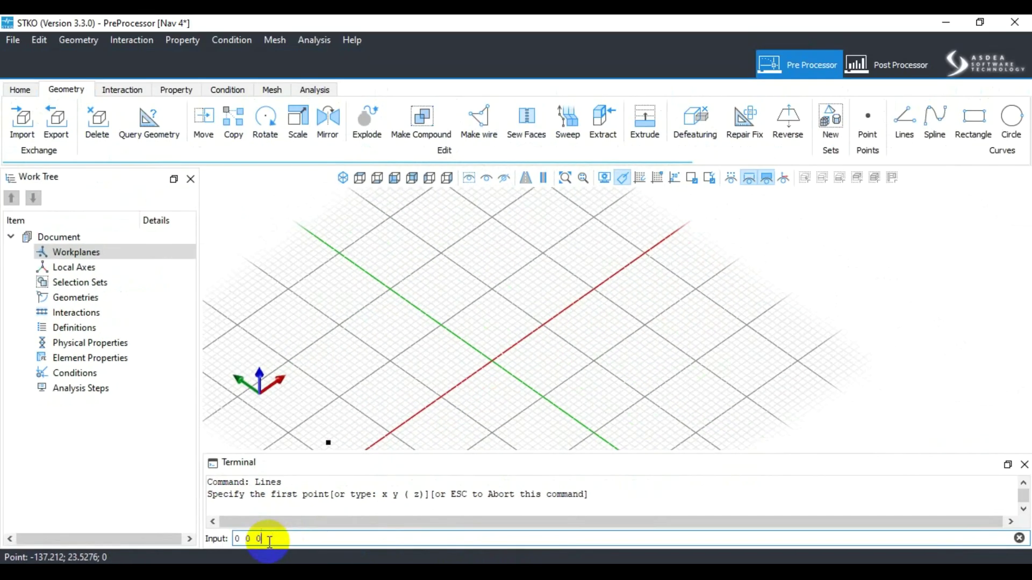
pyautogui.press('Return')
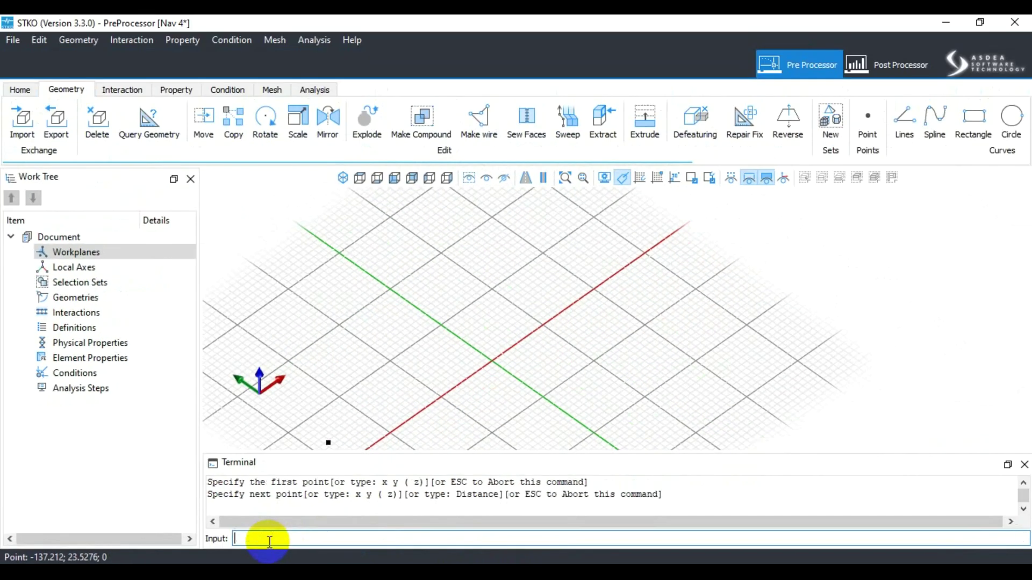
pyautogui.write('0 0 100')
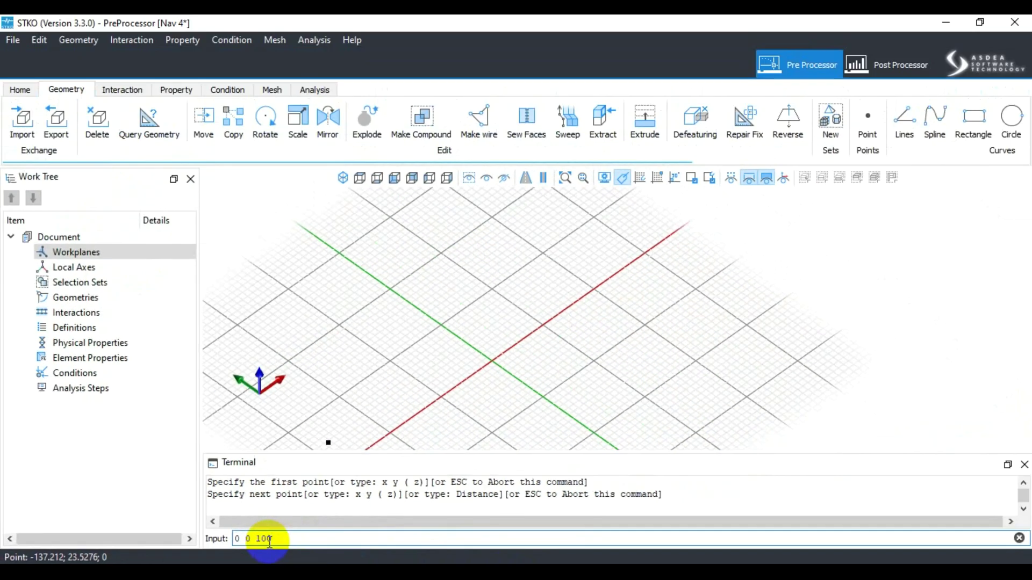
pyautogui.press('Return')
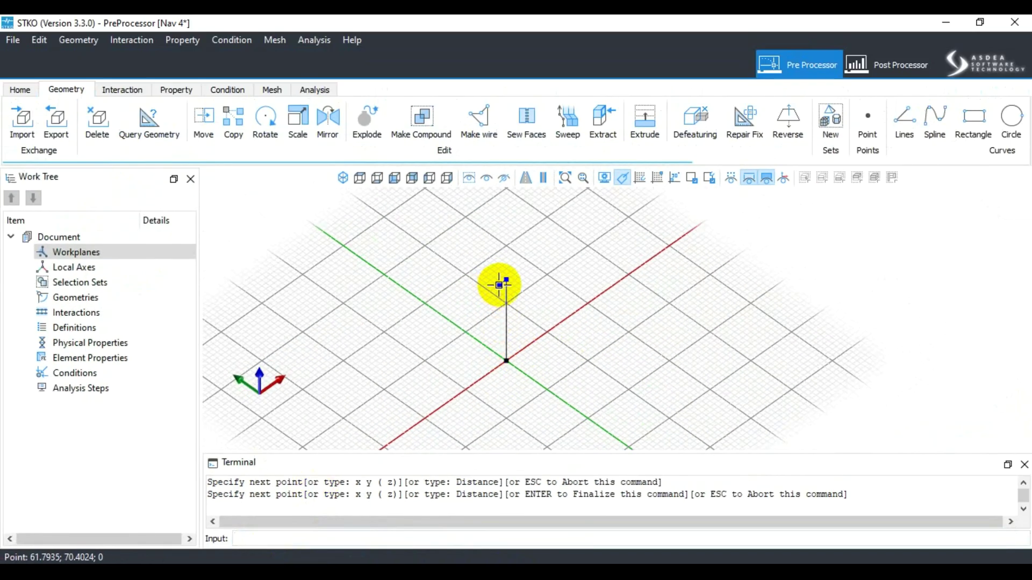
pyautogui.press('Return')
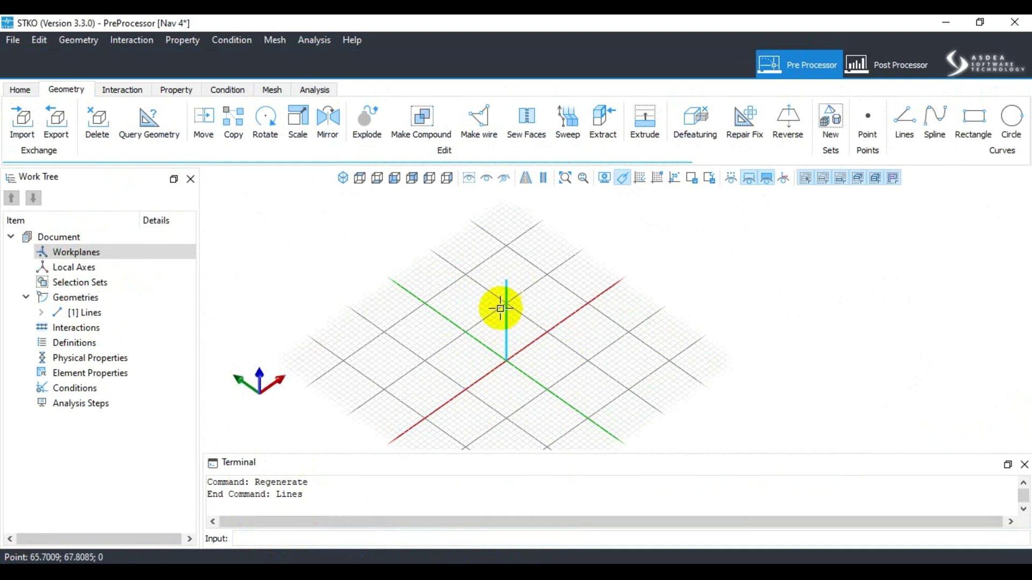
# Step: Select the vertical line at the origin, and enlarge the Terminal to review the prompts of the last Lines command
pyautogui.click(505, 307)
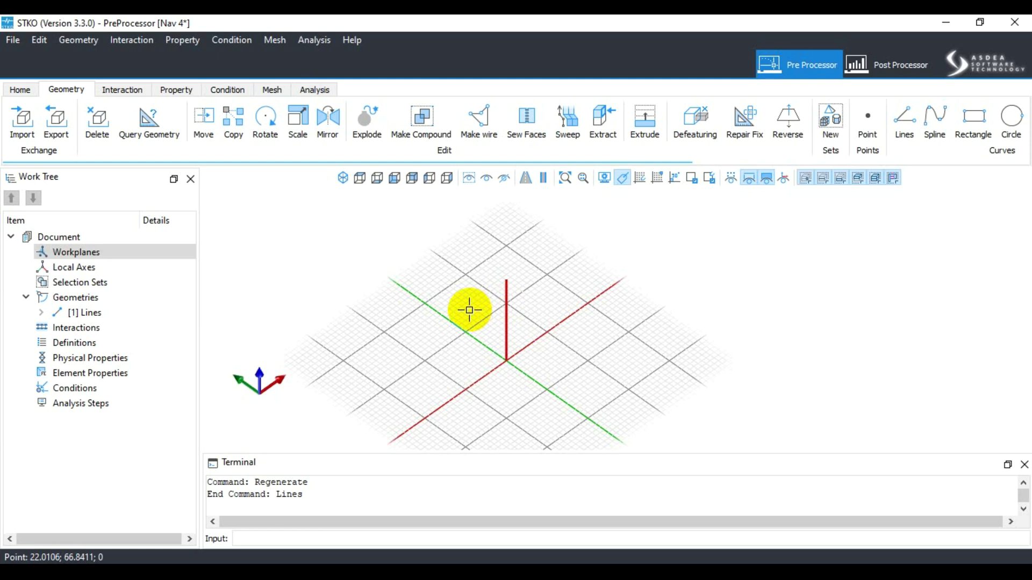
pyautogui.scroll(5, 527, 295)
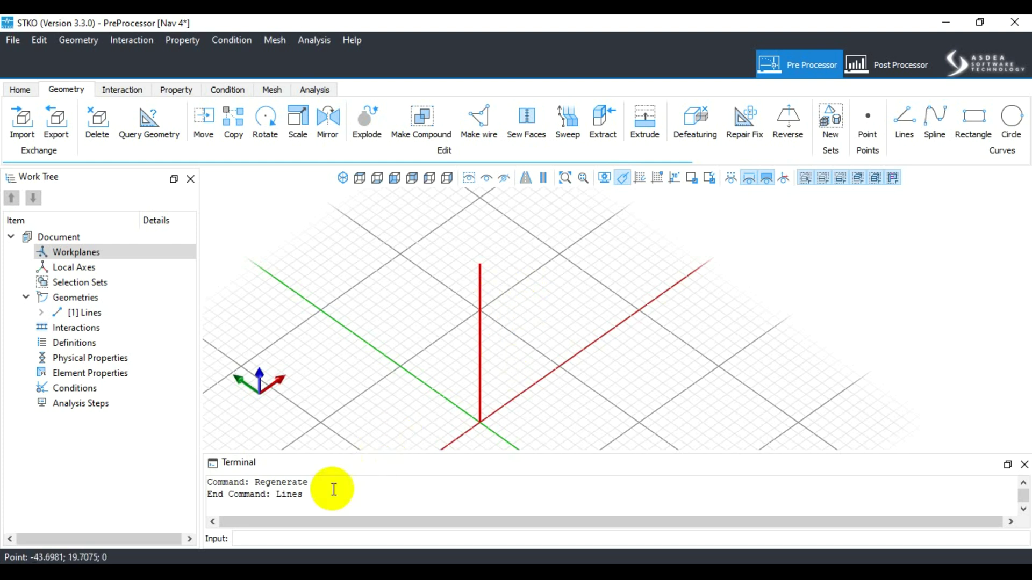
pyautogui.moveTo(365, 452); pyautogui.dragTo(364, 412)
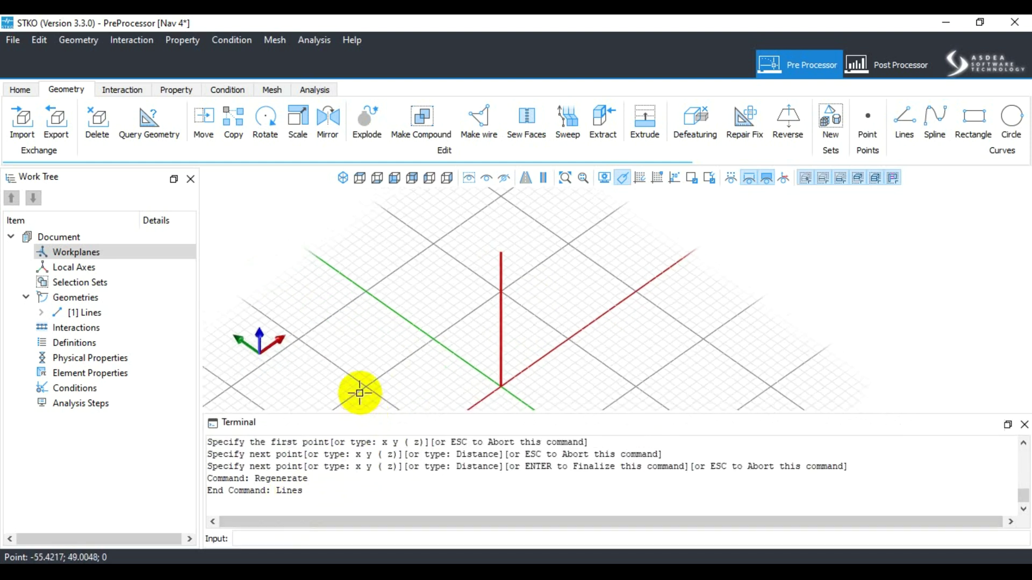
pyautogui.scroll(1, 469, 473)
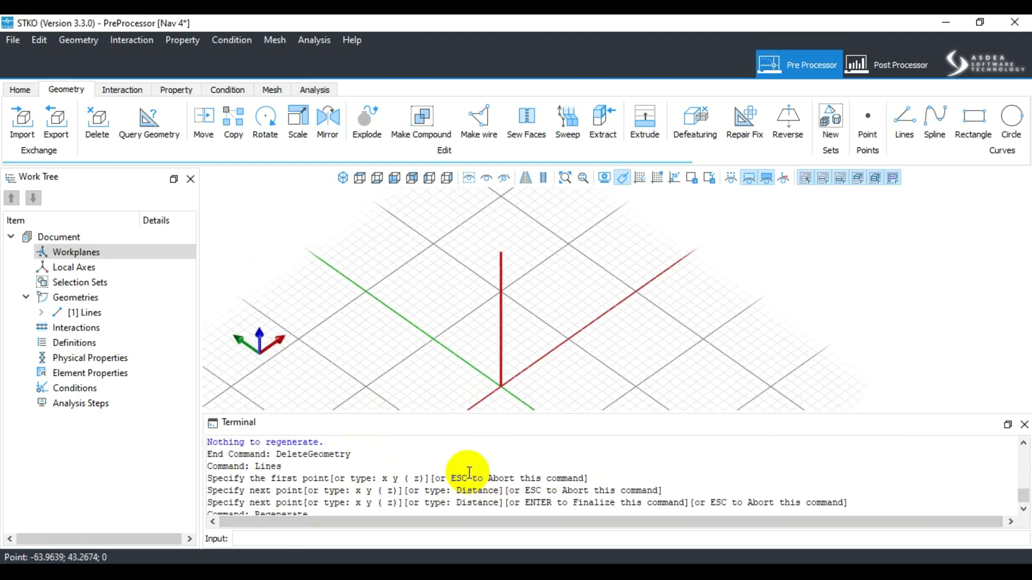
pyautogui.scroll(-1, 470, 473)
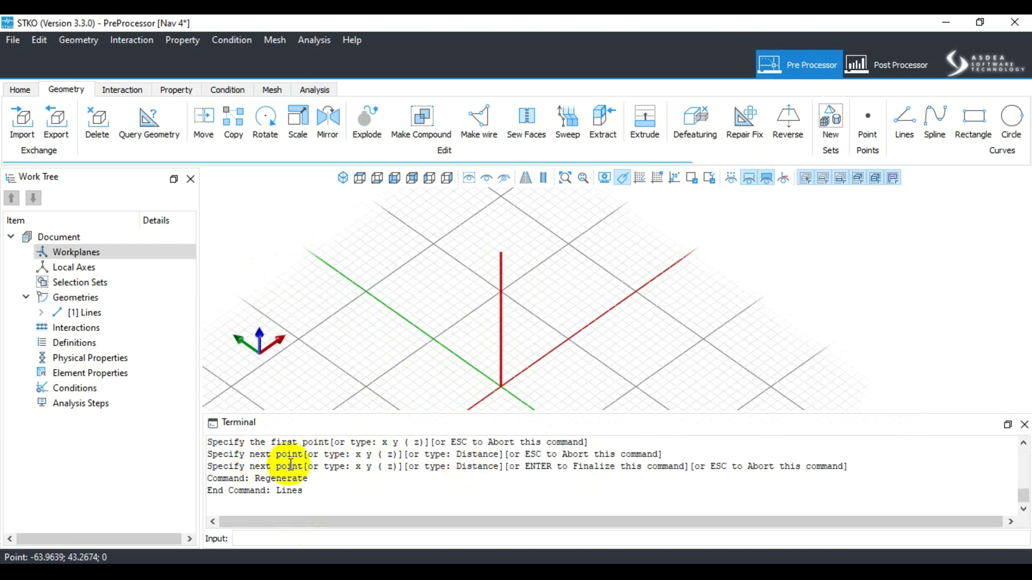
pyautogui.scroll(2, 323, 476)
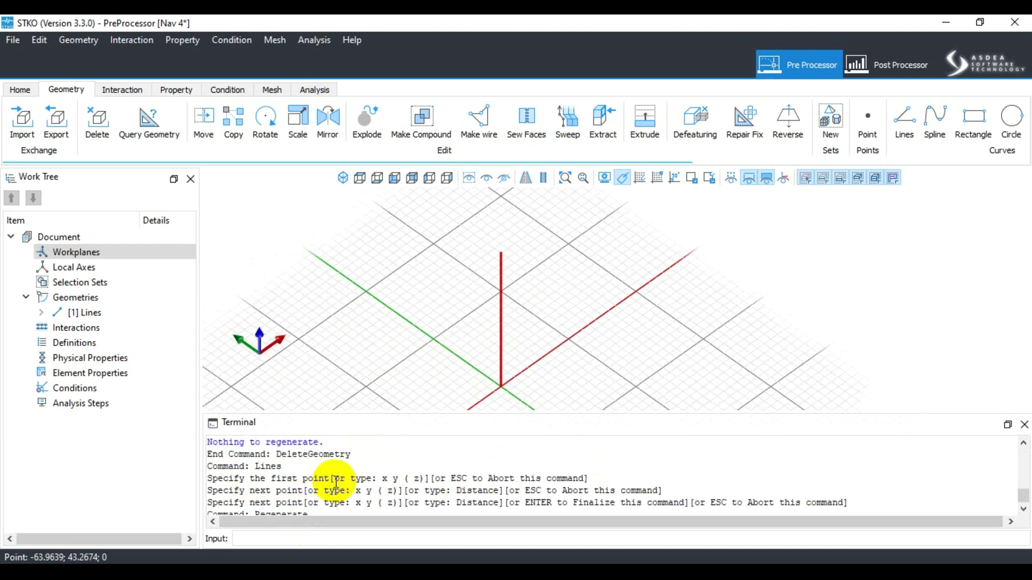
pyautogui.scroll(-2, 336, 482)
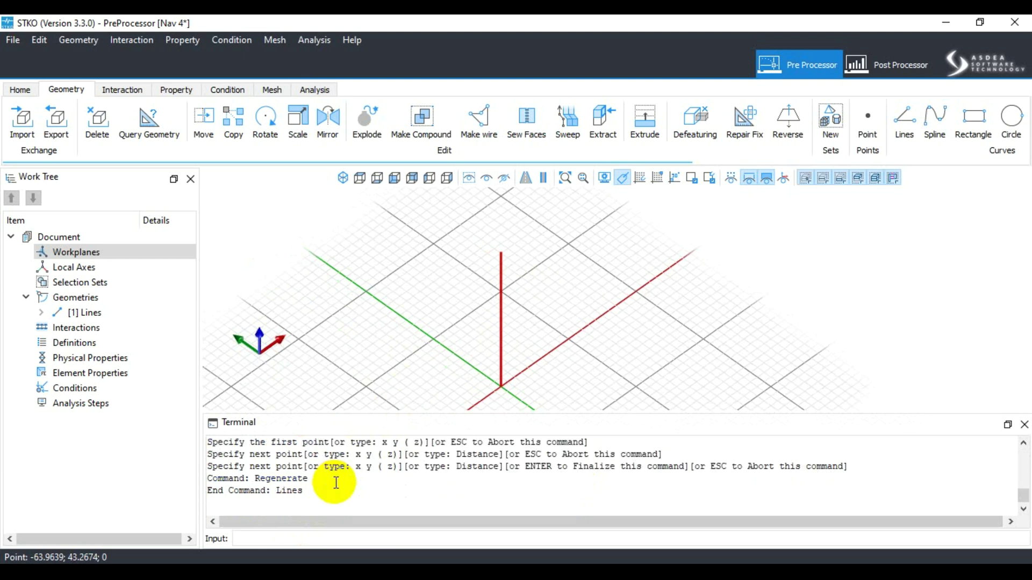
# Step: Start a second line with the Lines command and enter 50 0 0 as its first point
pyautogui.click(261, 539)
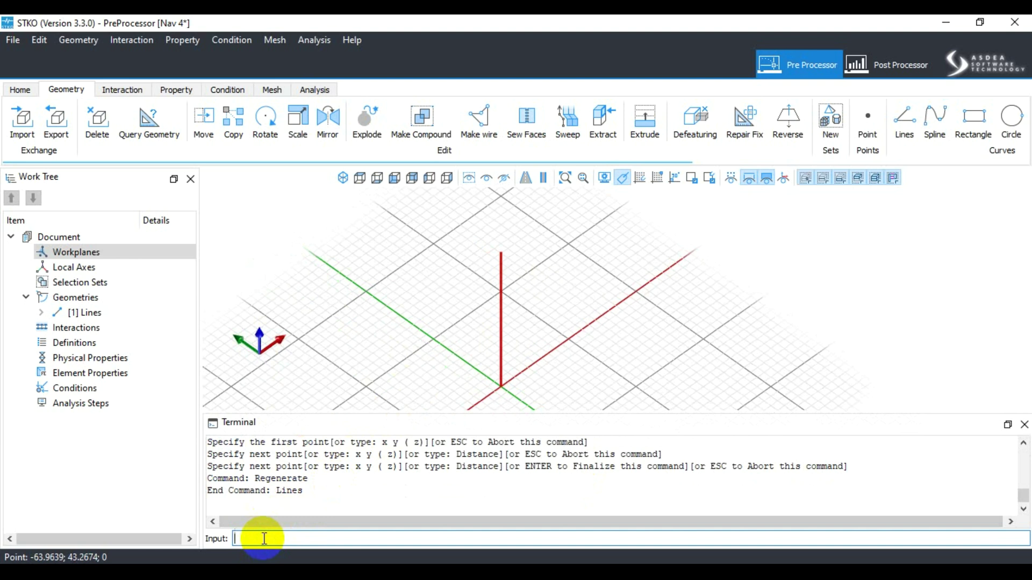
pyautogui.click(904, 118)
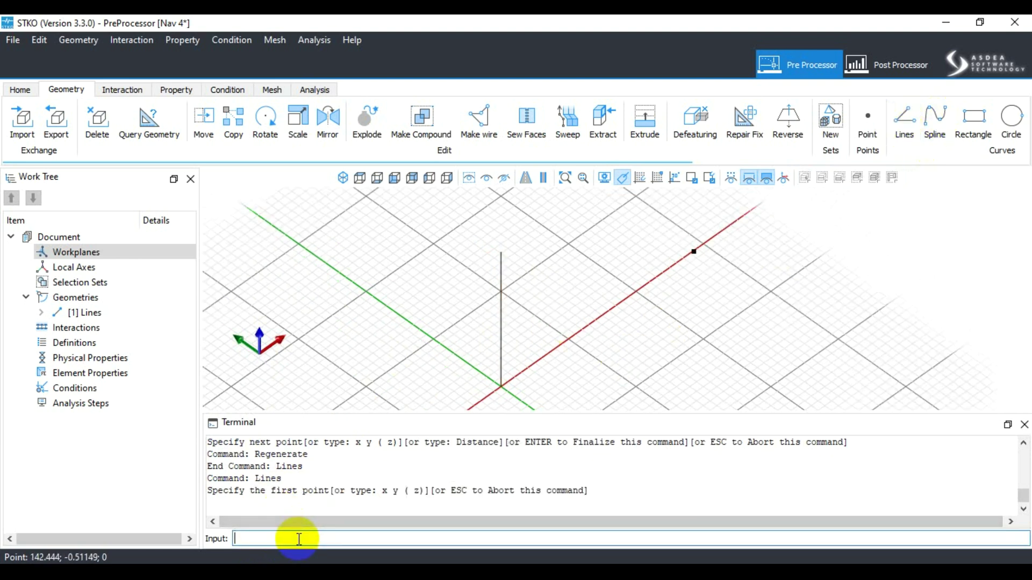
pyautogui.write('1')
pyautogui.press('BackSpace')
pyautogui.write('50 0 0')
pyautogui.press('Return')
pyautogui.click(568, 339)
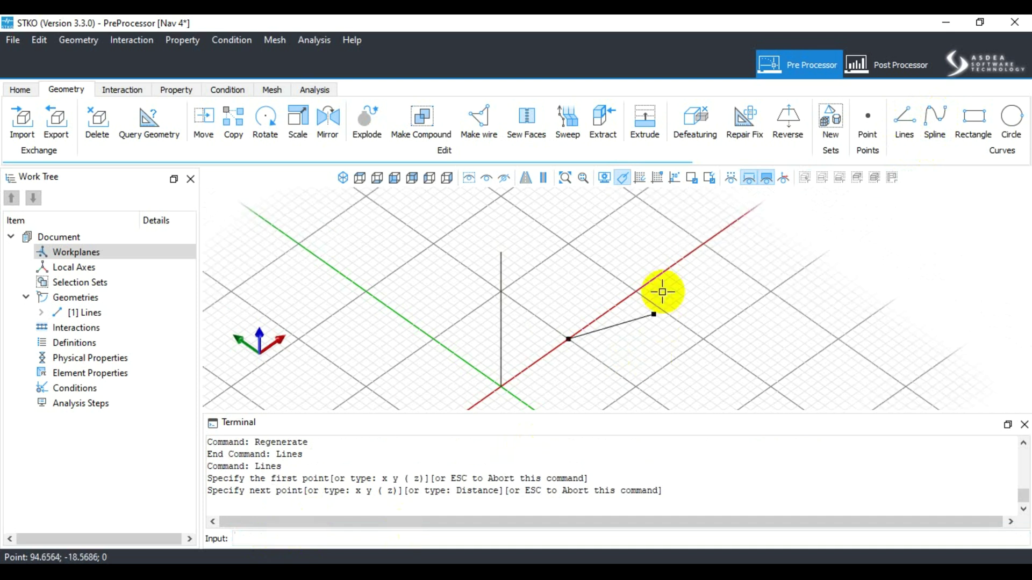
# Step: Enter the second line's end point directly above its start, level with the top of the first line, and finalize it
pyautogui.write('0 0')
pyautogui.press('BackSpace')
pyautogui.press('BackSpace')
pyautogui.press('BackSpace')
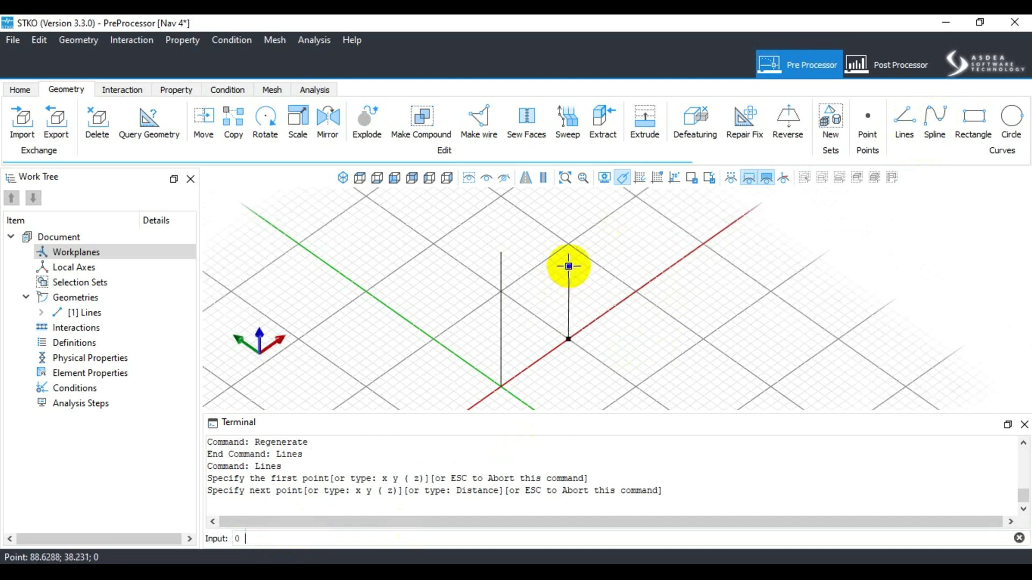
pyautogui.write('50 0 50')
pyautogui.press('Return')
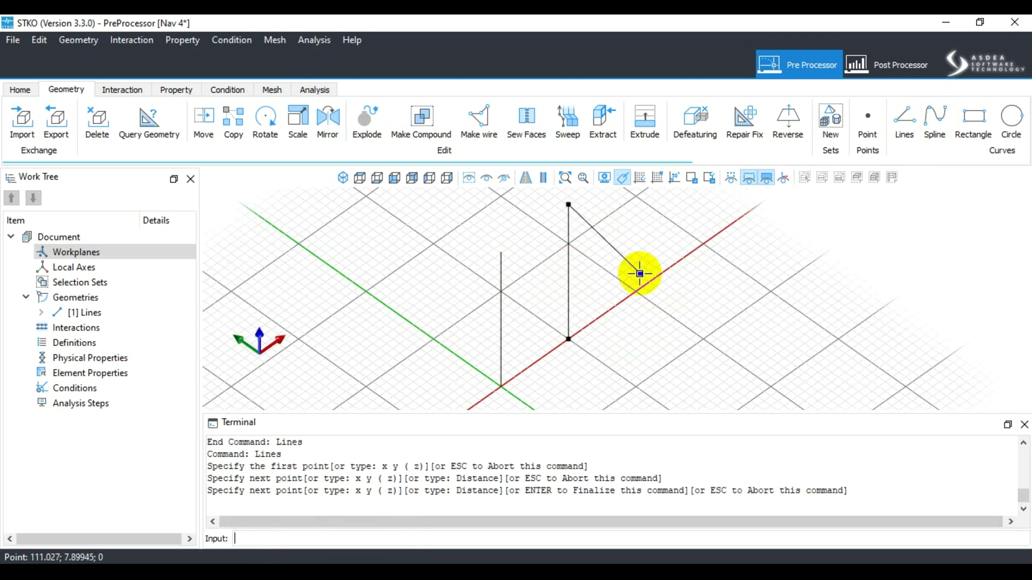
pyautogui.press('Return')
pyautogui.scroll(3, 500, 304)
pyautogui.scroll(-4, 500, 317)
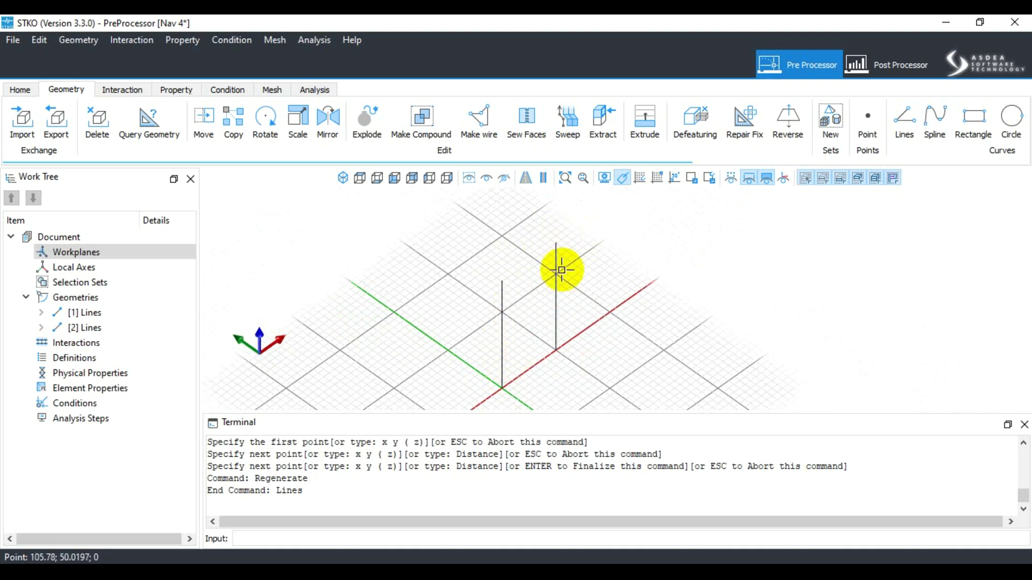
# Step: Rename the first line geometry in the Work Tree as Left Side Col
pyautogui.click(259, 535)
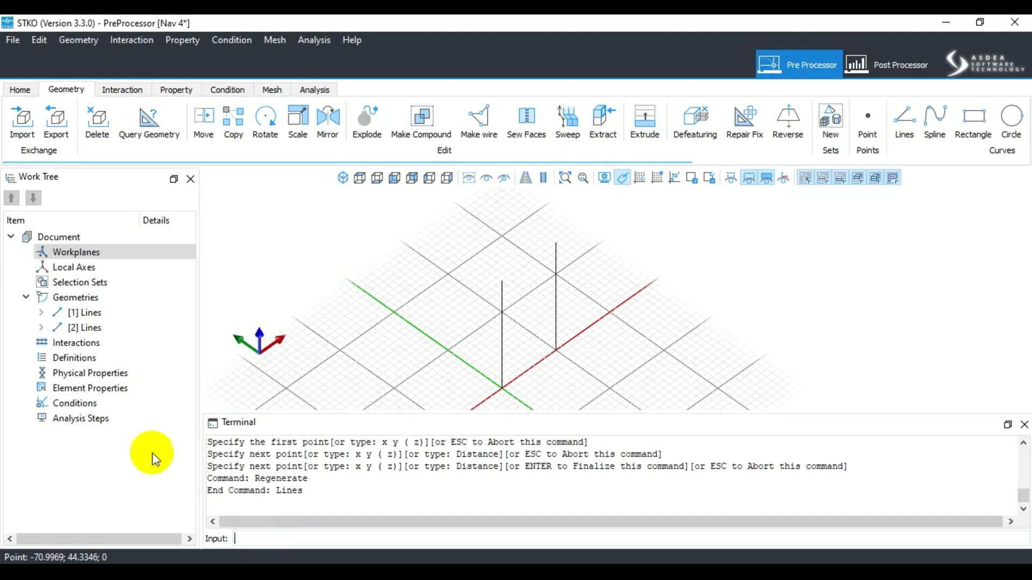
pyautogui.rightClick(92, 313)
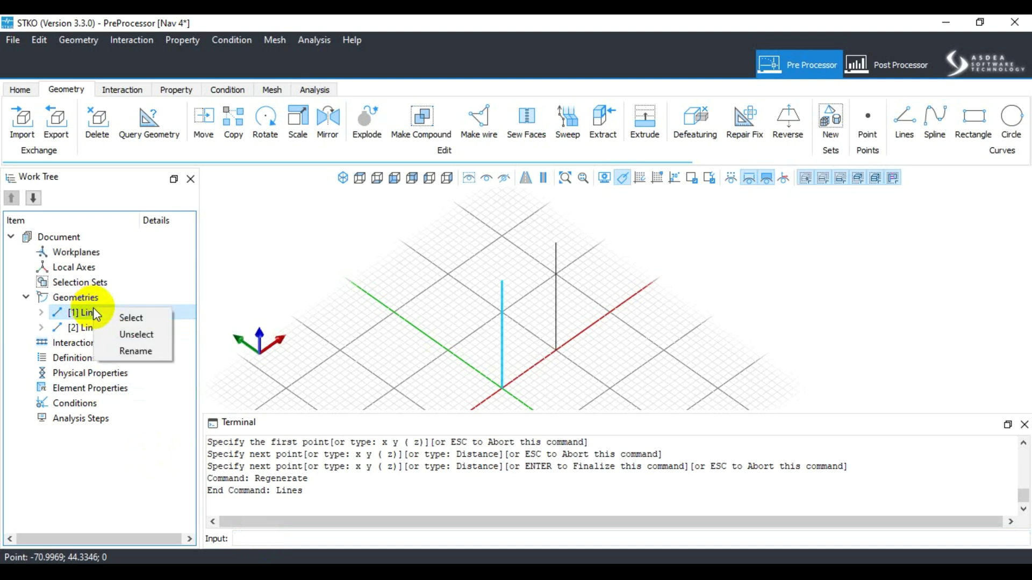
pyautogui.click(137, 351)
pyautogui.write('Left Side')
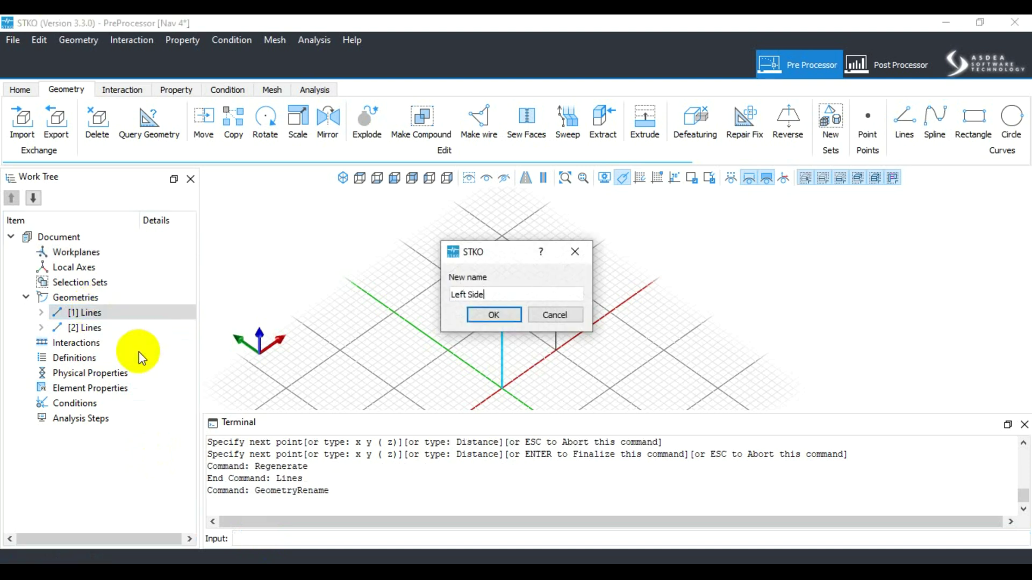
pyautogui.write(' Col')
pyautogui.press('Return')
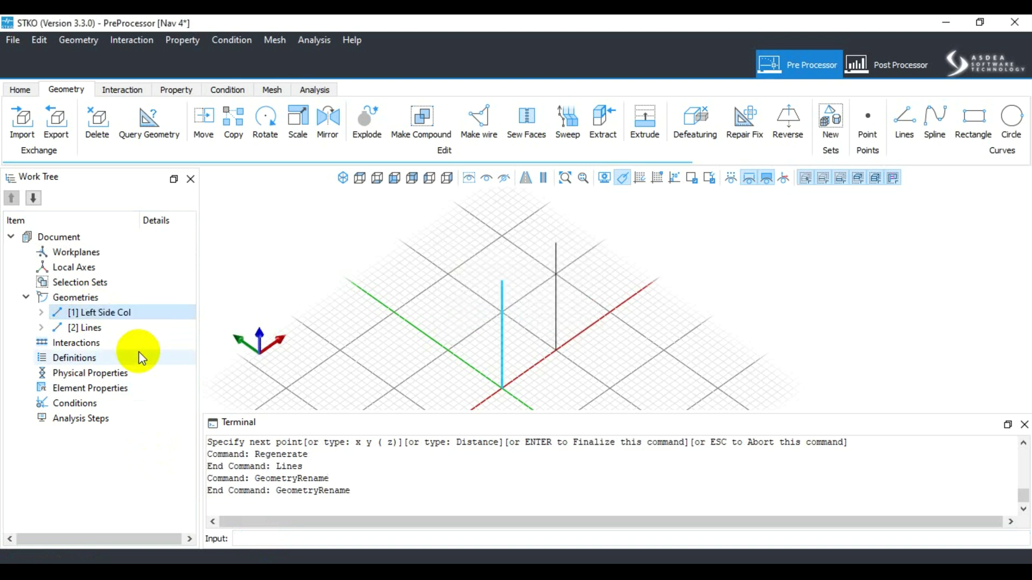
# Step: Rename the second line geometry in the Work Tree as Right Side Column
pyautogui.click(90, 327)
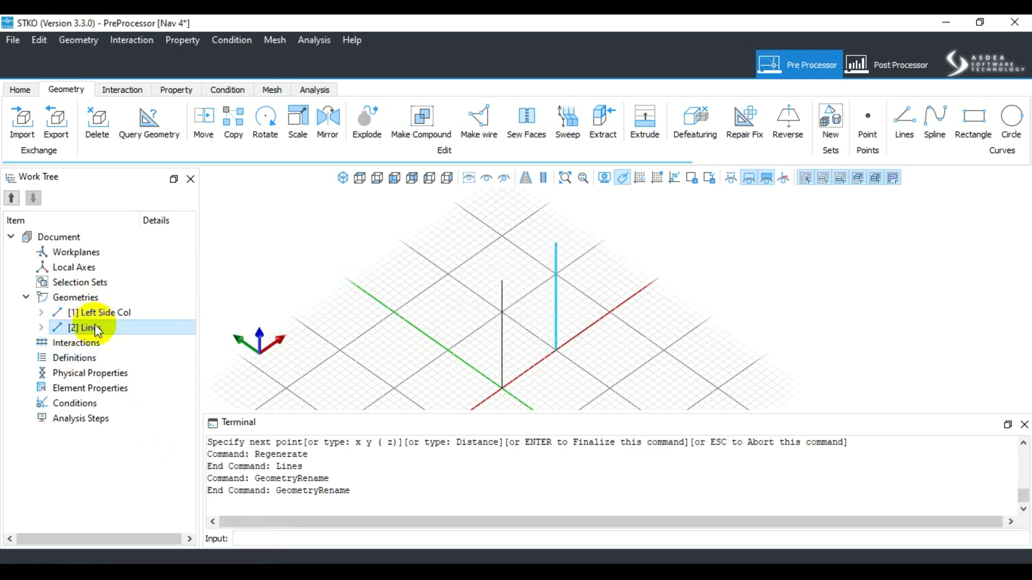
pyautogui.rightClick(95, 324)
pyautogui.click(134, 367)
pyautogui.write('R')
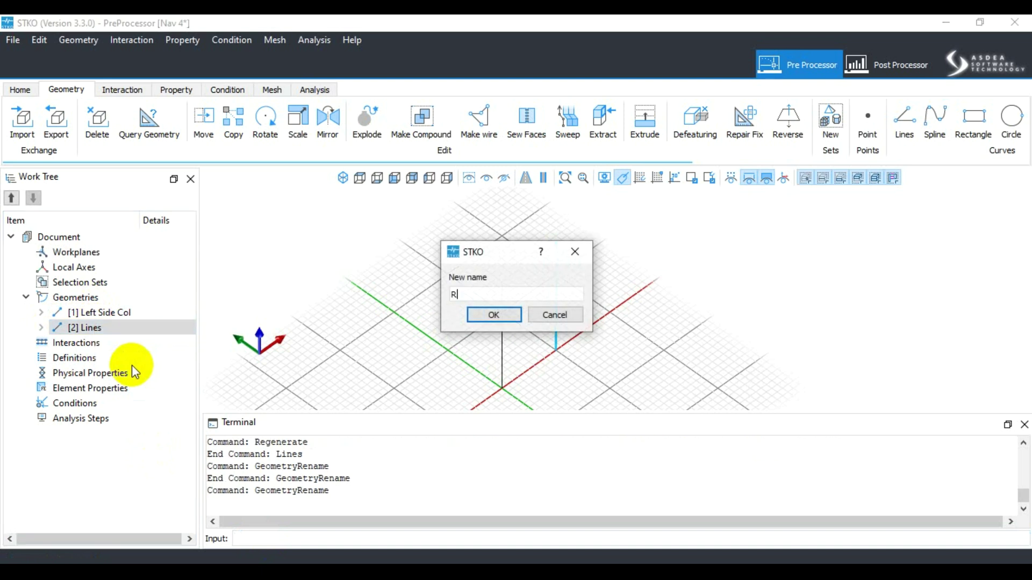
pyautogui.write('ight Side Column')
pyautogui.press('Return')
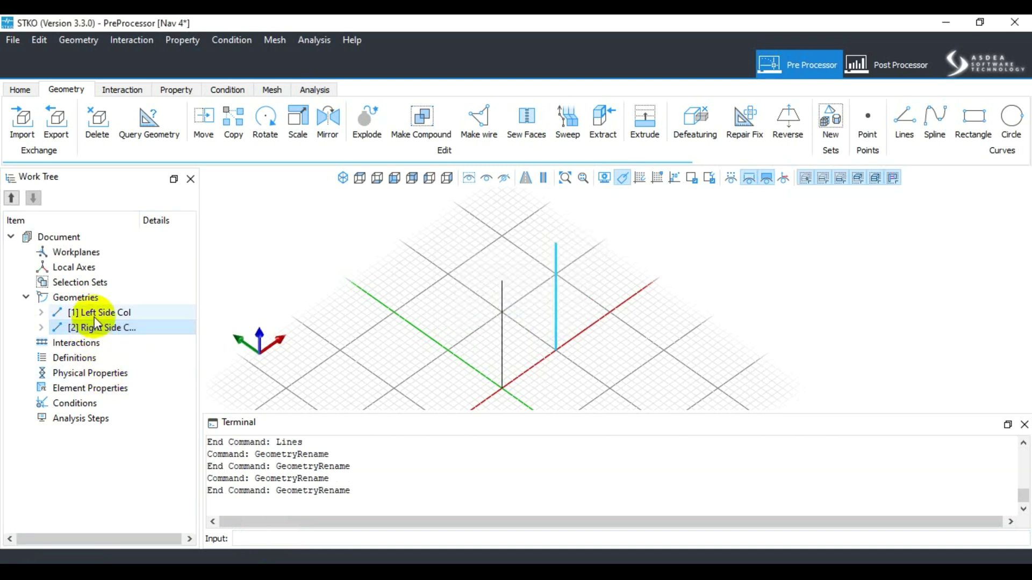
# Step: Try to draw a horizontal line across the column tops from 0 0 100 to 100 0 100
pyautogui.click(903, 128)
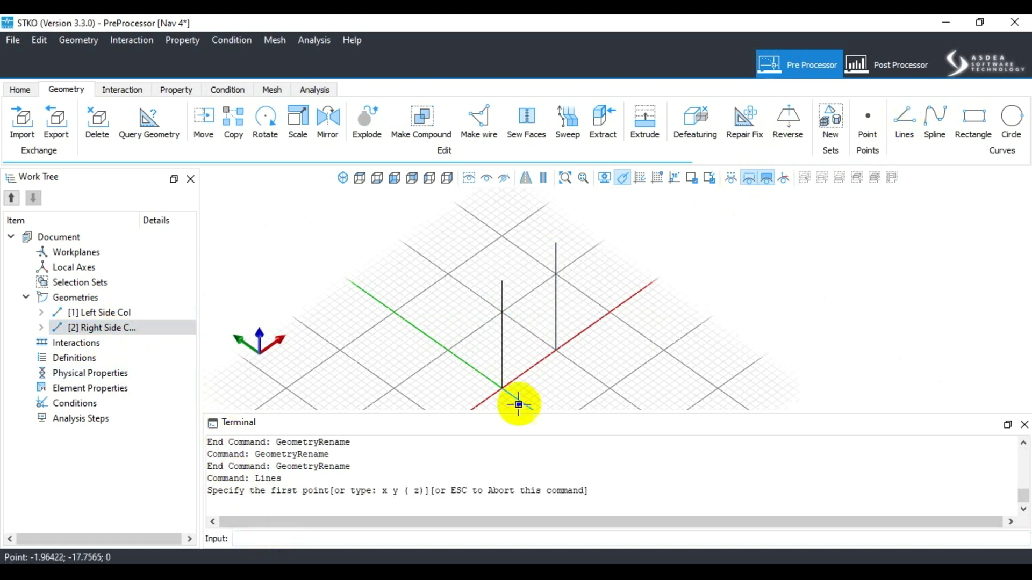
pyautogui.click(276, 540)
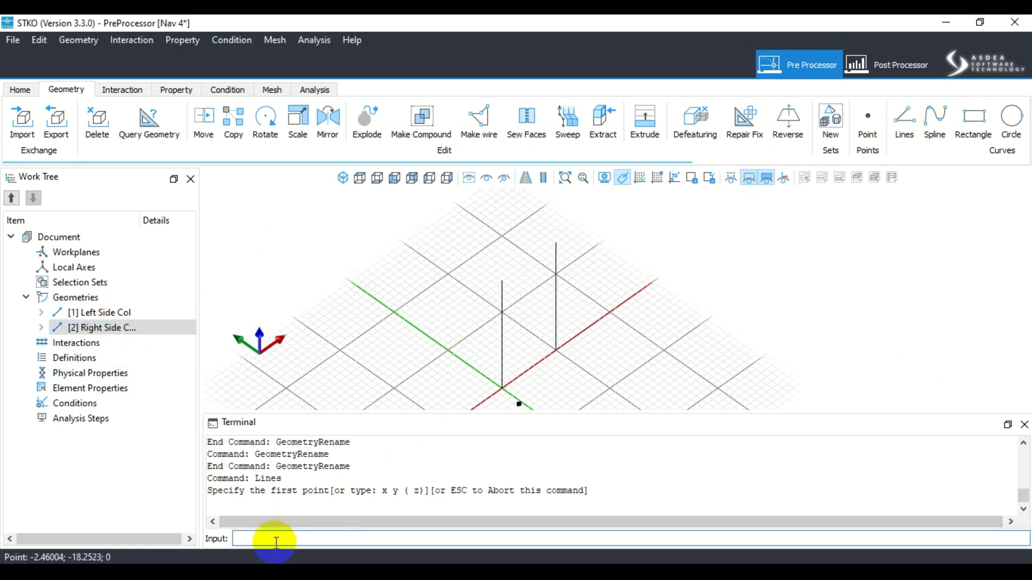
pyautogui.write('0 50')
pyautogui.press('BackSpace')
pyautogui.press('BackSpace')
pyautogui.write('0 100')
pyautogui.press('Return')
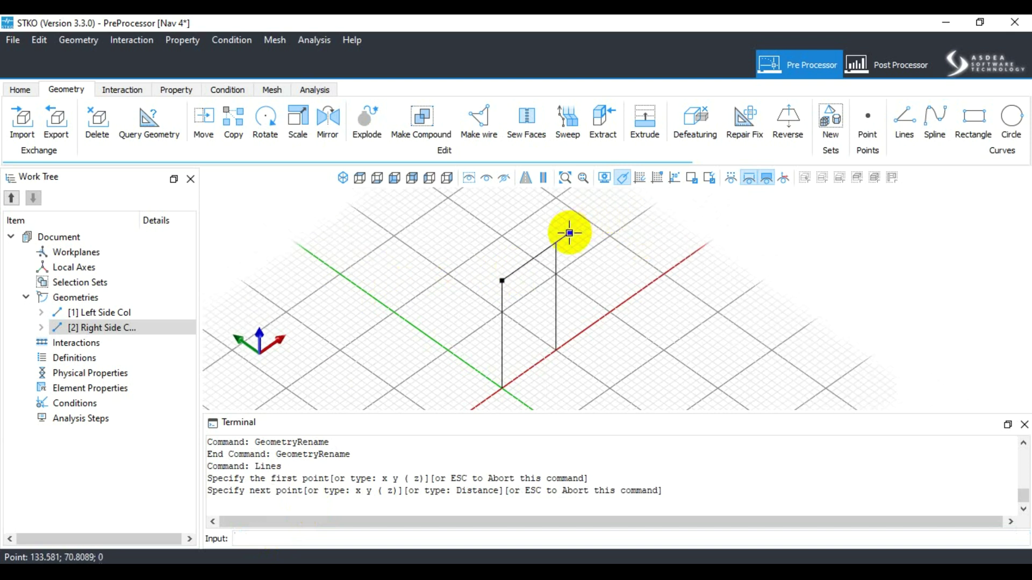
pyautogui.write('100 0 100')
pyautogui.press('Return')
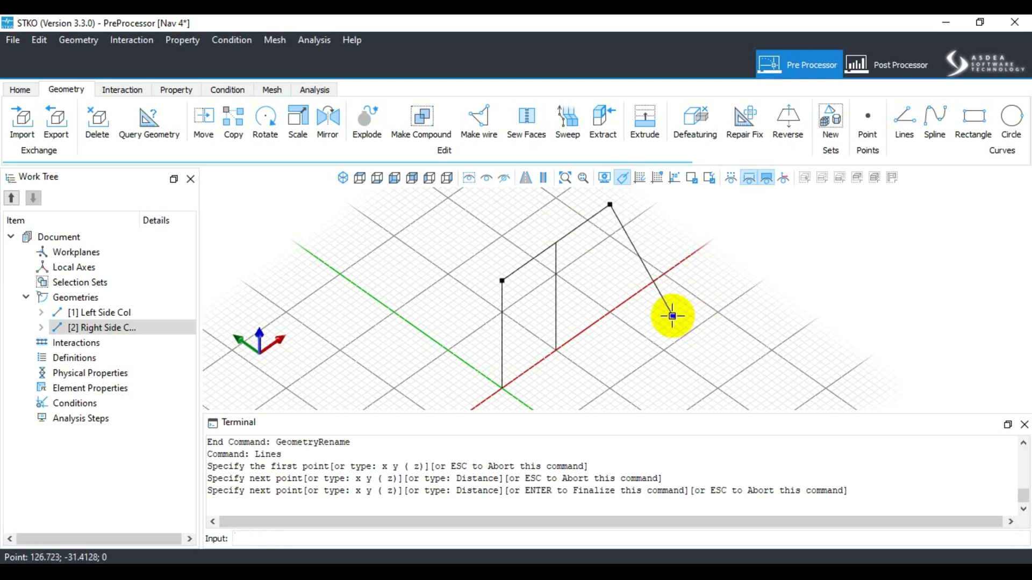
# Step: Undo the stray extra point placed in the viewport, finalize the horizontal line, and undo that whole Lines command
pyautogui.click(432, 212)
pyautogui.click(27, 89)
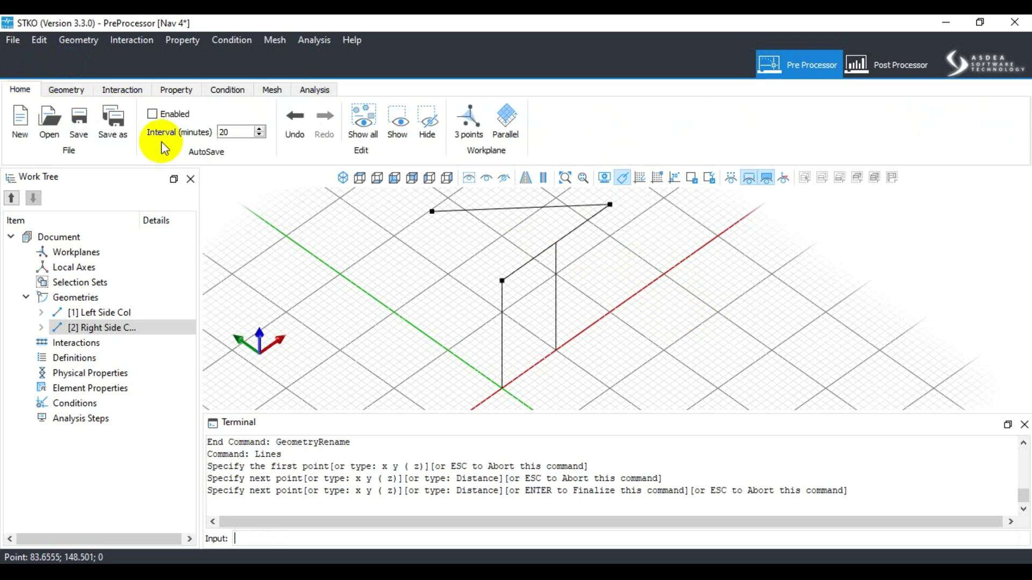
pyautogui.click(294, 120)
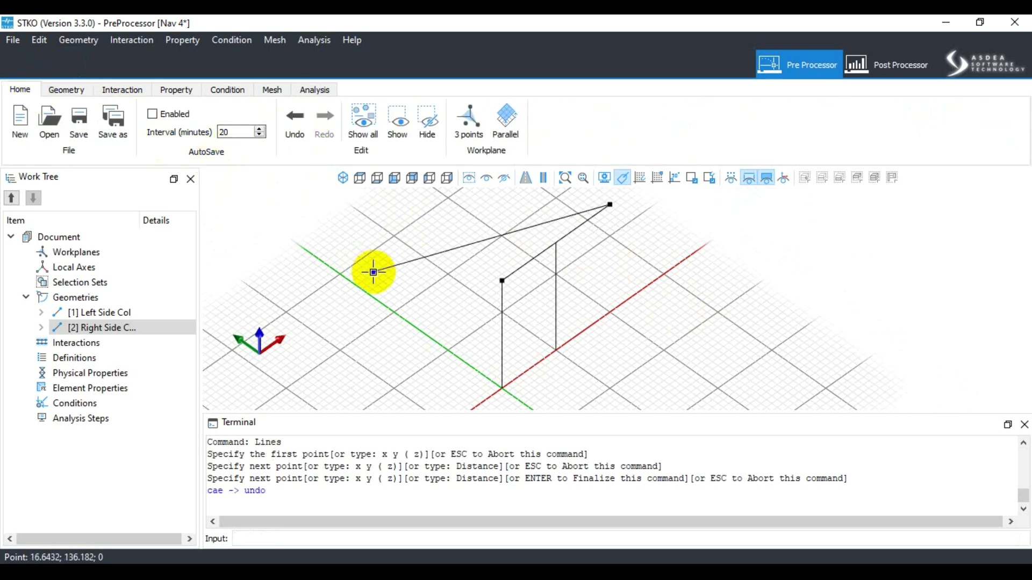
pyautogui.press('Return')
pyautogui.click(293, 124)
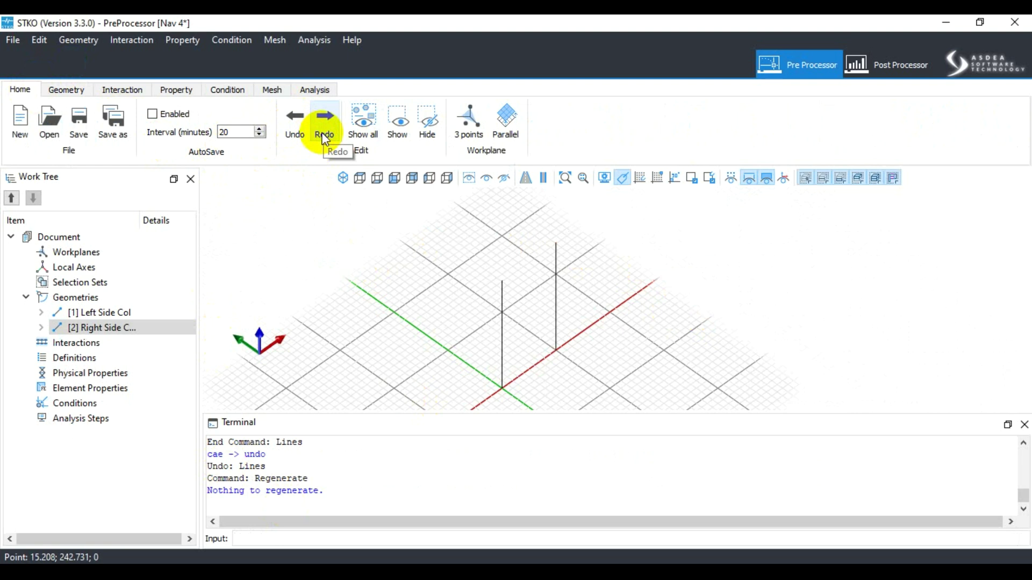
# Step: Draw a line across the column tops with the Lines command from 0 0 100 to 50 0 100
pyautogui.click(64, 89)
pyautogui.click(904, 120)
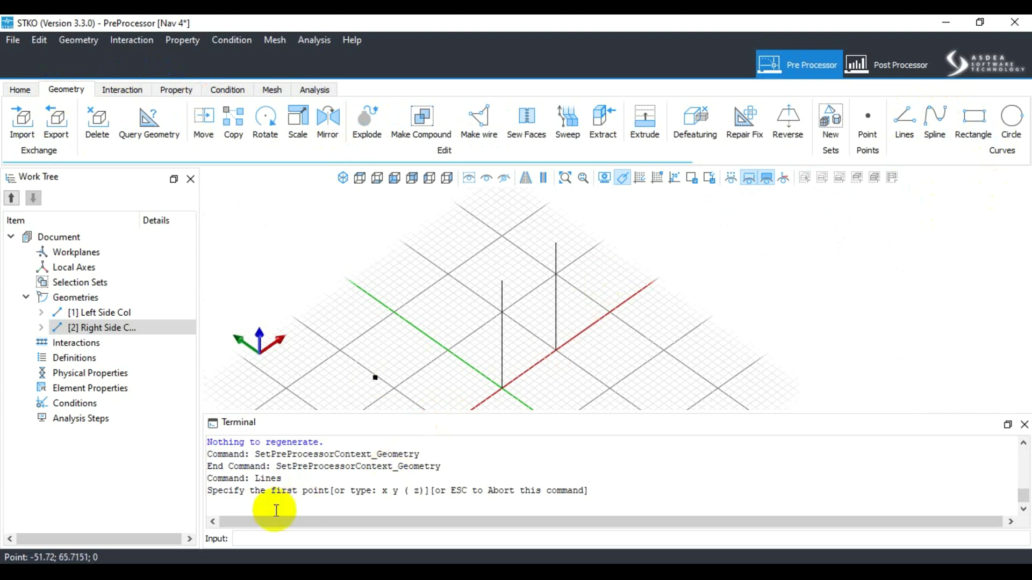
pyautogui.click(275, 538)
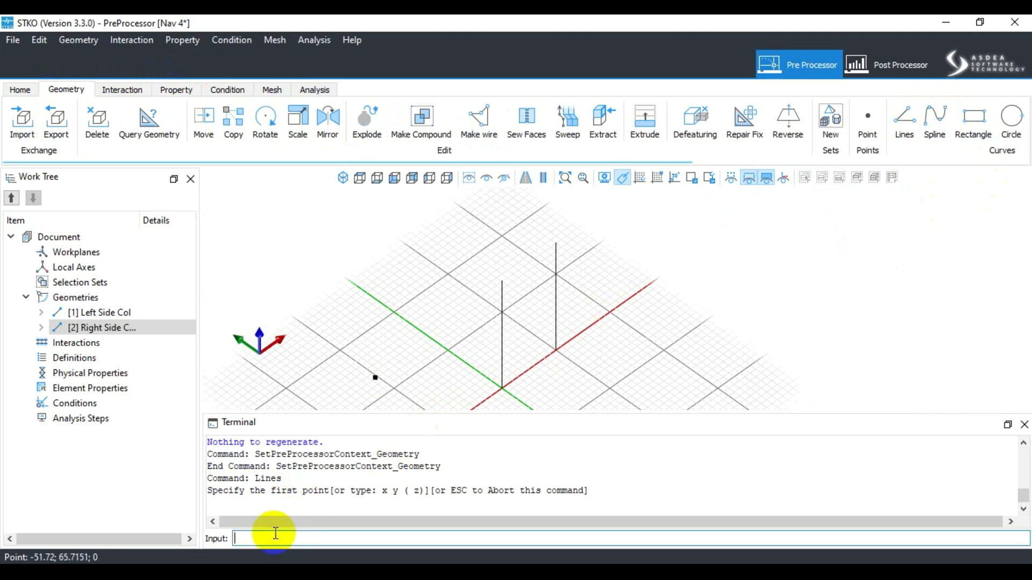
pyautogui.write('0 0 100')
pyautogui.press('Return')
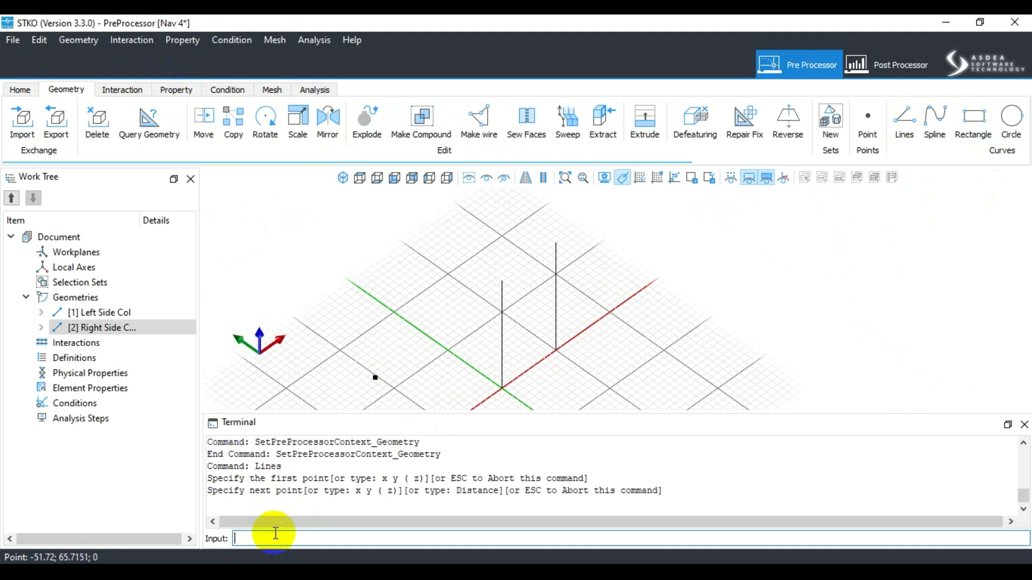
pyautogui.write('50v')
pyautogui.press('BackSpace')
pyautogui.write('0 100')
pyautogui.press('Return')
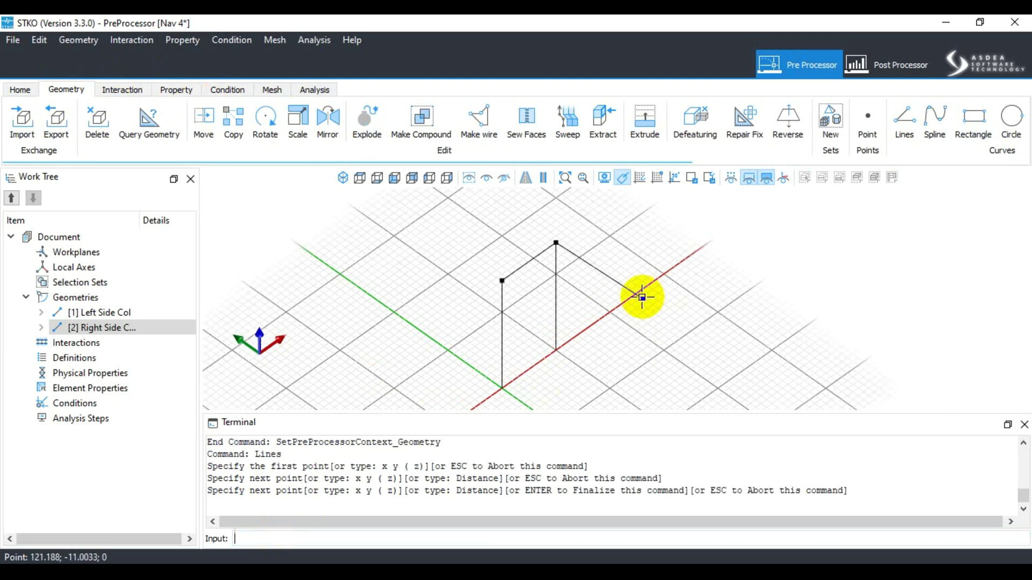
pyautogui.press('Return')
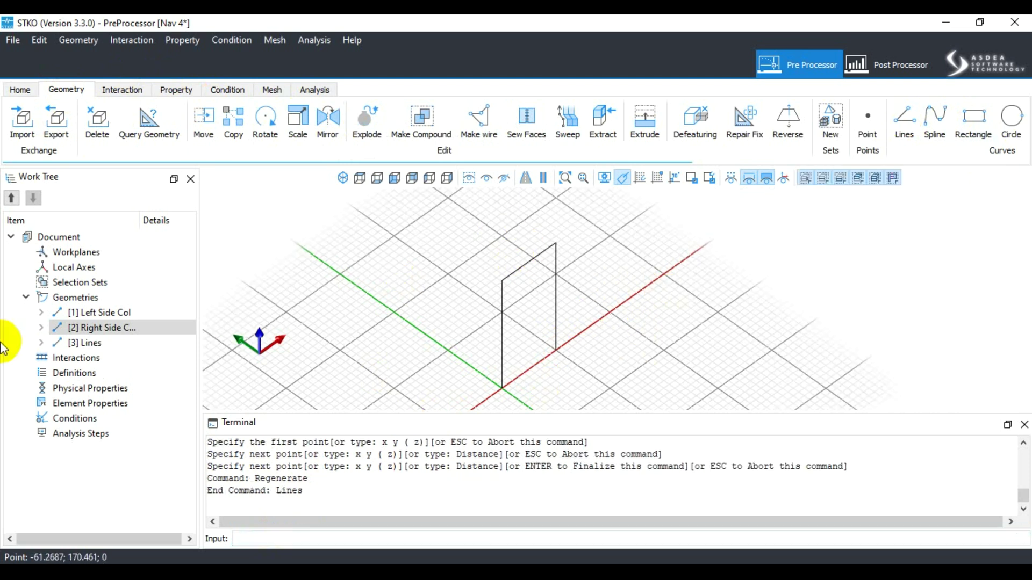
# Step: Rename the new top line geometry in the Work Tree as Top Story Beam
pyautogui.rightClick(100, 342)
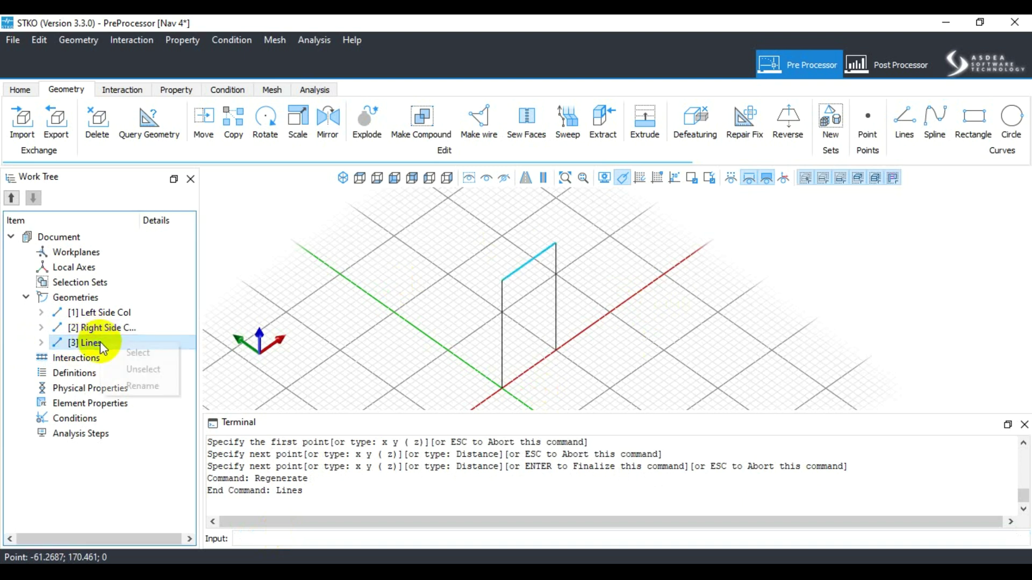
pyautogui.click(140, 386)
pyautogui.write('Top ')
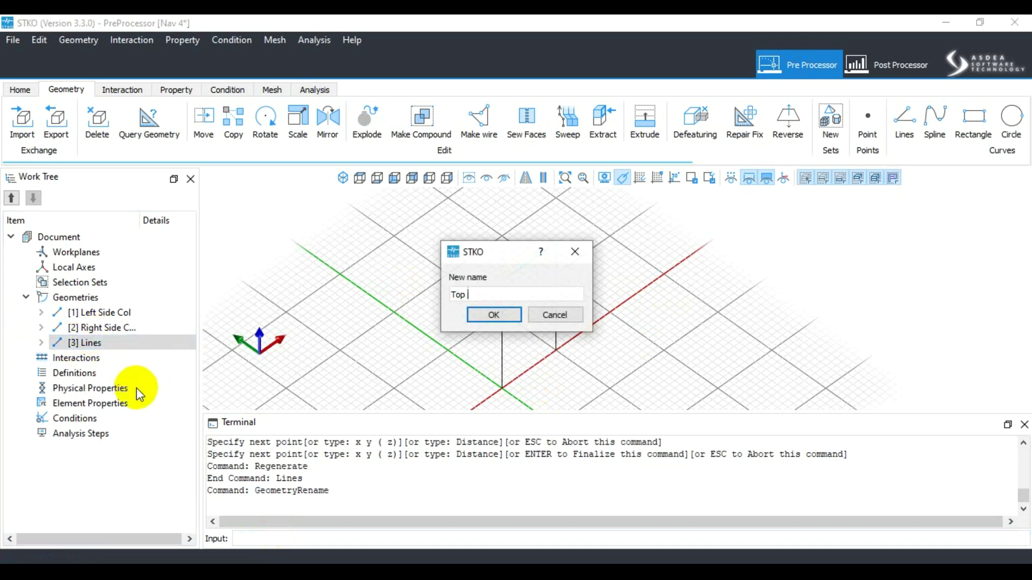
pyautogui.write('Story Beam')
pyautogui.press('Return')
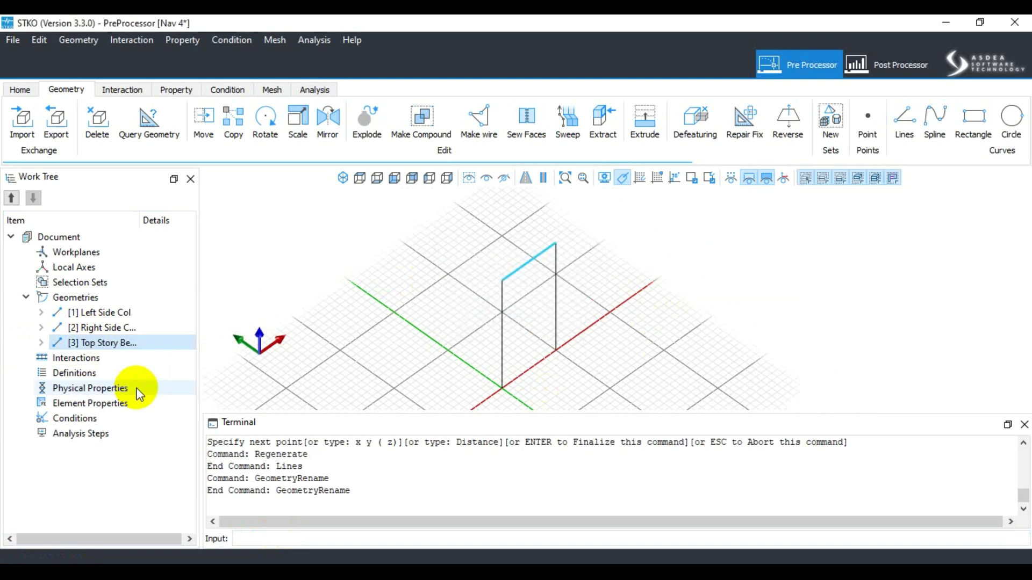
# Step: Draw a horizontal line connecting the two columns at mid-height, from 0 0 50 to 50 0 50
pyautogui.click(904, 119)
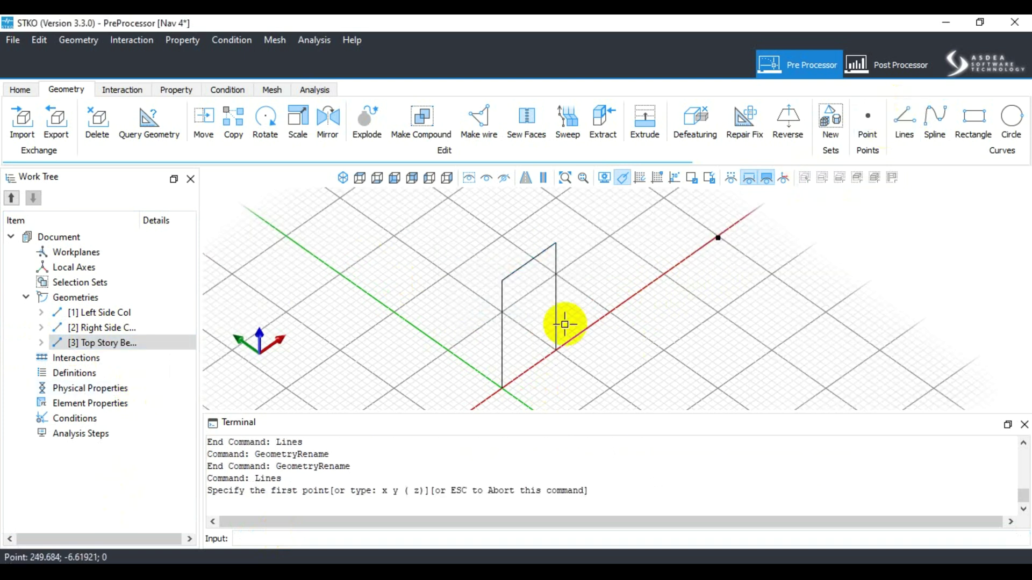
pyautogui.click(281, 539)
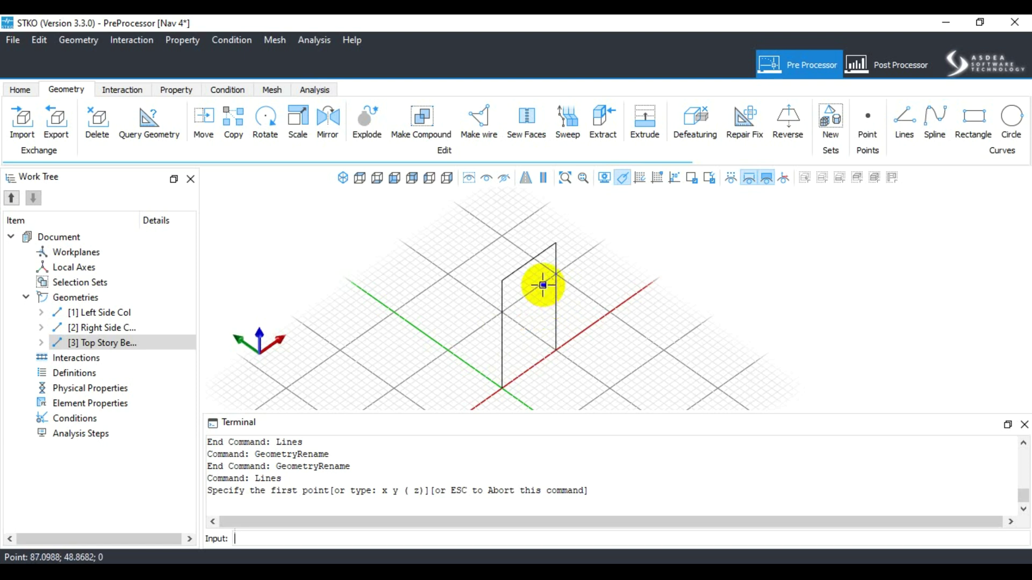
pyautogui.click(248, 539)
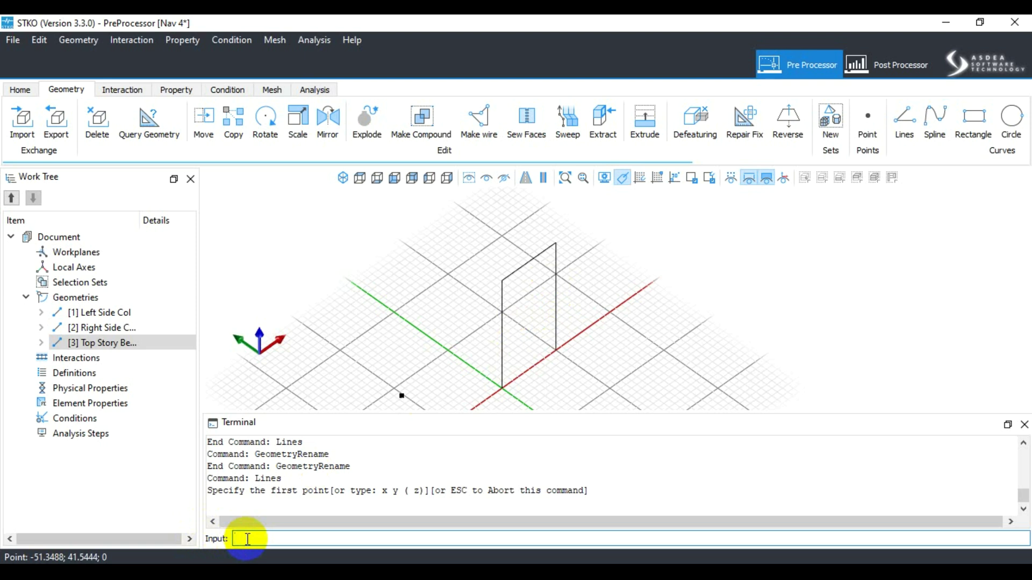
pyautogui.write('0 0 ')
pyautogui.write('0')
pyautogui.press('Return')
pyautogui.write('50')
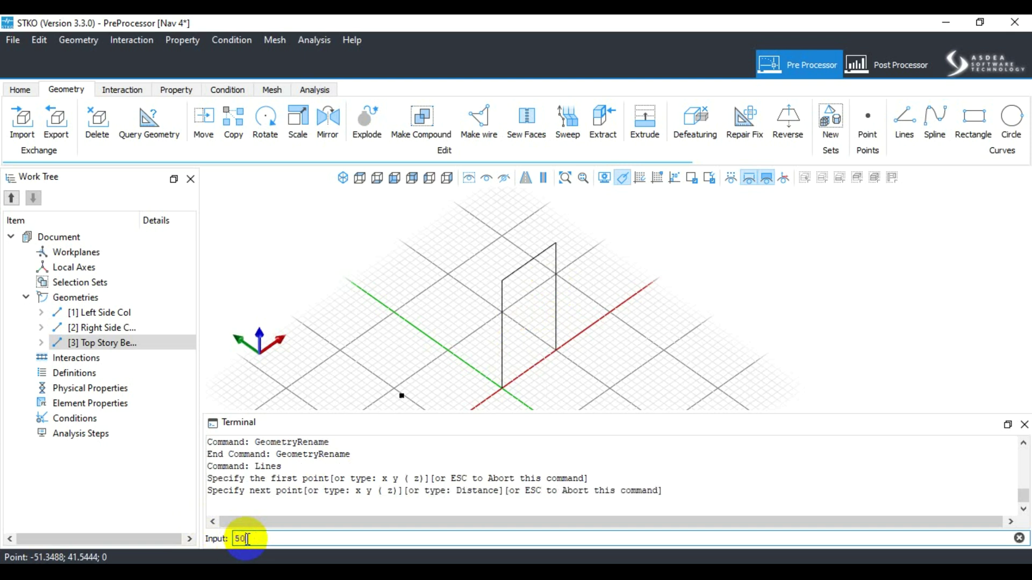
pyautogui.write(' 0 0')
pyautogui.press('Return')
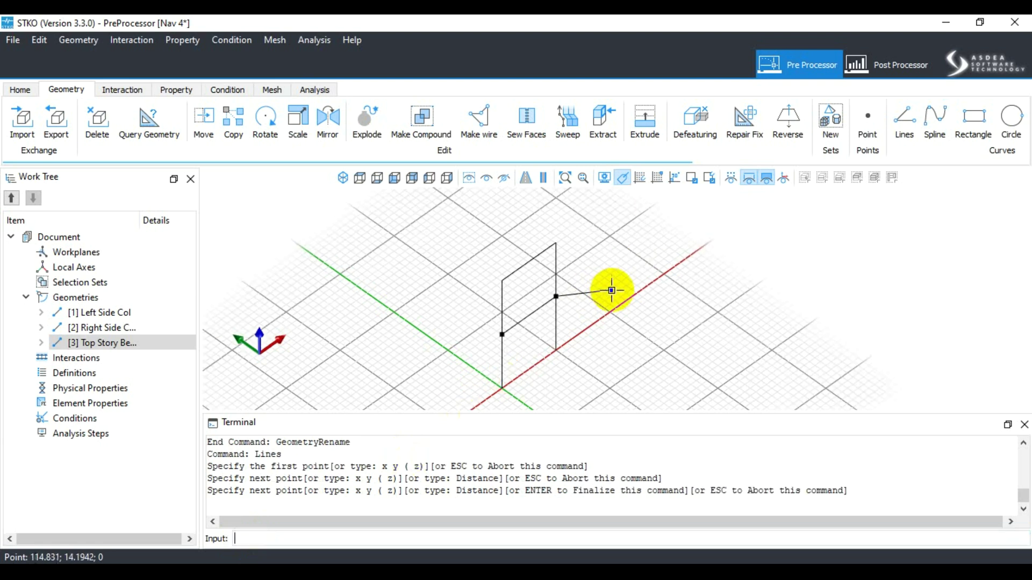
pyautogui.press('Return')
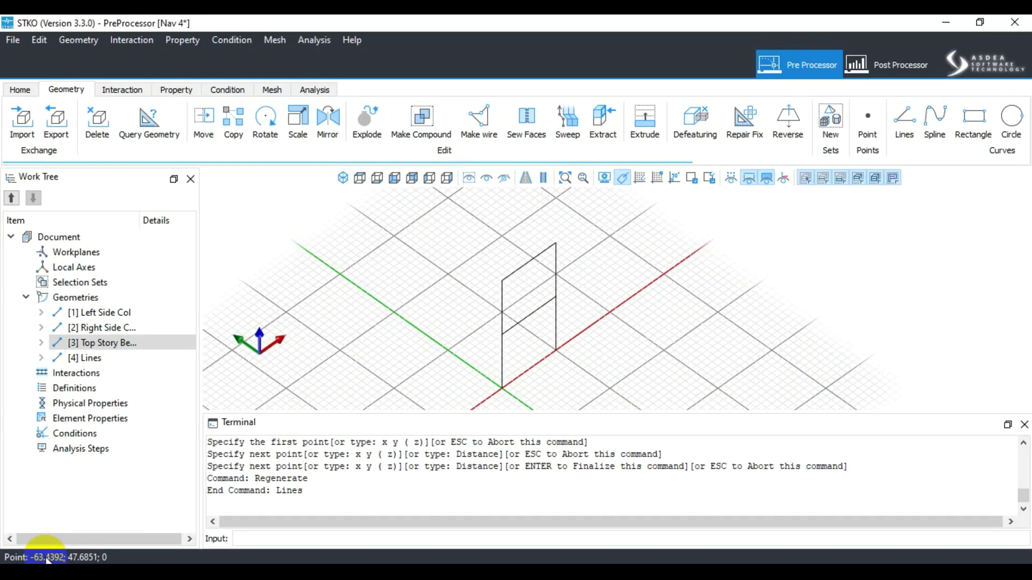
# Step: Undo the mid-height Lines command, redo it, and review the Terminal log
pyautogui.click(512, 276)
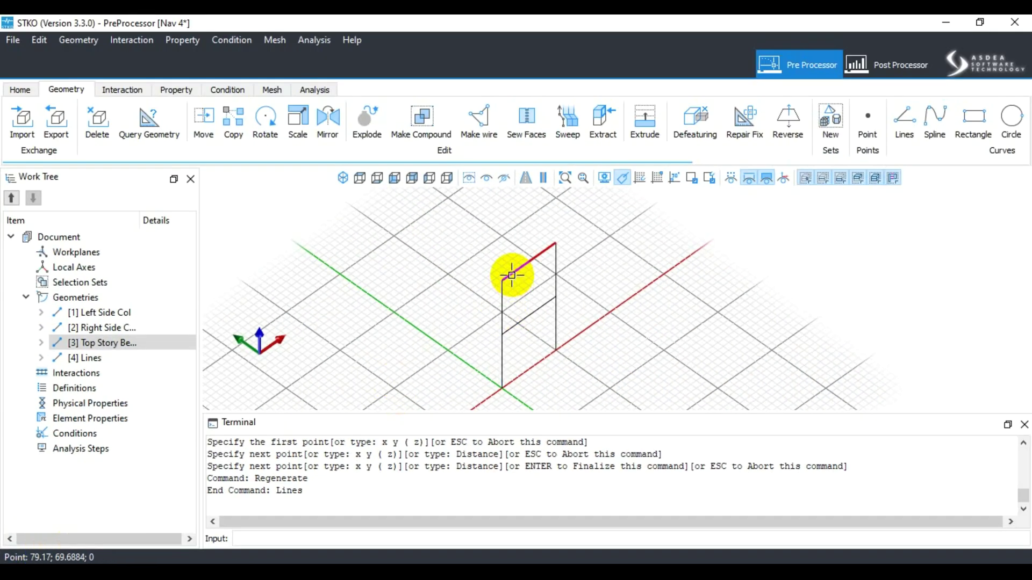
pyautogui.click(502, 295)
pyautogui.click(34, 87)
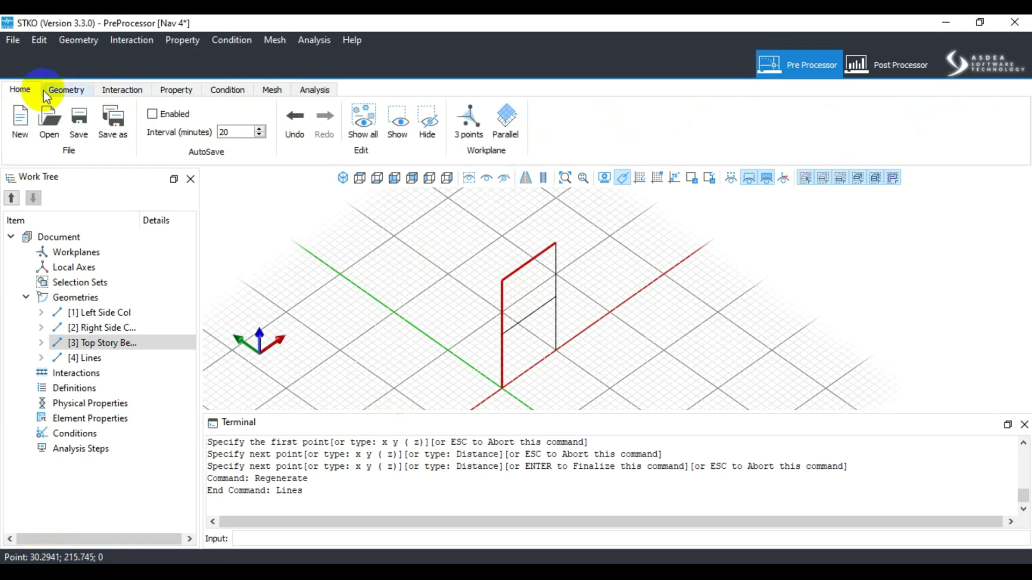
pyautogui.click(295, 122)
pyautogui.click(323, 123)
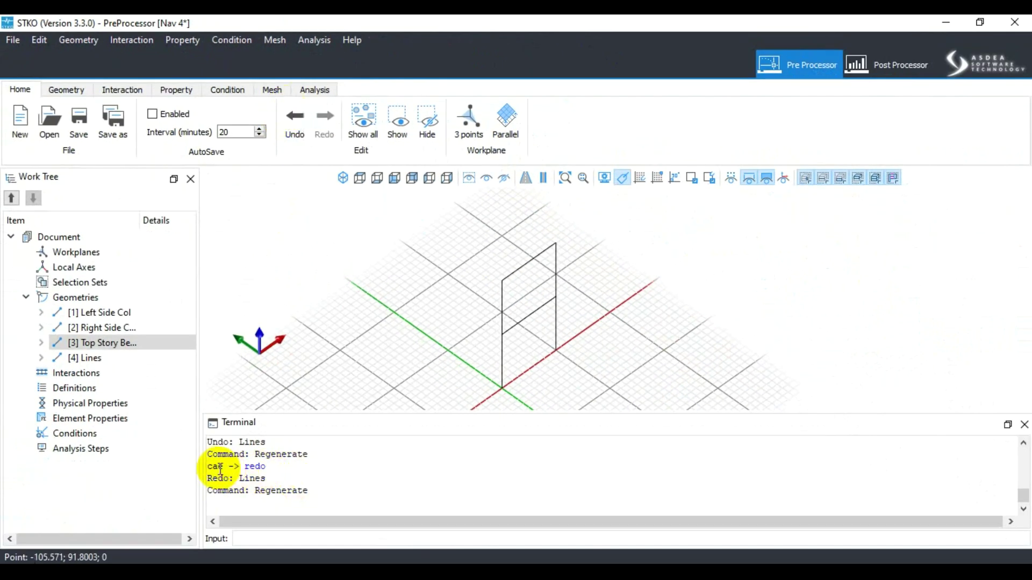
pyautogui.scroll(3, 274, 479)
pyautogui.scroll(-3, 286, 490)
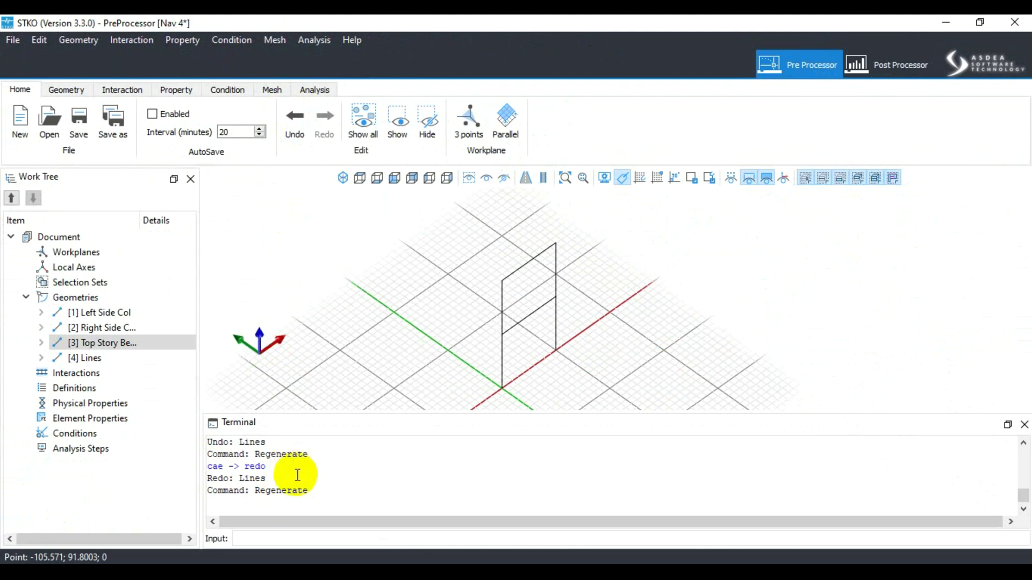
# Step: Try the Show command with no geometry selected, and bring everything back with Show all
pyautogui.click(371, 116)
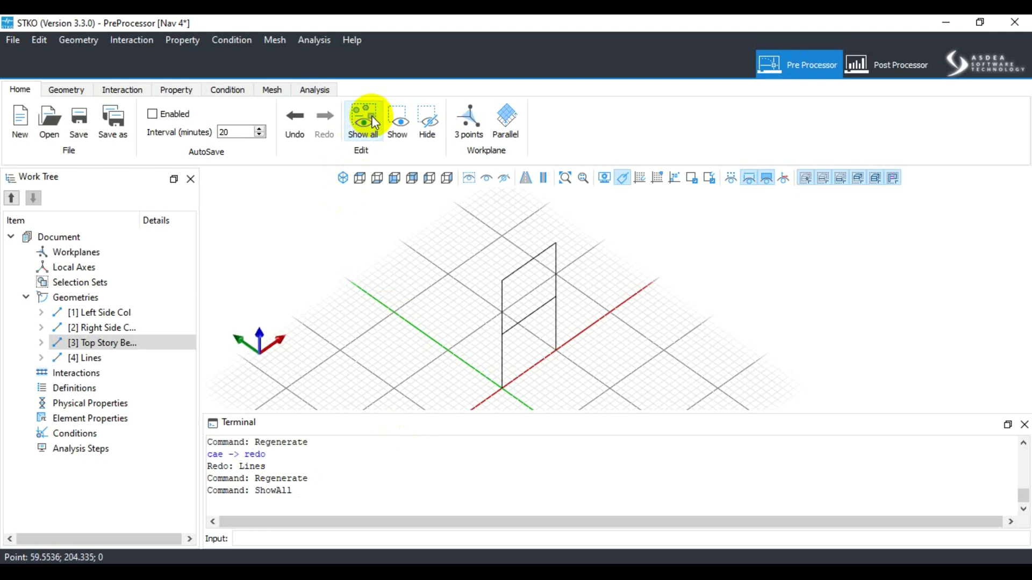
pyautogui.click(398, 117)
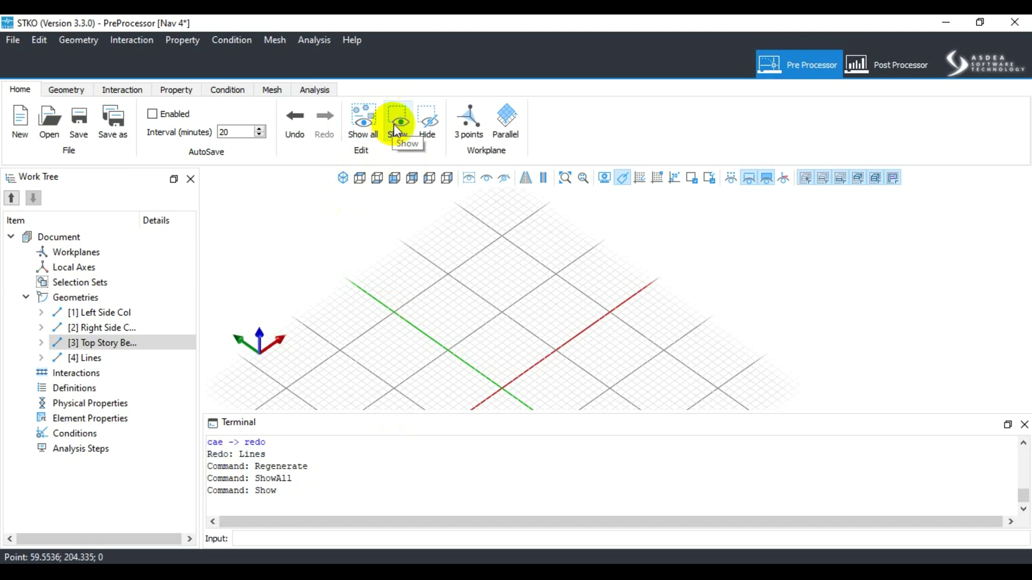
pyautogui.click(396, 130)
pyautogui.click(362, 129)
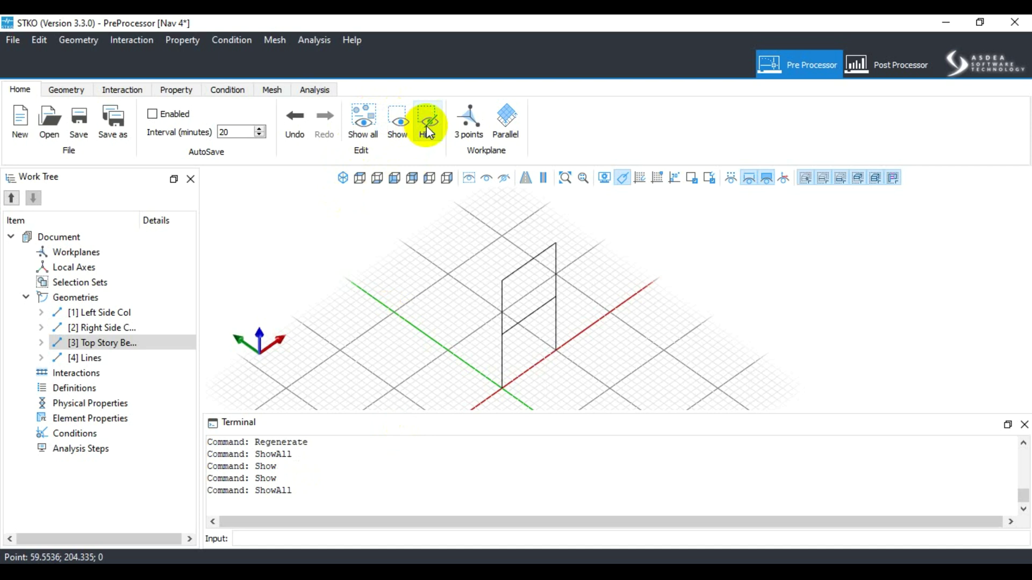
# Step: Hide the top story beam and restore it with Show all
pyautogui.click(427, 127)
pyautogui.click(529, 261)
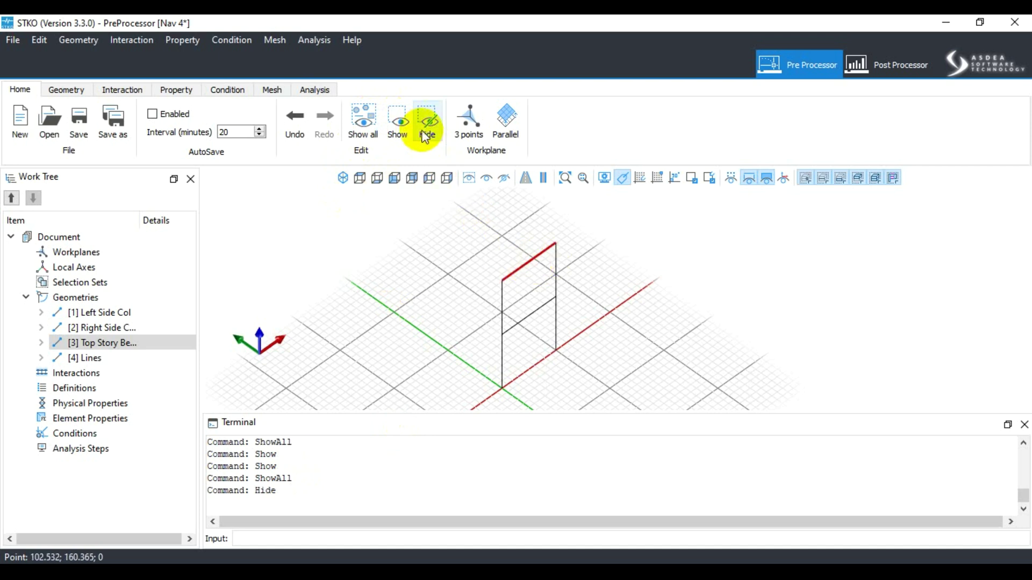
pyautogui.click(428, 131)
pyautogui.click(364, 120)
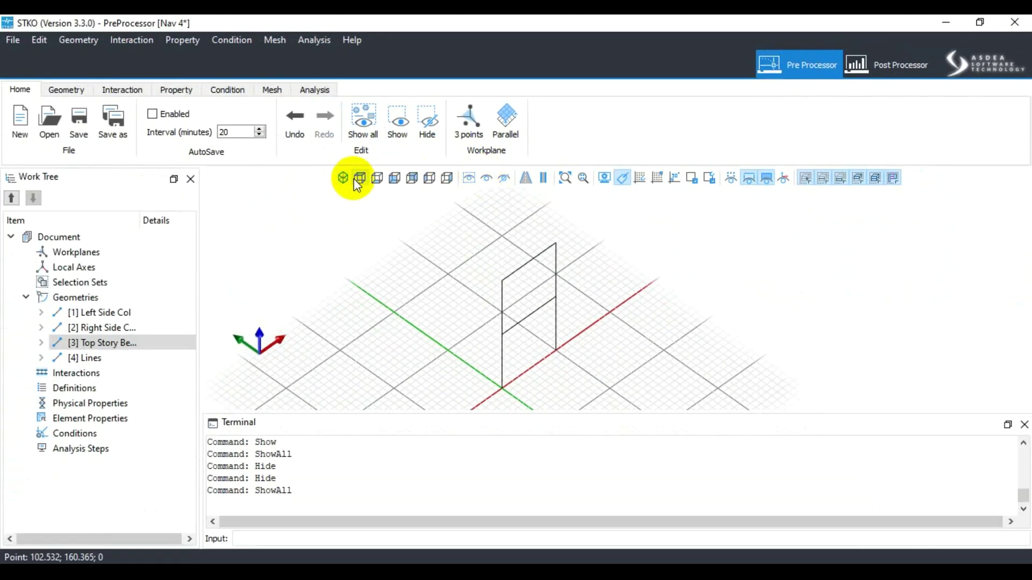
# Step: Switch the viewport to the front view of the frame and enlarge it by shrinking the Terminal's height
pyautogui.click(395, 178)
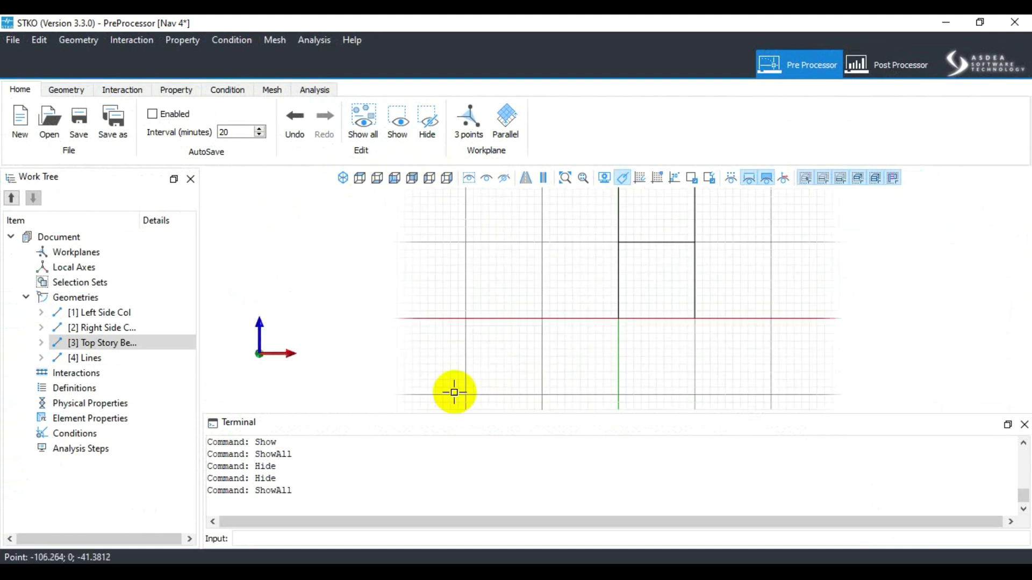
pyautogui.scroll(-3, 454, 392)
pyautogui.scroll(2, 553, 336)
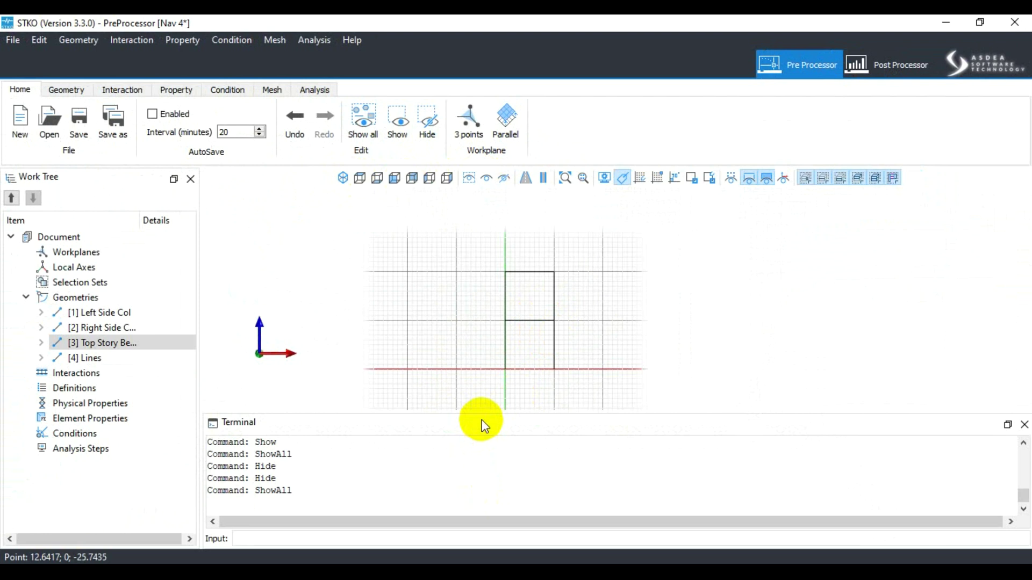
pyautogui.moveTo(482, 411); pyautogui.dragTo(490, 453)
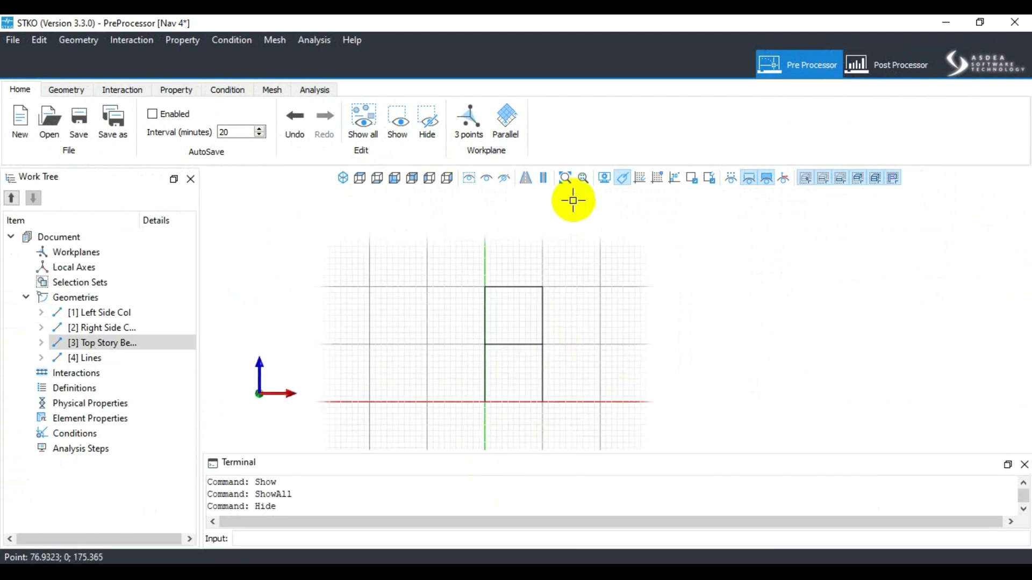
# Step: Turn off the grid's visibility in the Grid Editor
pyautogui.click(640, 178)
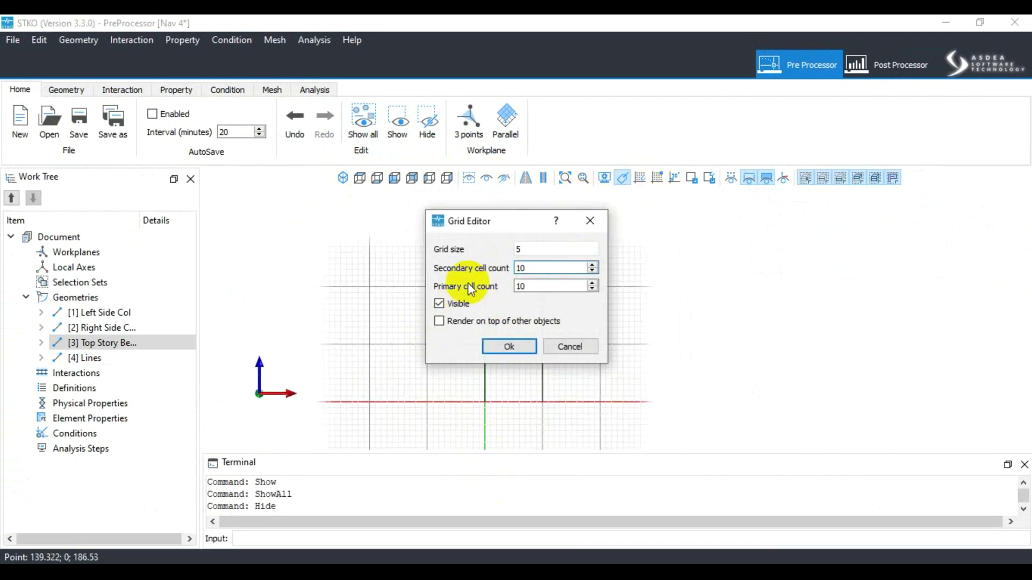
pyautogui.click(439, 303)
pyautogui.click(520, 348)
pyautogui.scroll(2, 505, 357)
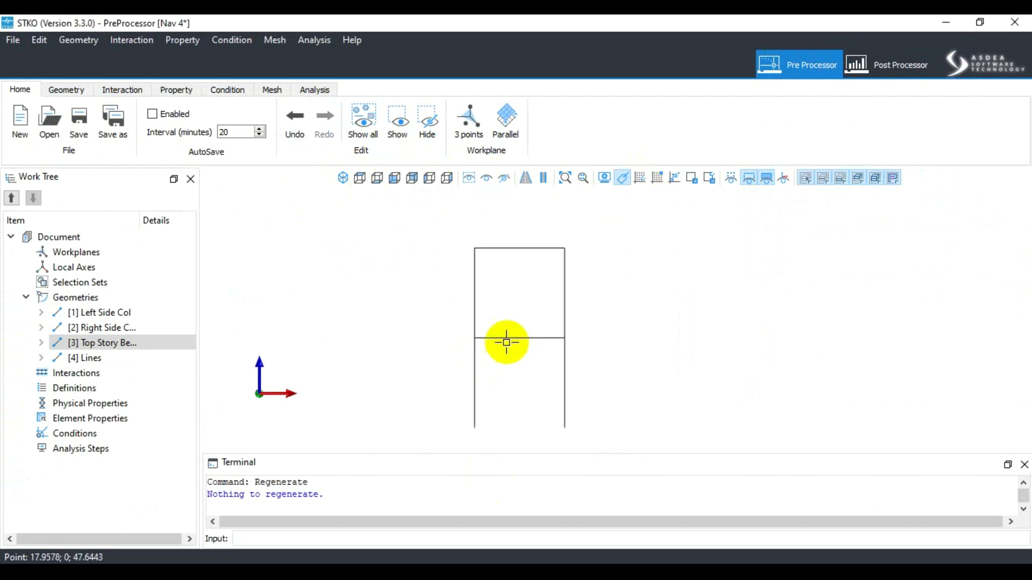
# Step: Rename the mid-height line geometry in the Work Tree as Mid Story Beam
pyautogui.rightClick(89, 359)
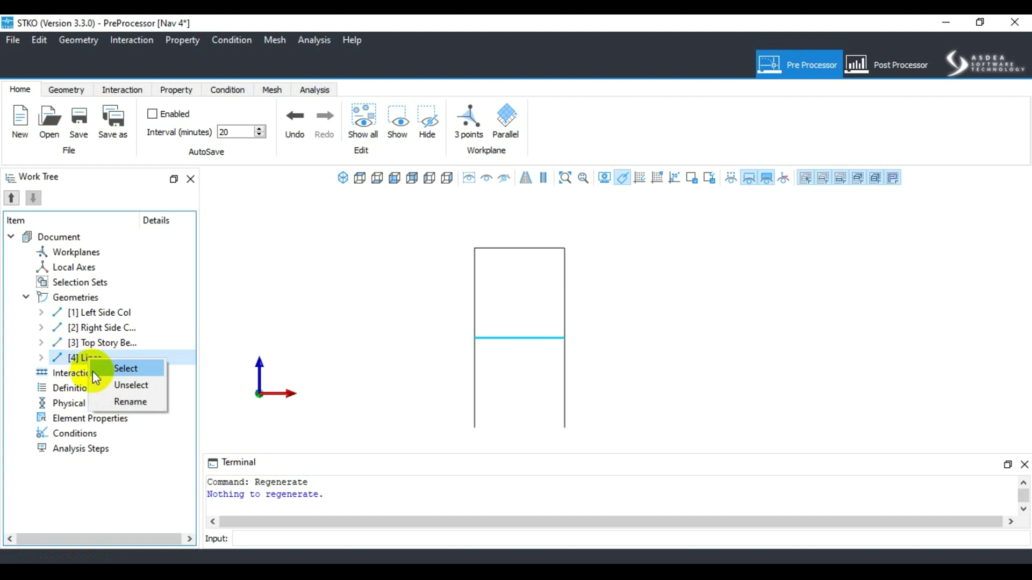
pyautogui.click(123, 402)
pyautogui.write('Mid Stor B')
pyautogui.press('BackSpace')
pyautogui.press('BackSpace')
pyautogui.write('y Be')
pyautogui.press('BackSpace')
pyautogui.write('eam')
pyautogui.press('Return')
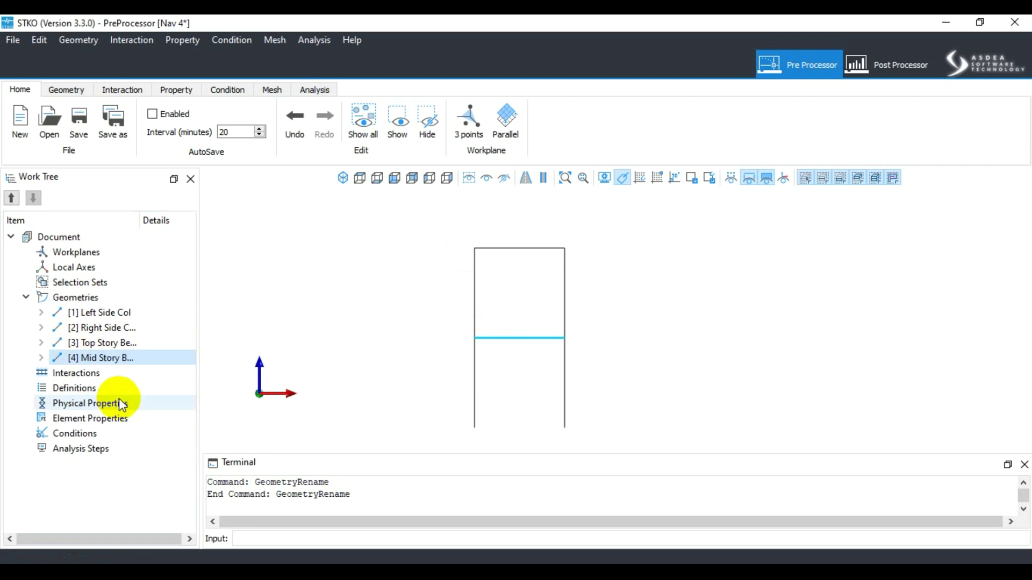
# Step: Expand Left Side Col in the Work Tree and examine its individual vertices and edge in the model
pyautogui.click(42, 312)
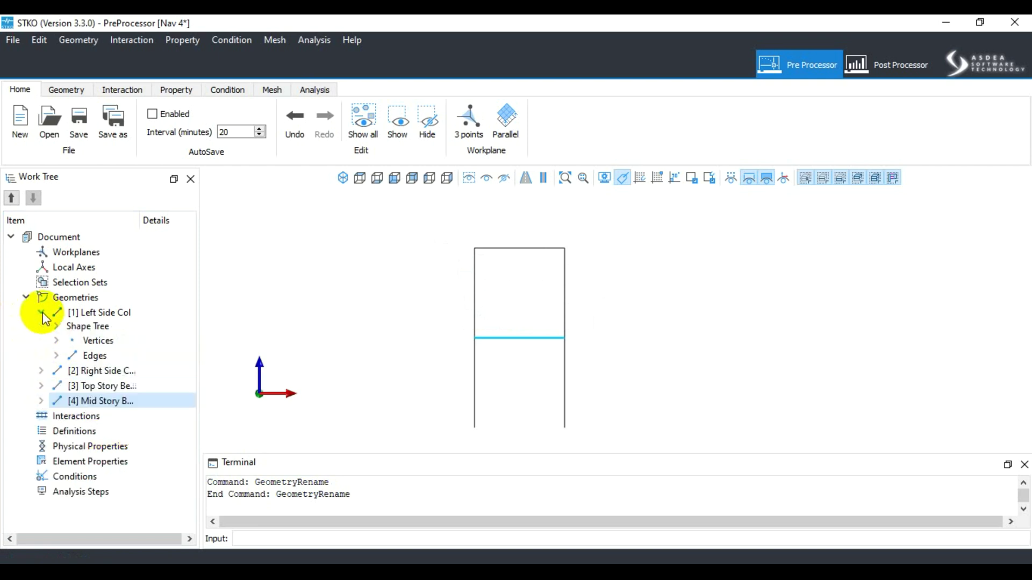
pyautogui.click(92, 343)
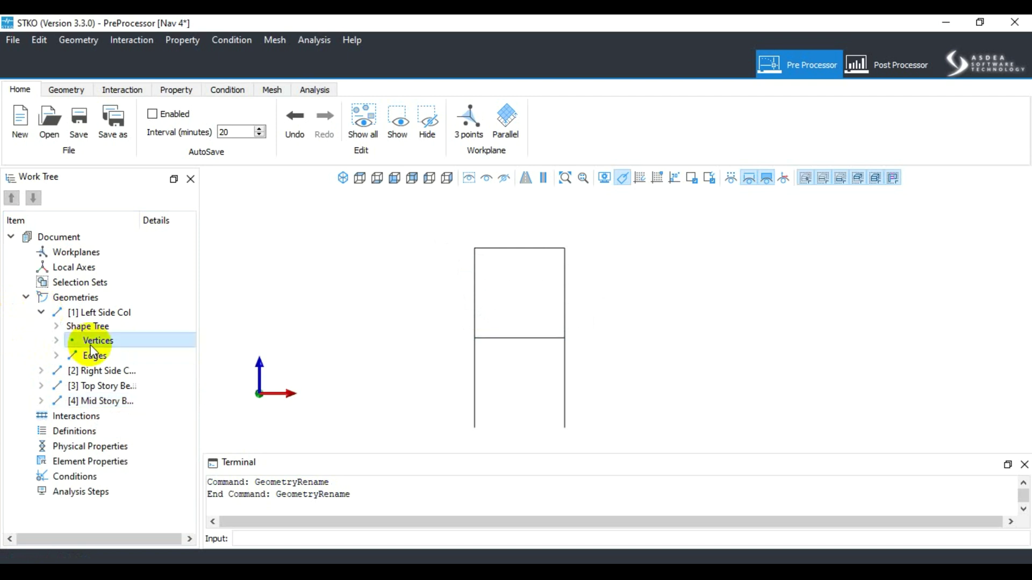
pyautogui.click(56, 341)
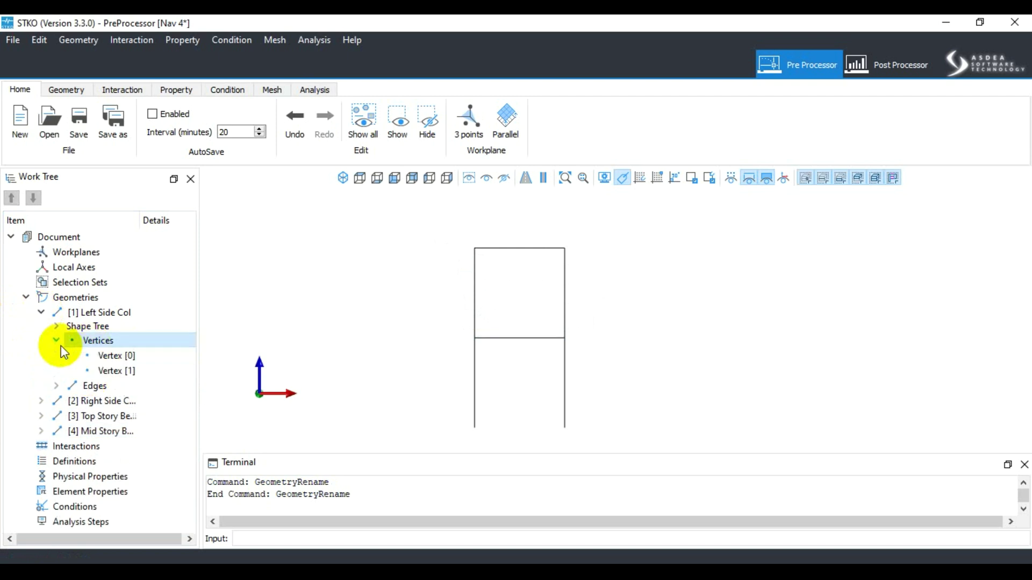
pyautogui.click(106, 357)
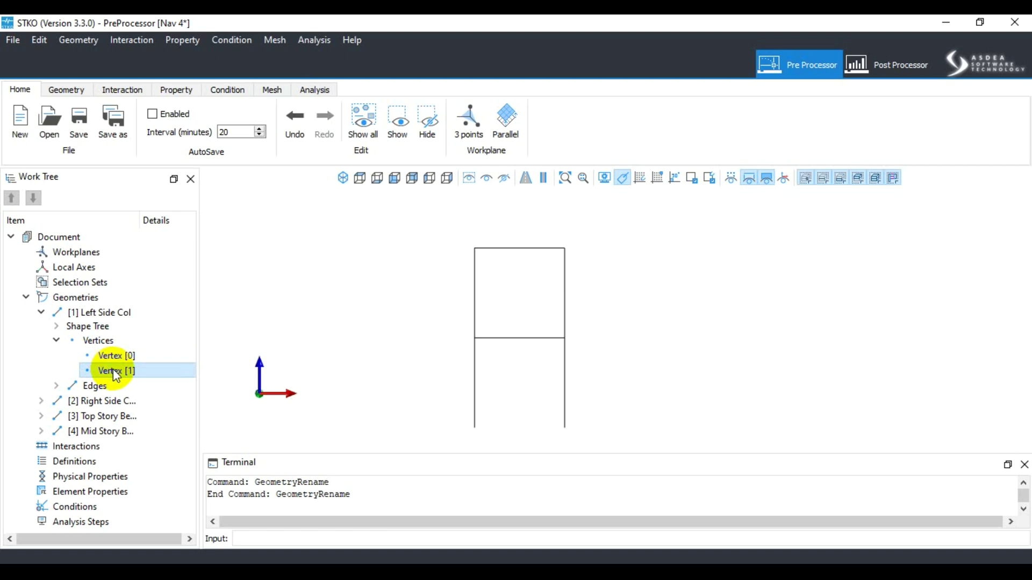
pyautogui.click(56, 386)
pyautogui.click(105, 400)
pyautogui.scroll(-1, 88, 371)
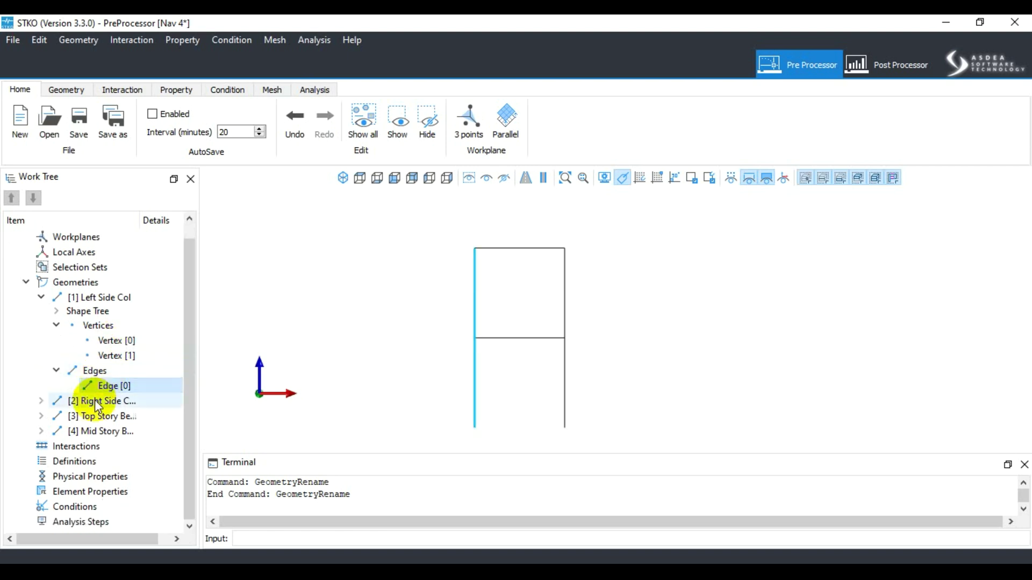
# Step: Collapse the Edges, Vertices and Shape Tree branches and the Left Side Col entry in the Work Tree
pyautogui.click(57, 371)
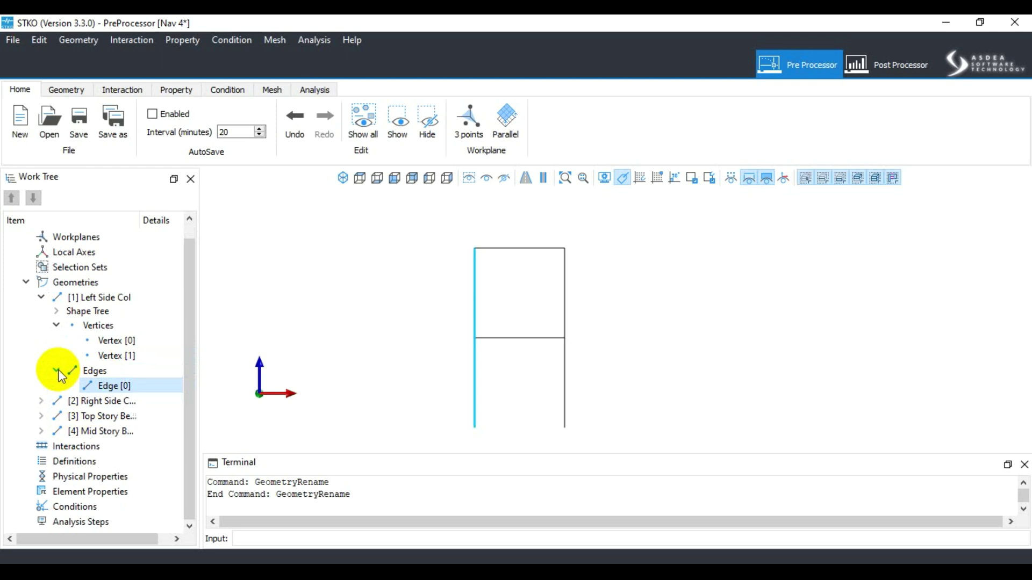
pyautogui.click(48, 402)
pyautogui.click(42, 401)
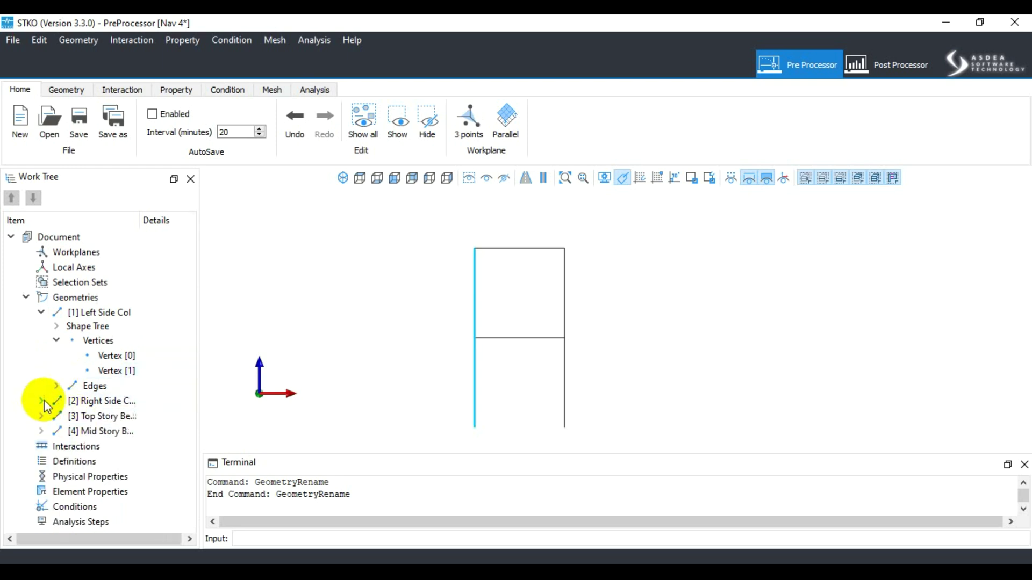
pyautogui.click(57, 341)
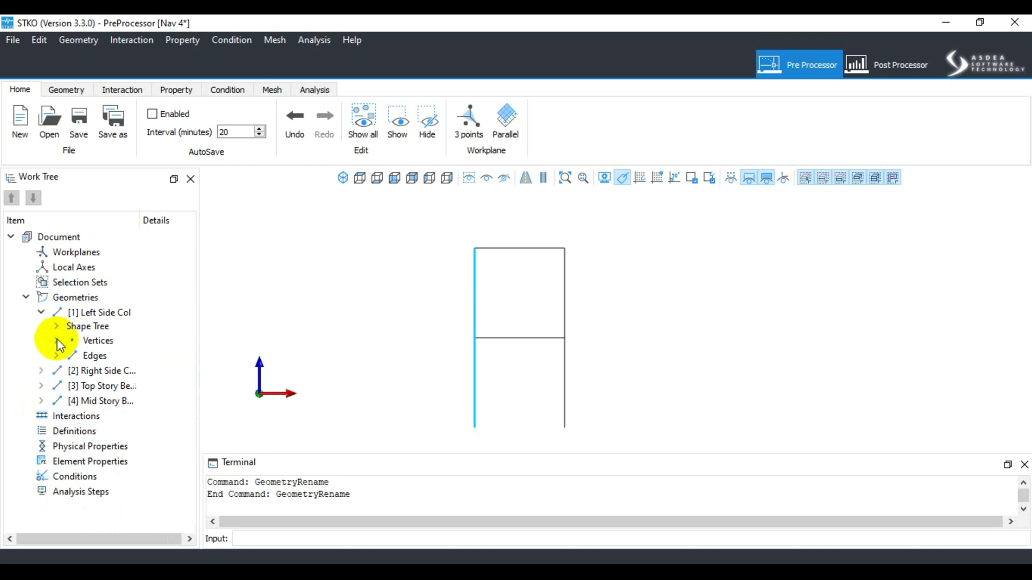
pyautogui.click(57, 328)
pyautogui.click(57, 328)
pyautogui.click(41, 312)
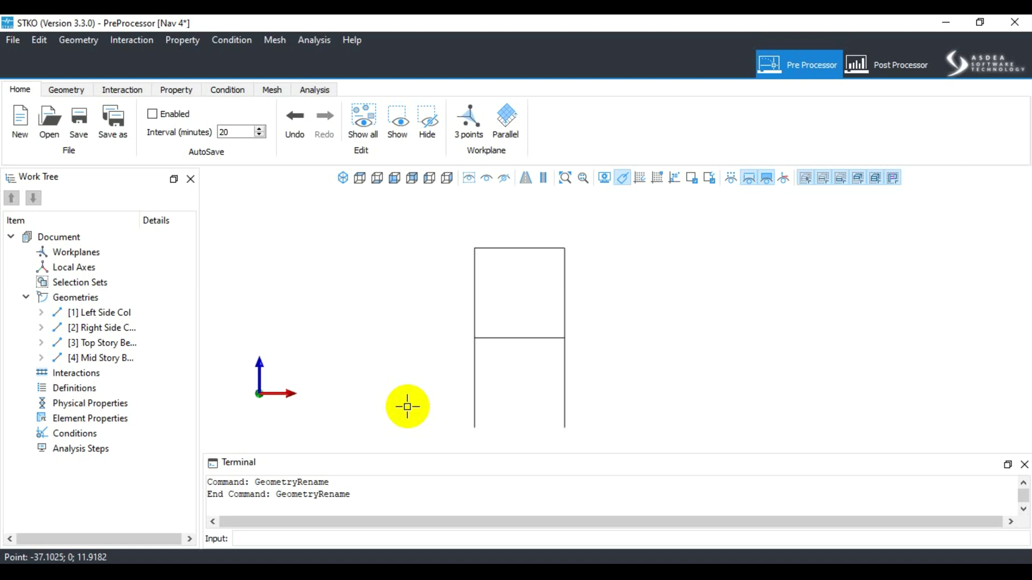
pyautogui.click(880, 66)
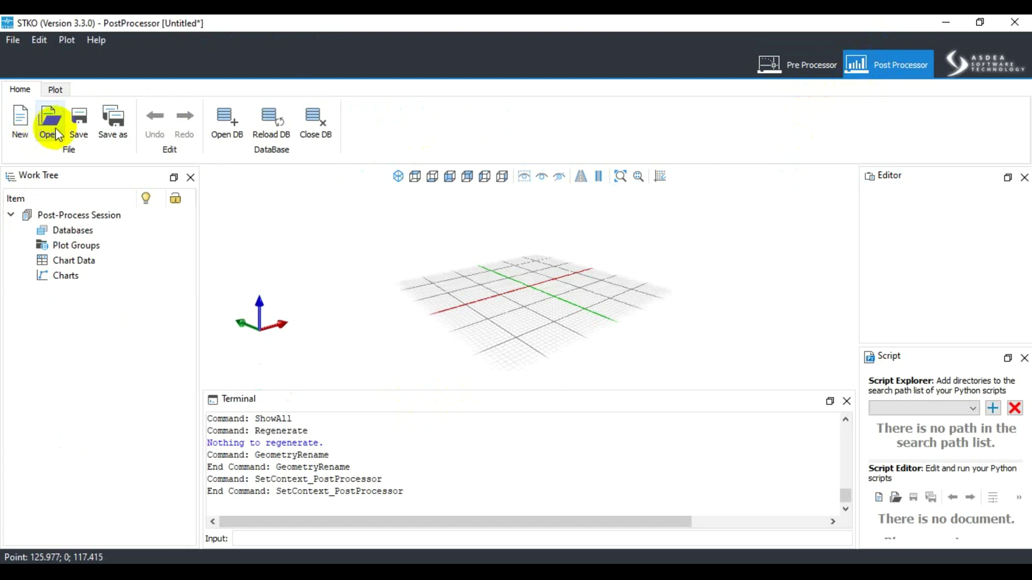
pyautogui.click(79, 119)
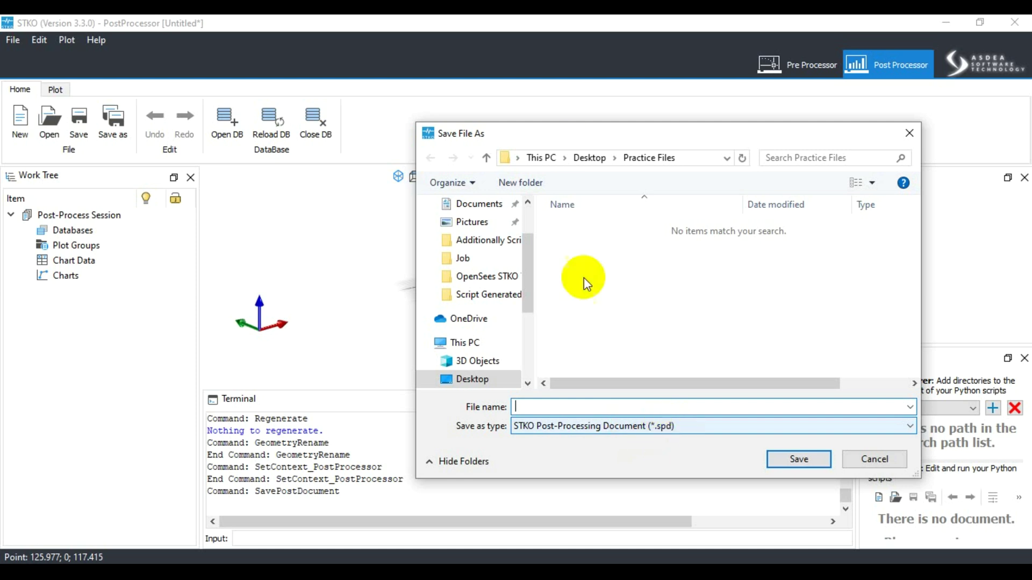
pyautogui.moveTo(592, 134); pyautogui.dragTo(552, 114)
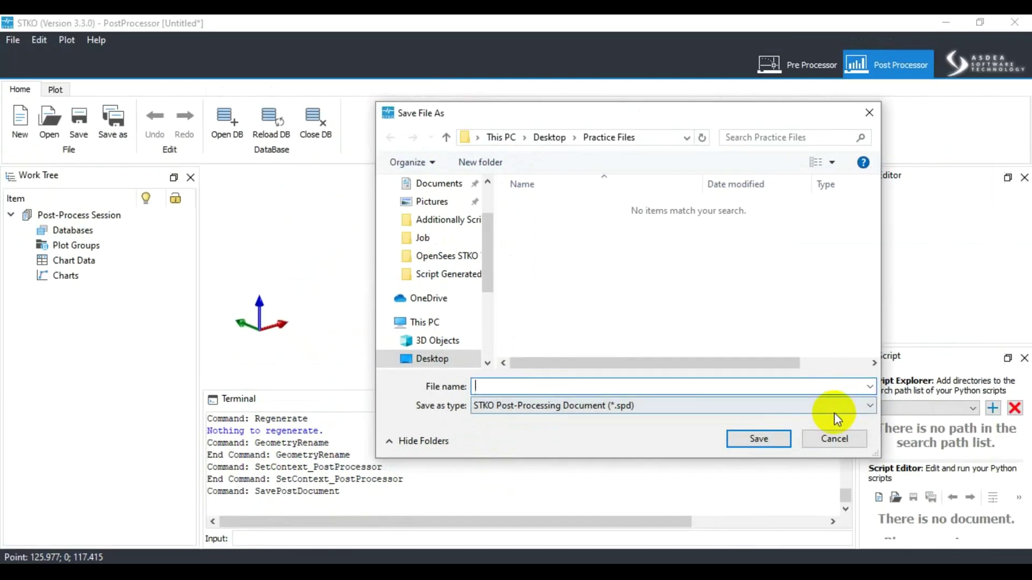
pyautogui.click(834, 438)
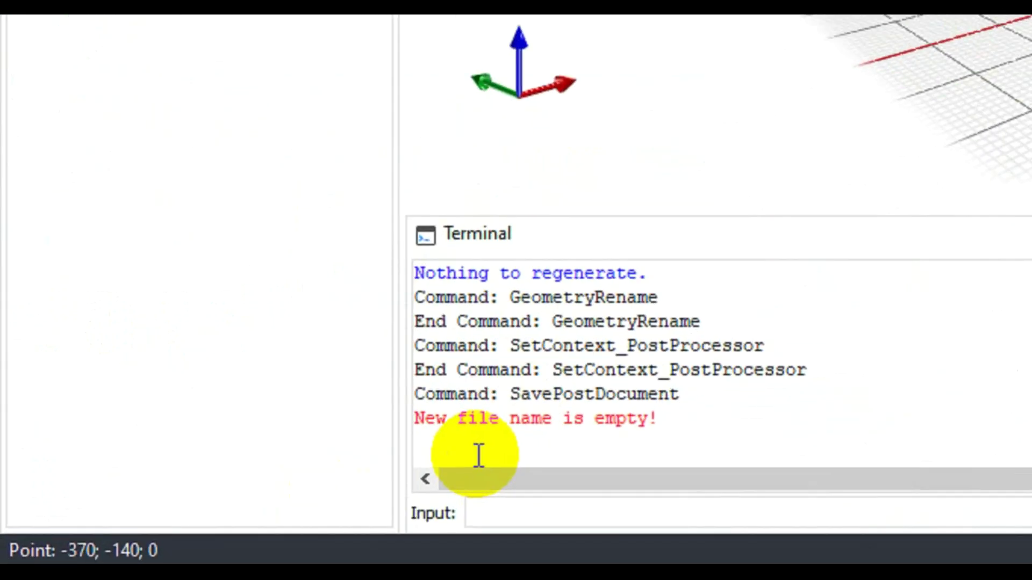
pyautogui.click(790, 67)
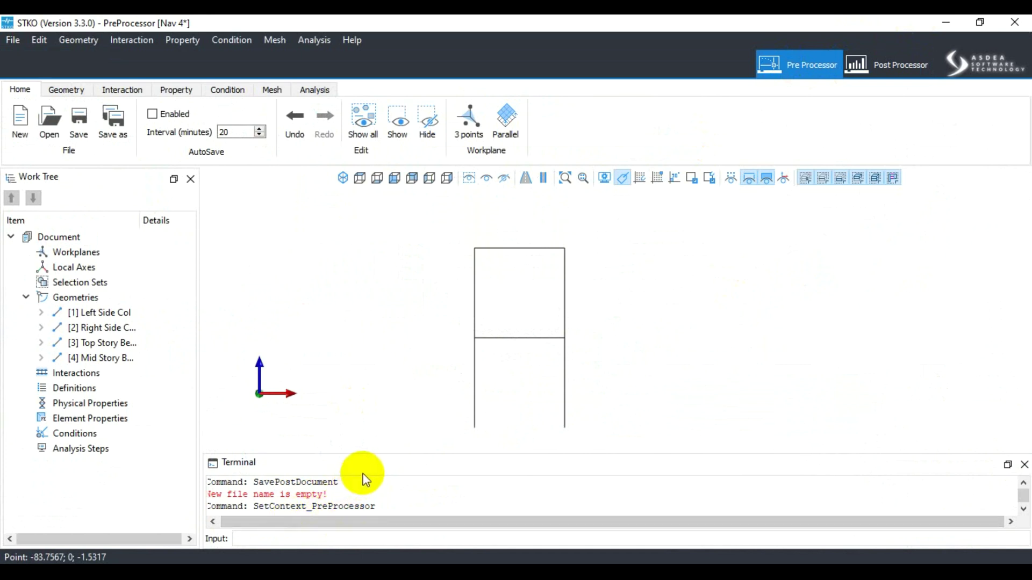
# Step: Switch to the Post Processor and save its document as Nav 4 in the Practice Files folder
pyautogui.click(857, 67)
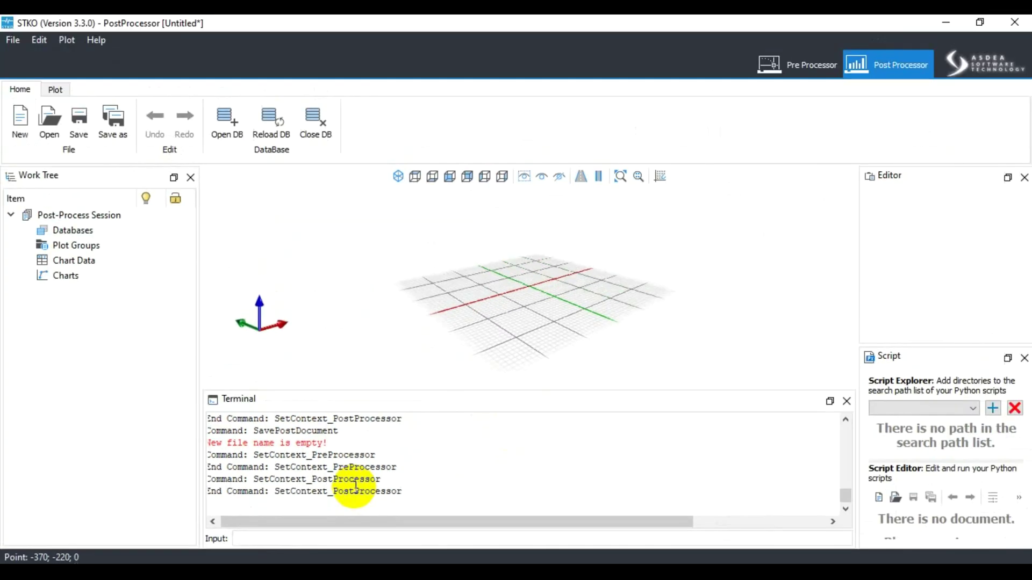
pyautogui.click(128, 127)
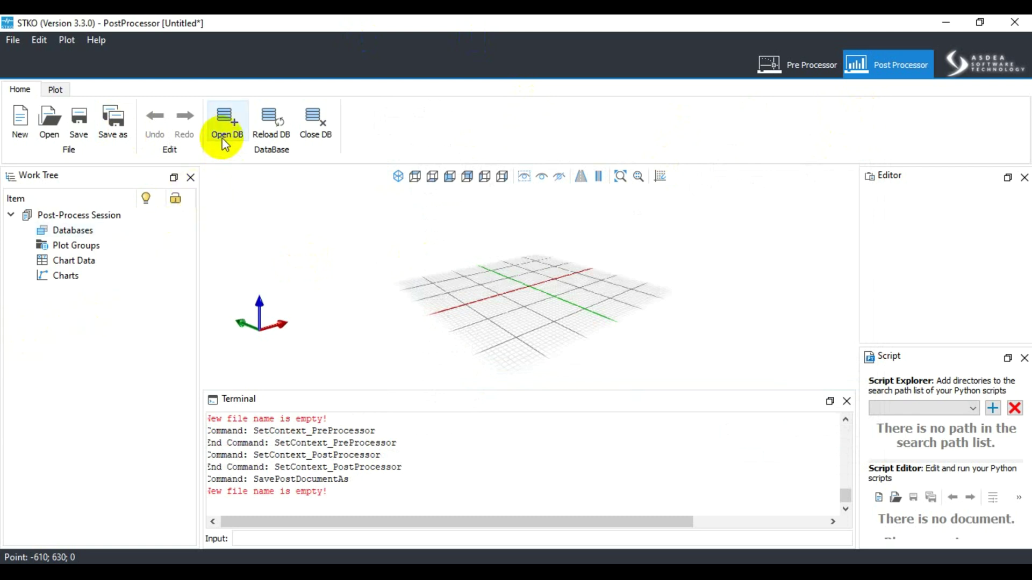
pyautogui.click(80, 129)
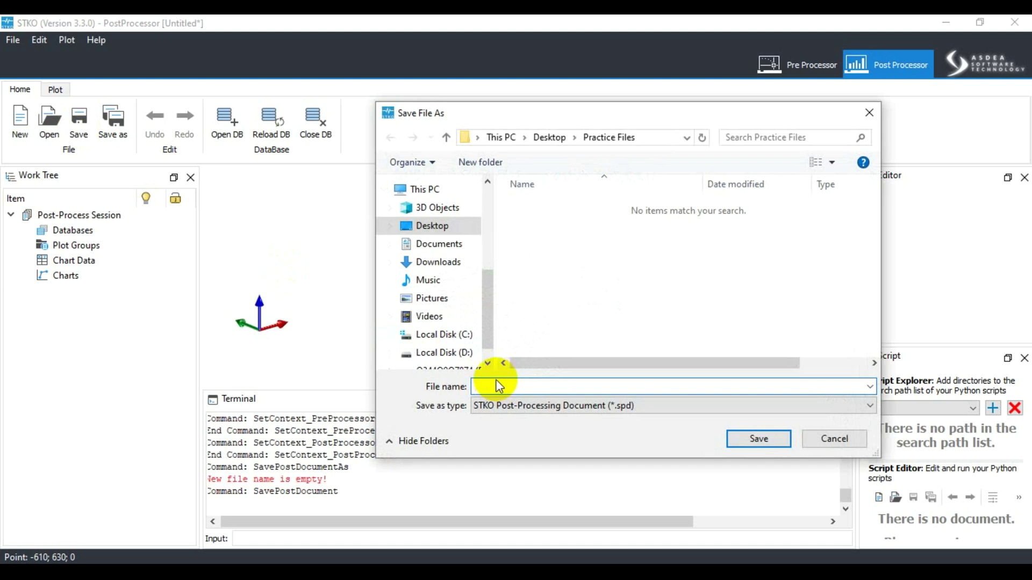
pyautogui.write('Nav')
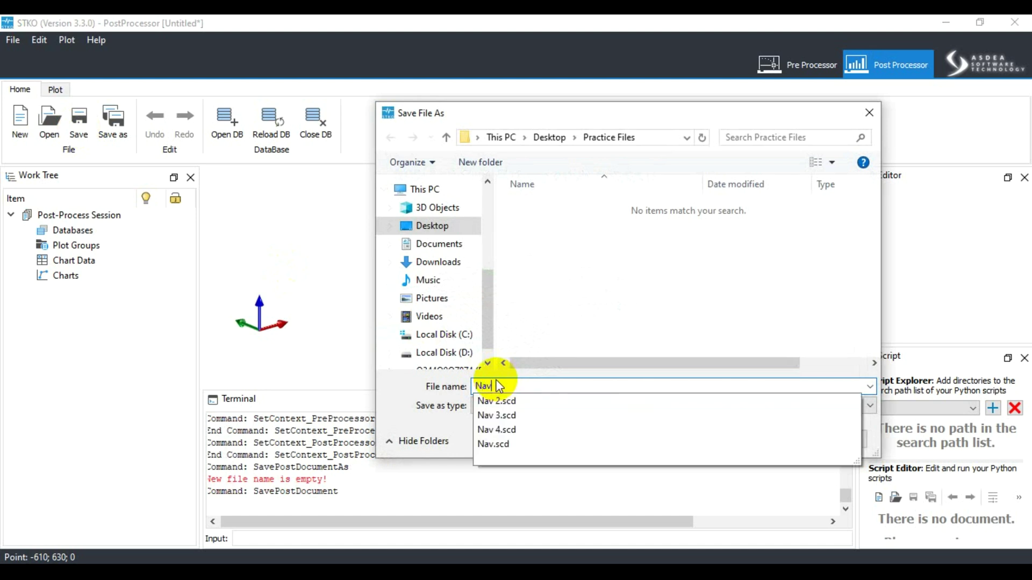
pyautogui.press('Down')
pyautogui.press('Down')
pyautogui.press('Down')
pyautogui.press('BackSpace')
pyautogui.press('BackSpace')
pyautogui.press('BackSpace')
pyautogui.press('BackSpace')
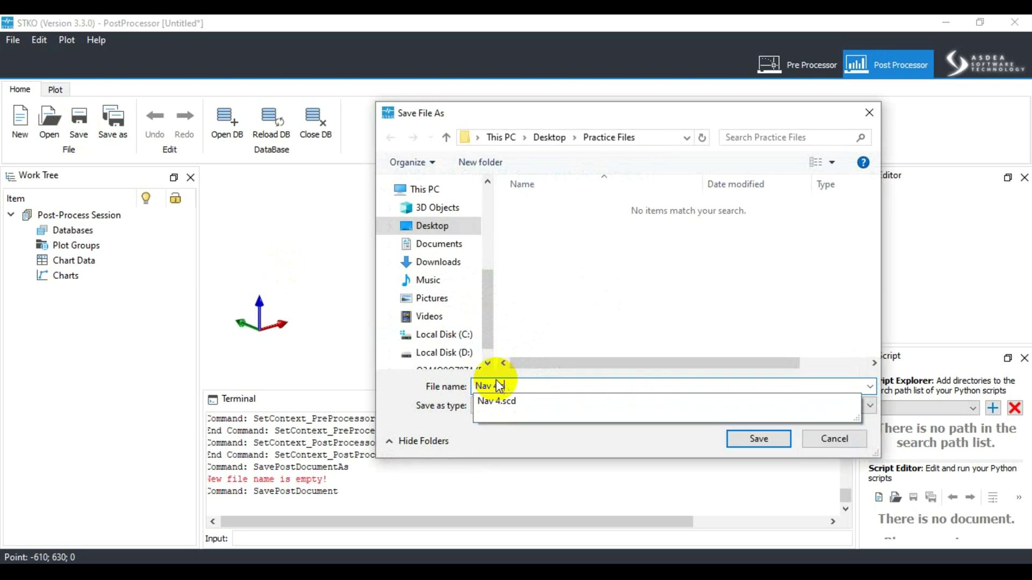
pyautogui.press('Return')
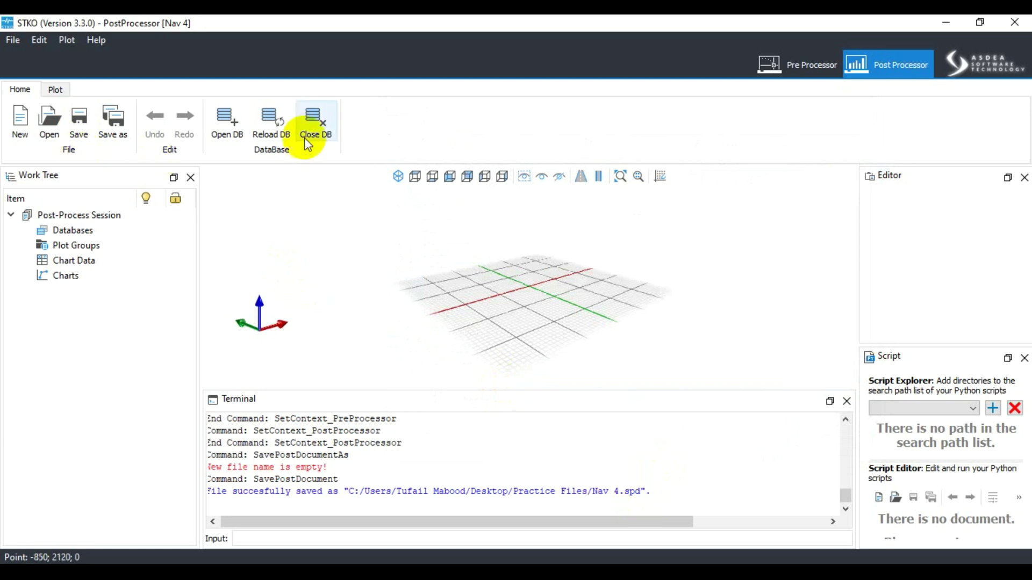
# Step: Check which file types can be chosen when opening a results database, leaving without opening one
pyautogui.click(229, 124)
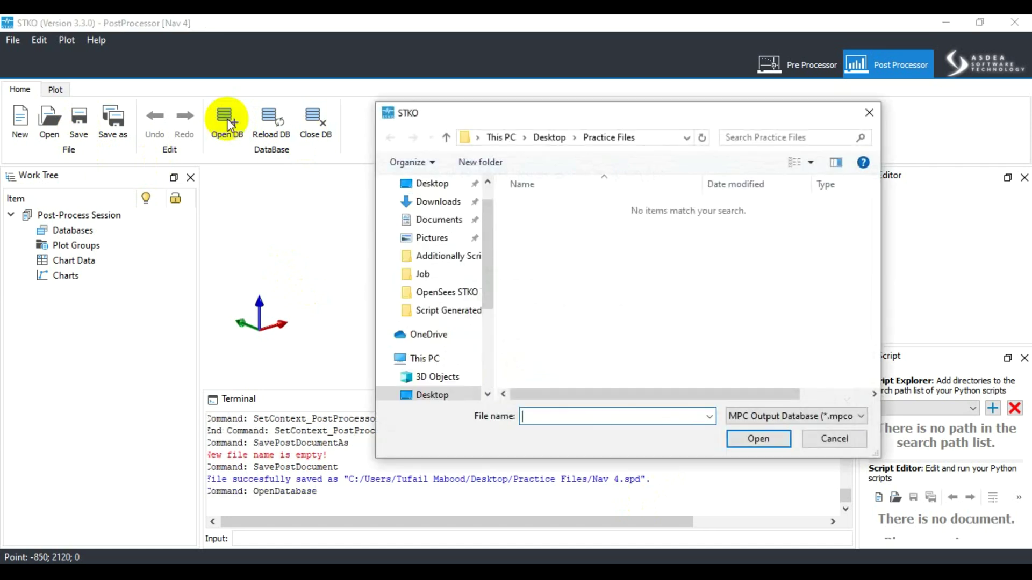
pyautogui.moveTo(714, 123); pyautogui.dragTo(521, 127)
pyautogui.moveTo(688, 290); pyautogui.dragTo(768, 295)
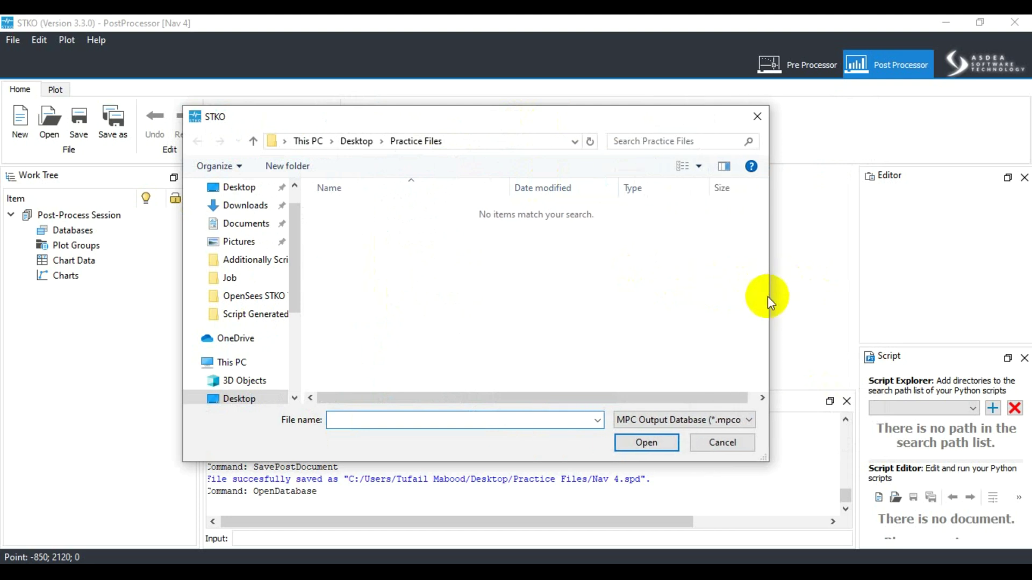
pyautogui.click(717, 420)
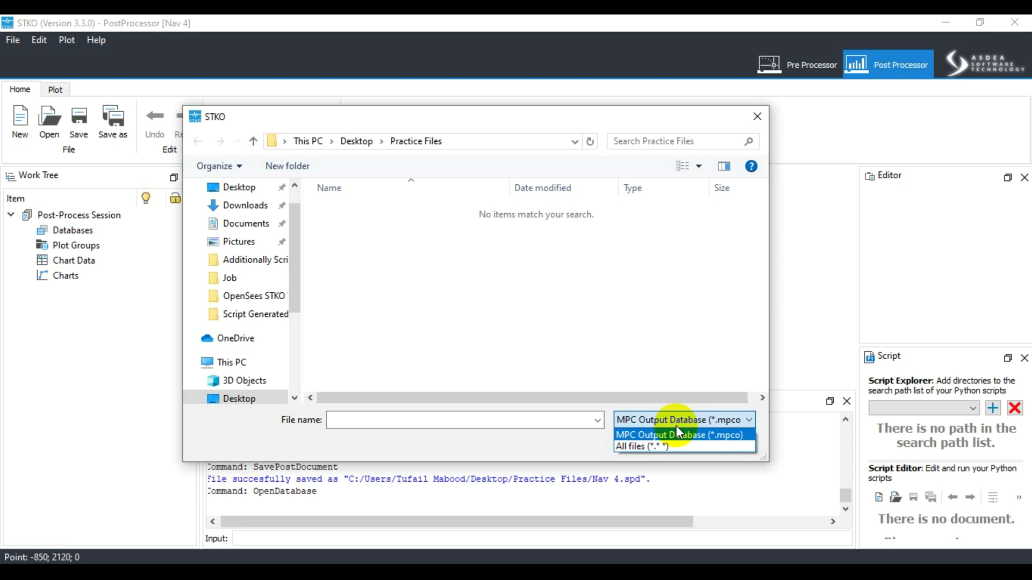
pyautogui.click(754, 113)
pyautogui.click(722, 442)
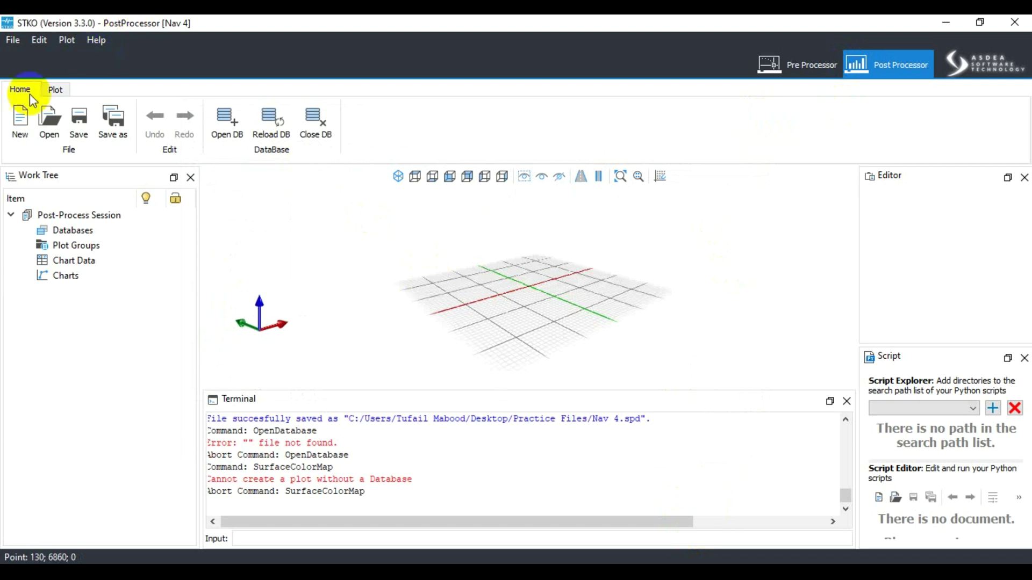
# Step: Review the Post Processor's plot group, plot, visualization and chart commands, and return to the Pre Processor
pyautogui.click(56, 90)
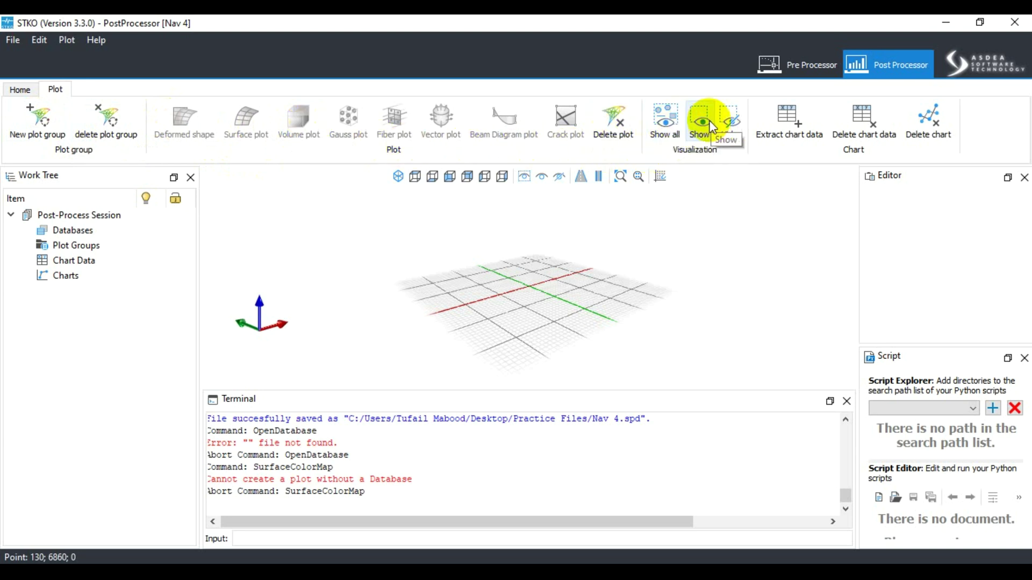
pyautogui.click(19, 90)
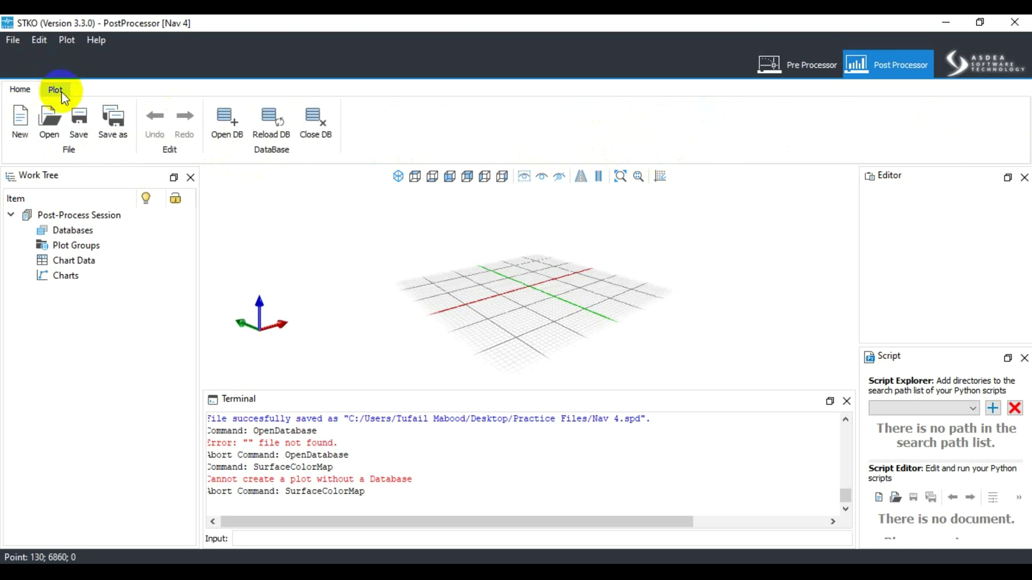
pyautogui.click(59, 92)
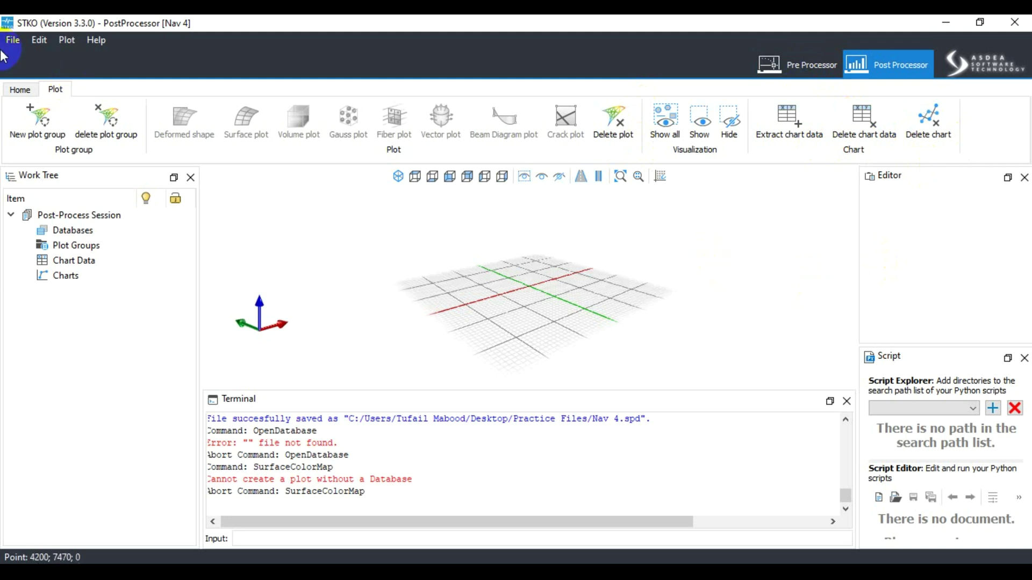
pyautogui.click(20, 90)
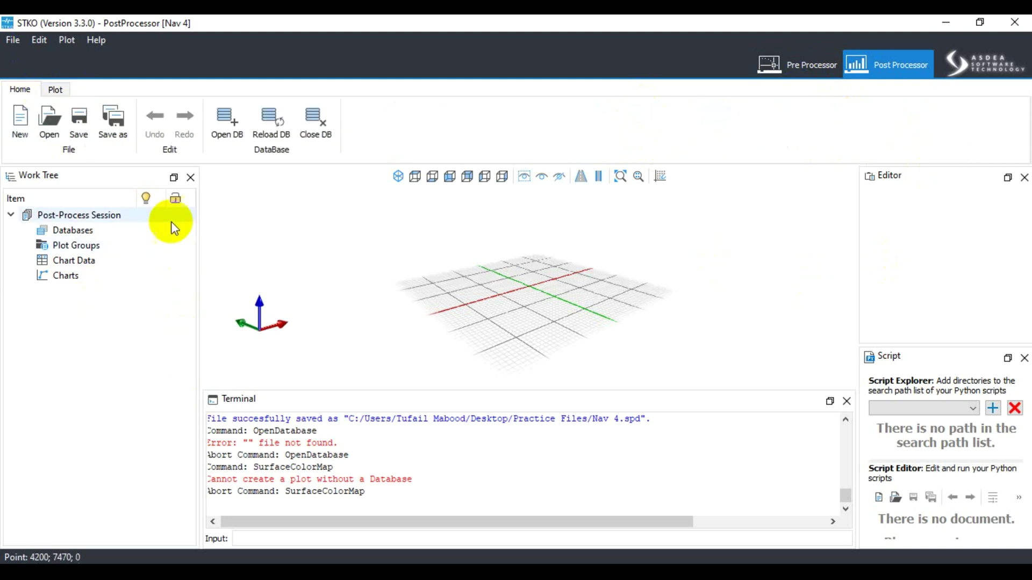
pyautogui.click(810, 64)
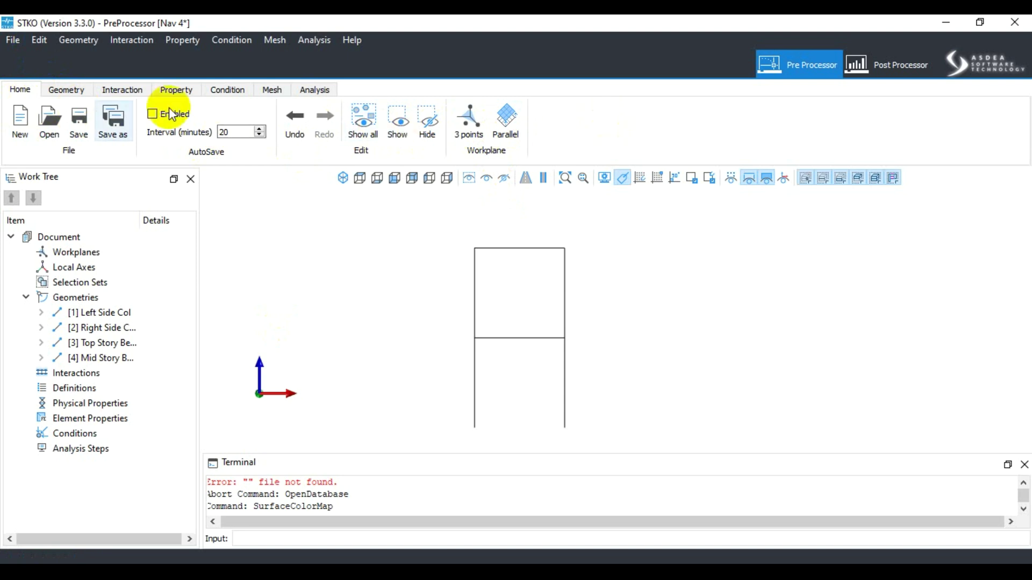
# Step: Try to explode the top story beam of the frame
pyautogui.click(60, 89)
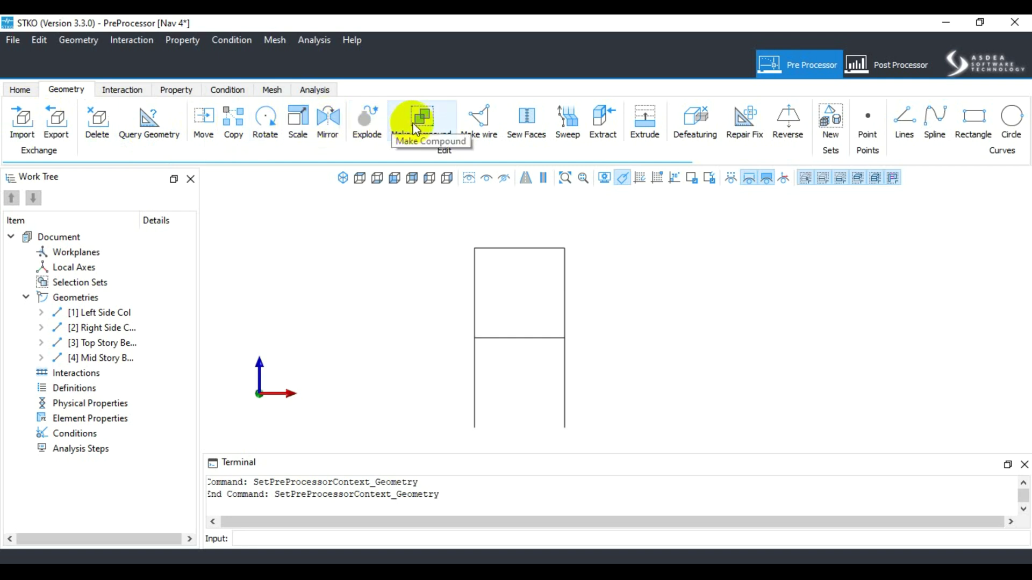
pyautogui.click(496, 246)
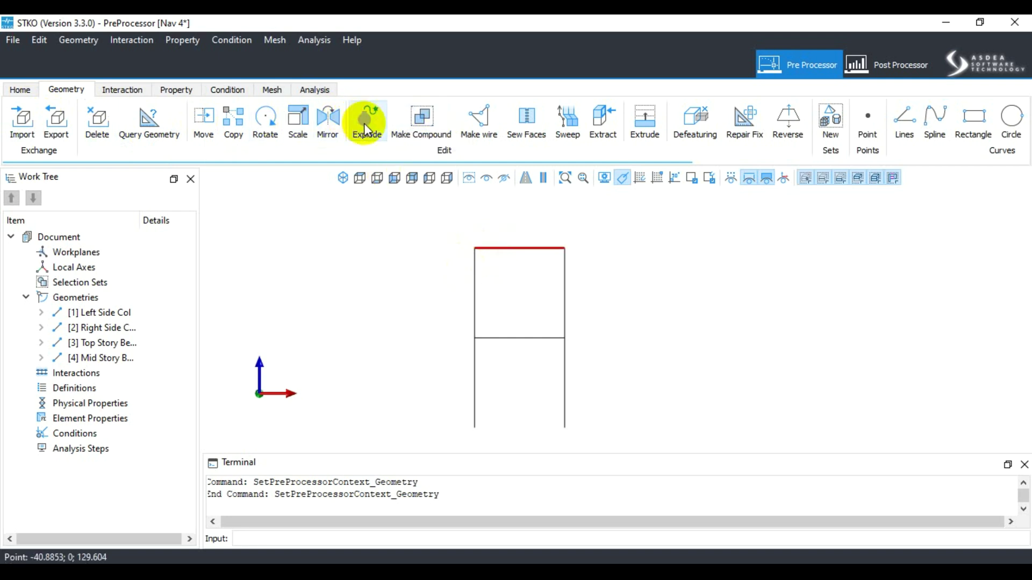
pyautogui.click(366, 119)
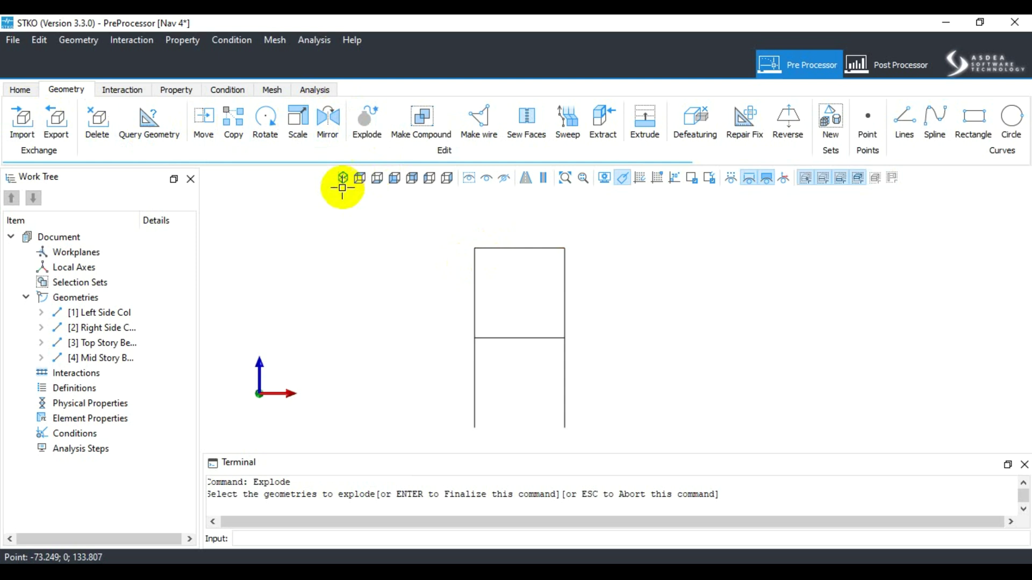
pyautogui.click(505, 246)
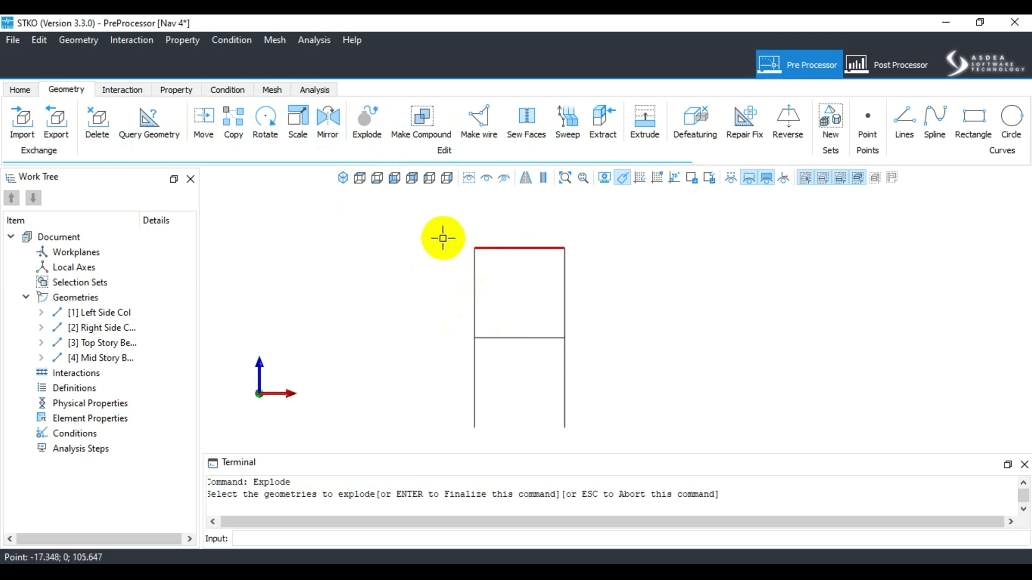
pyautogui.press('Escape')
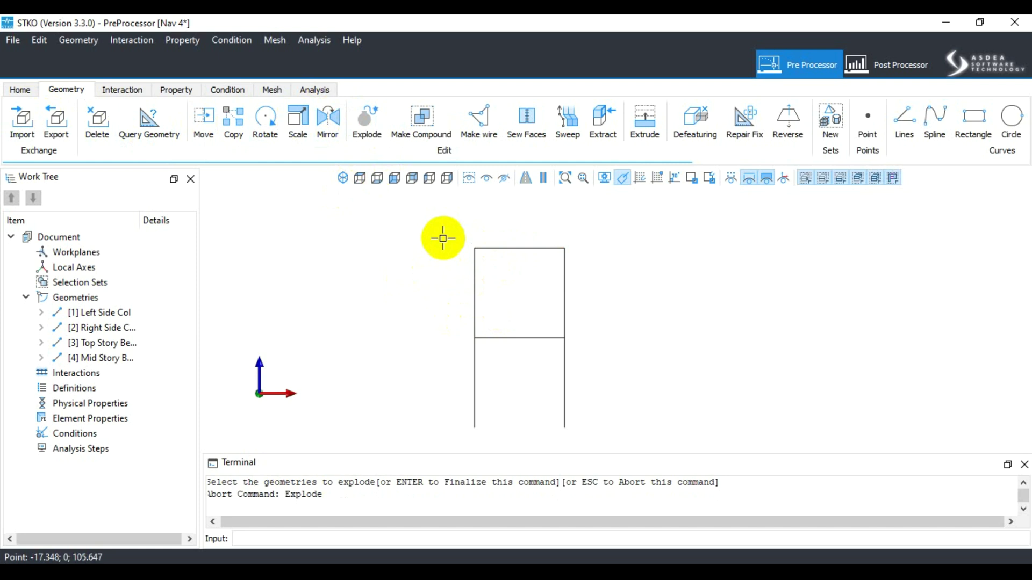
# Step: Try to make a compound from the lines around the upper story of the frame
pyautogui.click(419, 128)
pyautogui.moveTo(616, 234); pyautogui.dragTo(423, 345)
pyautogui.click(421, 121)
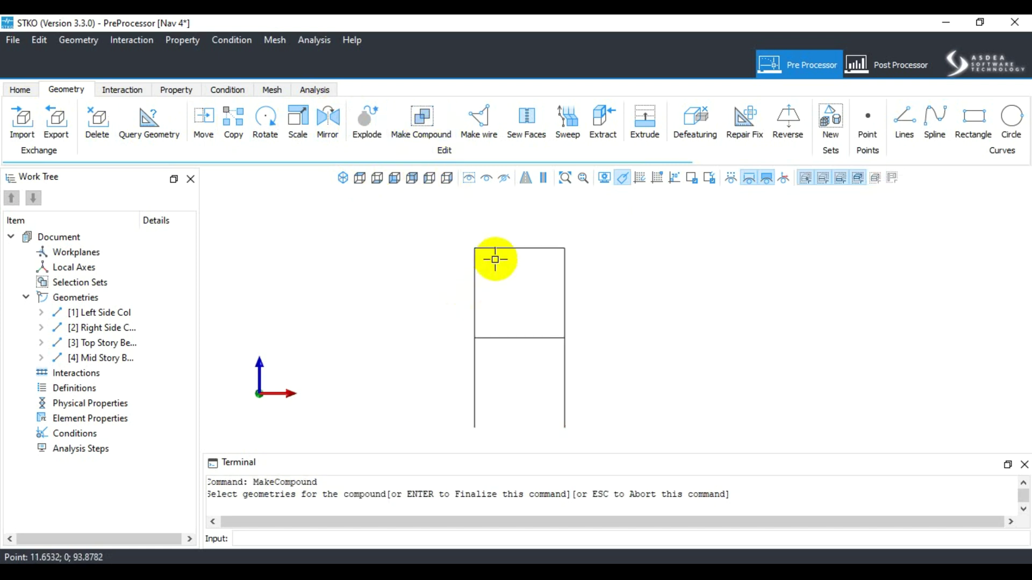
pyautogui.moveTo(625, 244); pyautogui.dragTo(439, 358)
# Step: Start the Explode command on the frame geometry
pyautogui.click(366, 127)
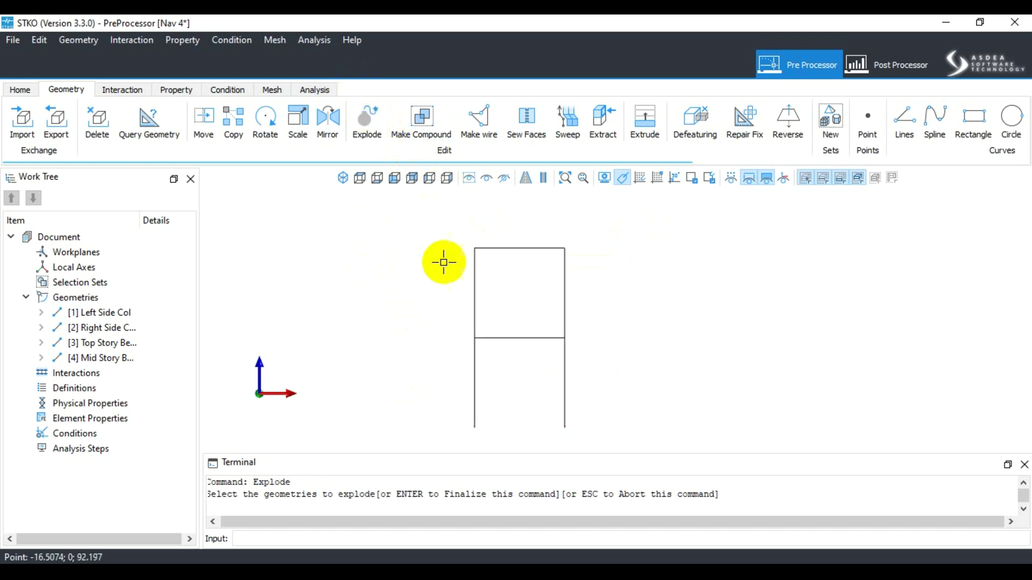